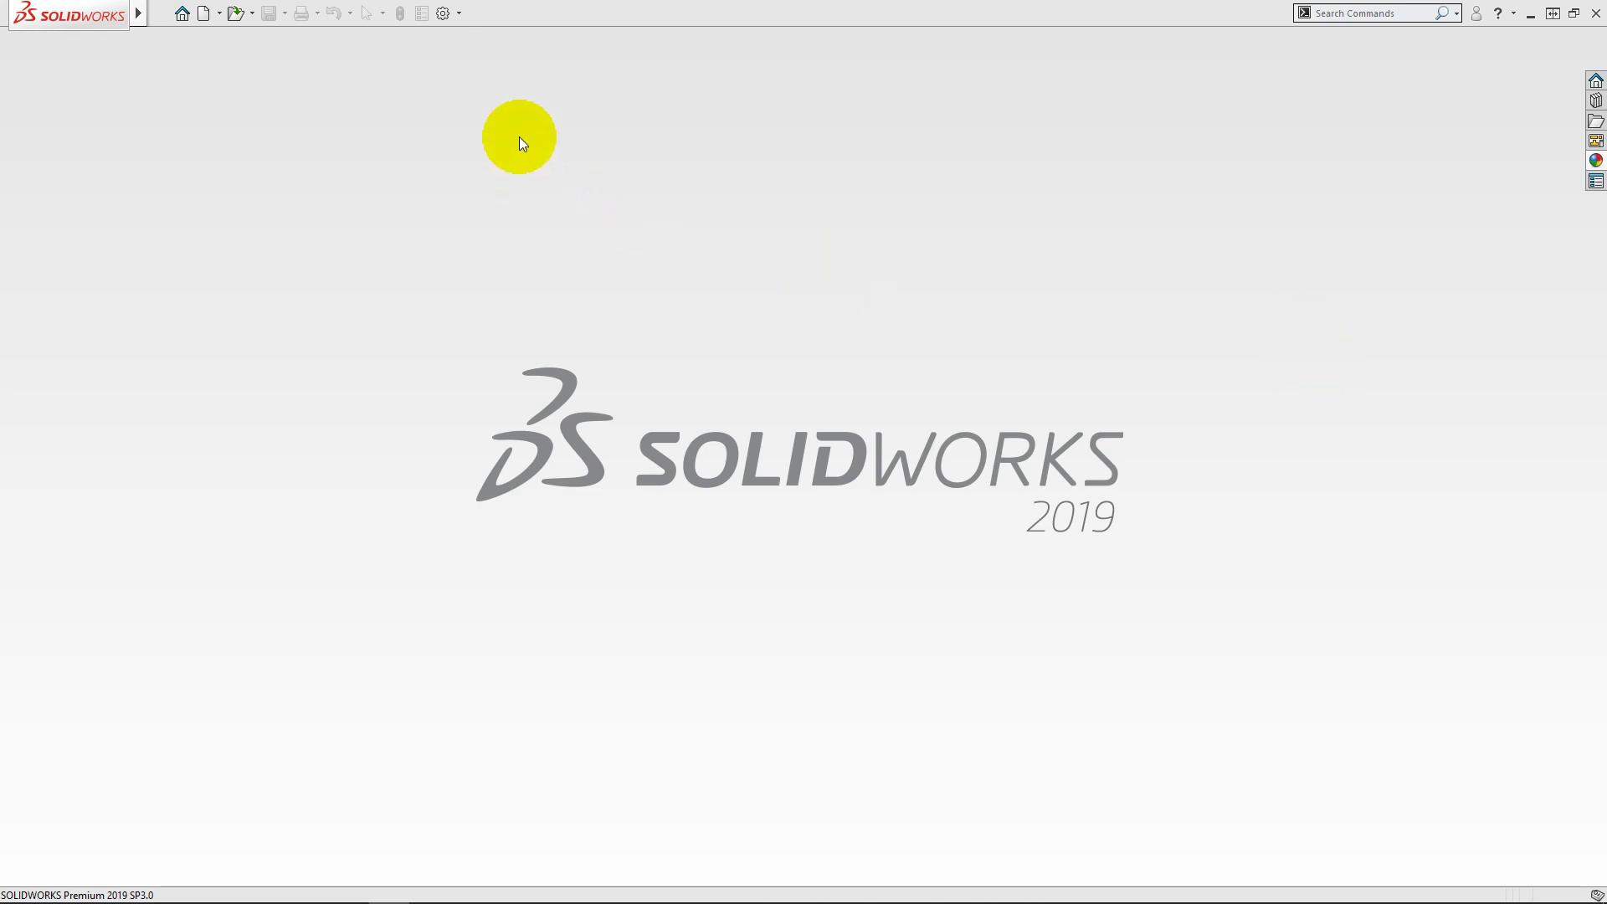
# Create a new part document, Part12, from the Part template
pyautogui.click(205, 15)
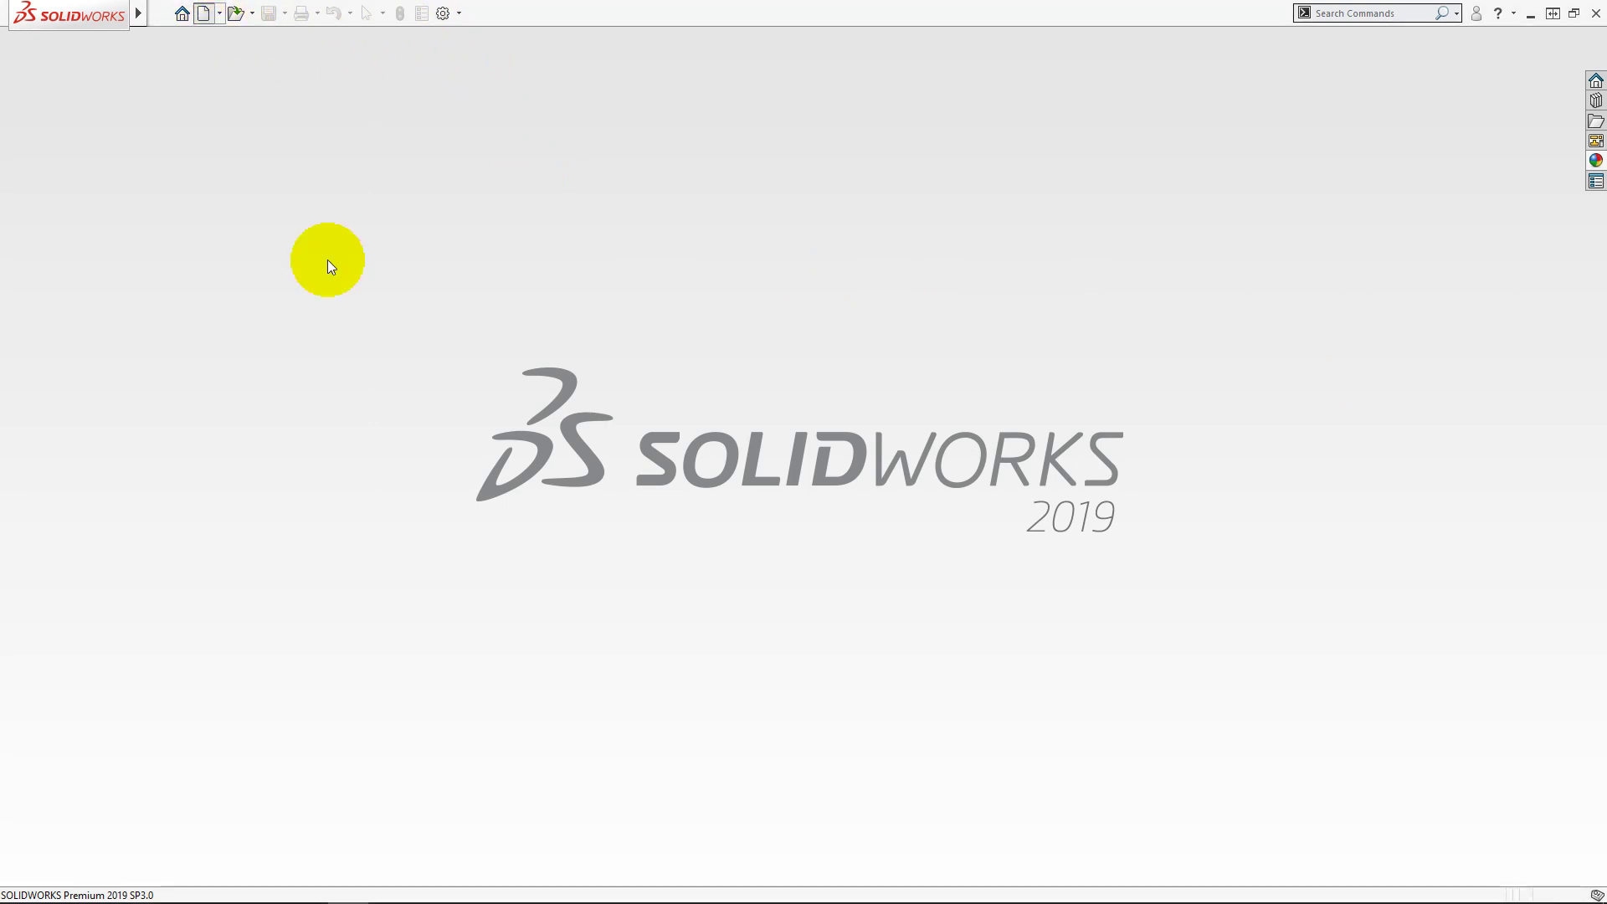
pyautogui.click(795, 460)
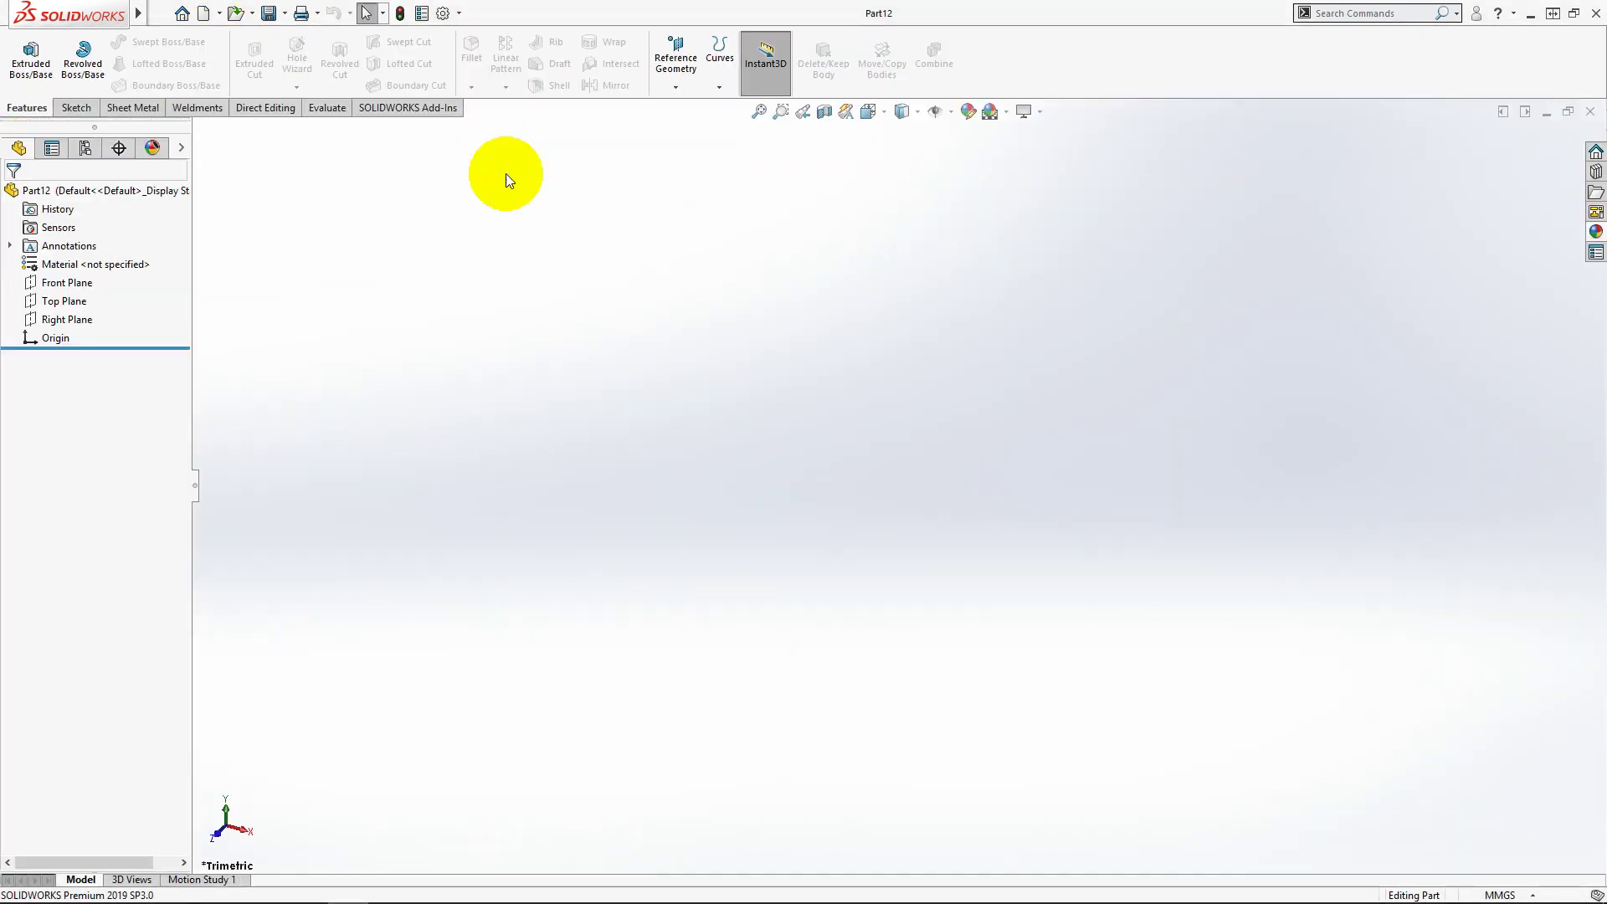
# Enable the Freeze bar, then browse the MBD, Drawings, Display Style and Performance option pages
pyautogui.click(444, 14)
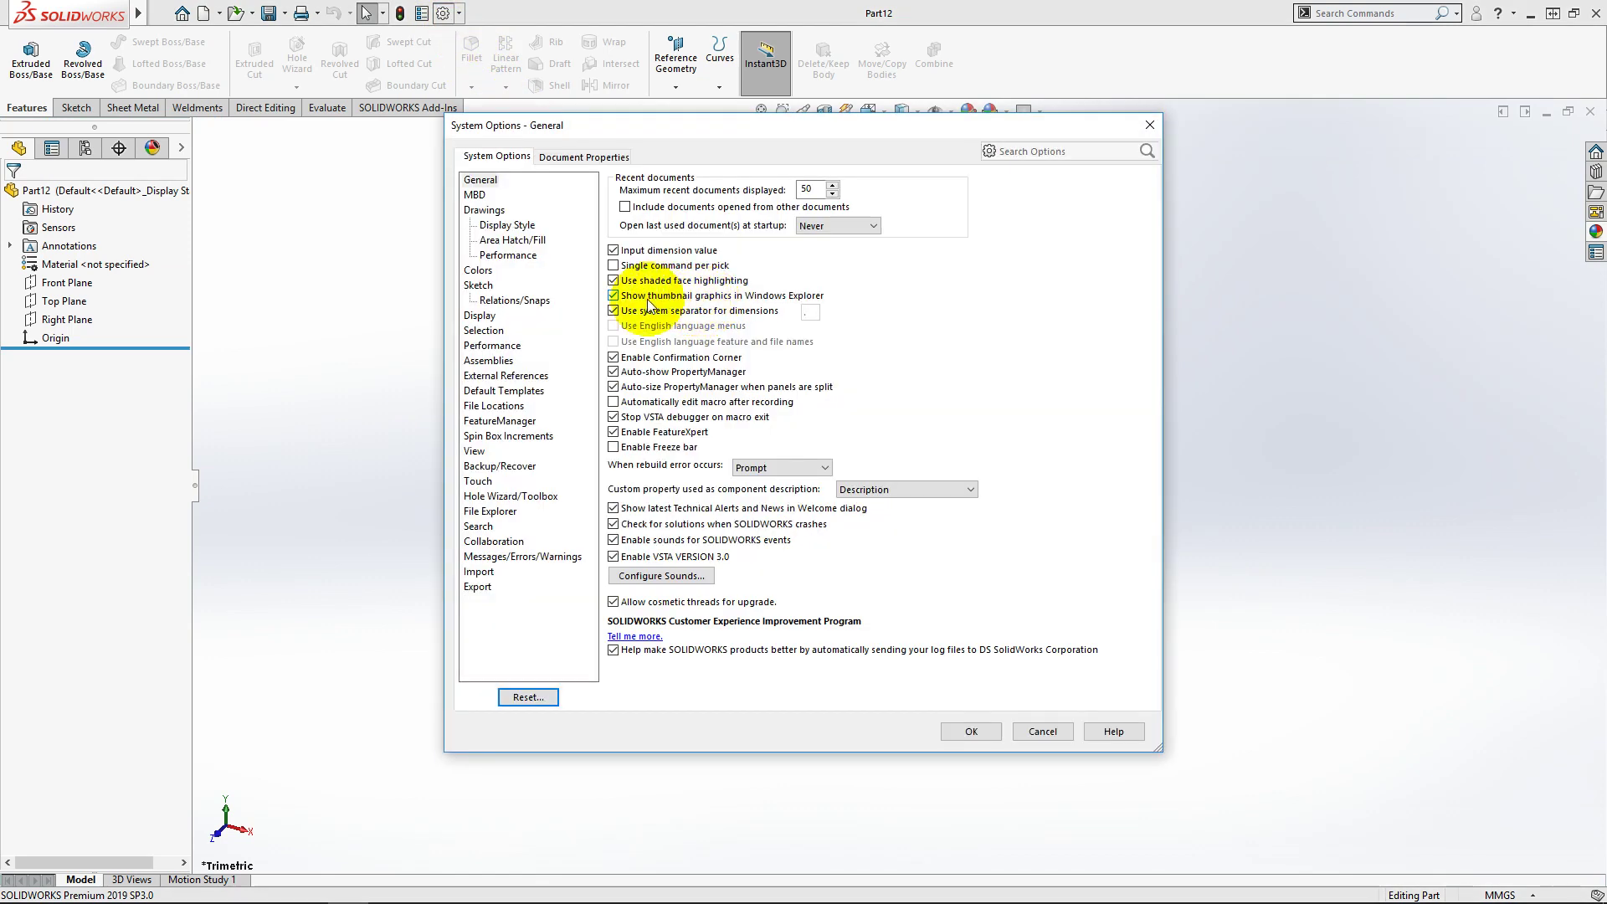
pyautogui.click(613, 447)
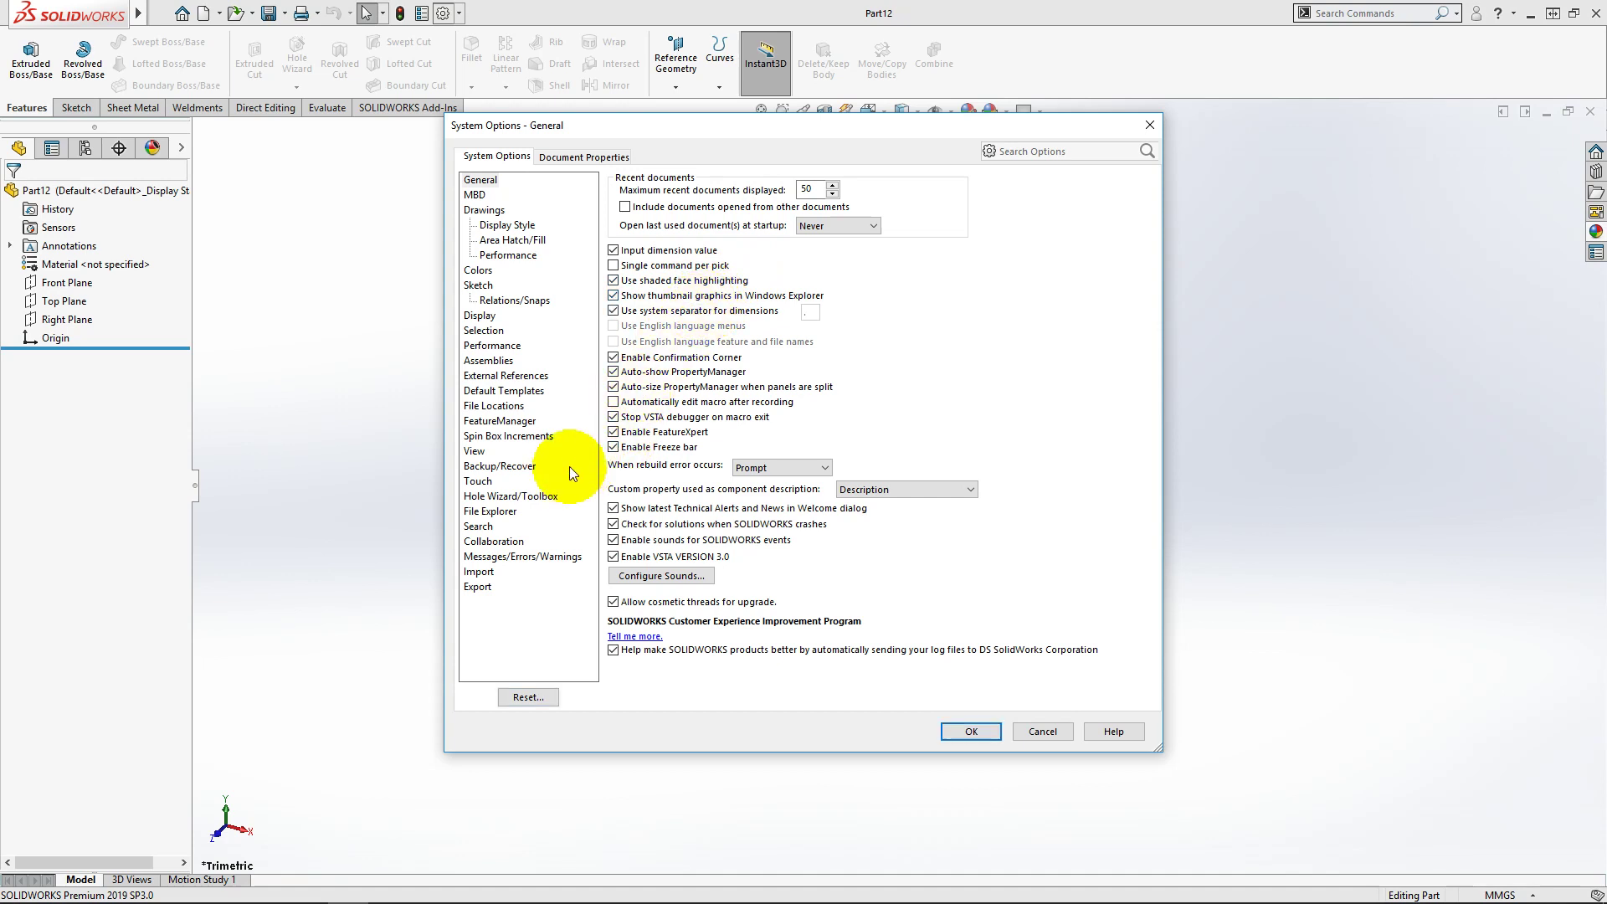
pyautogui.click(473, 195)
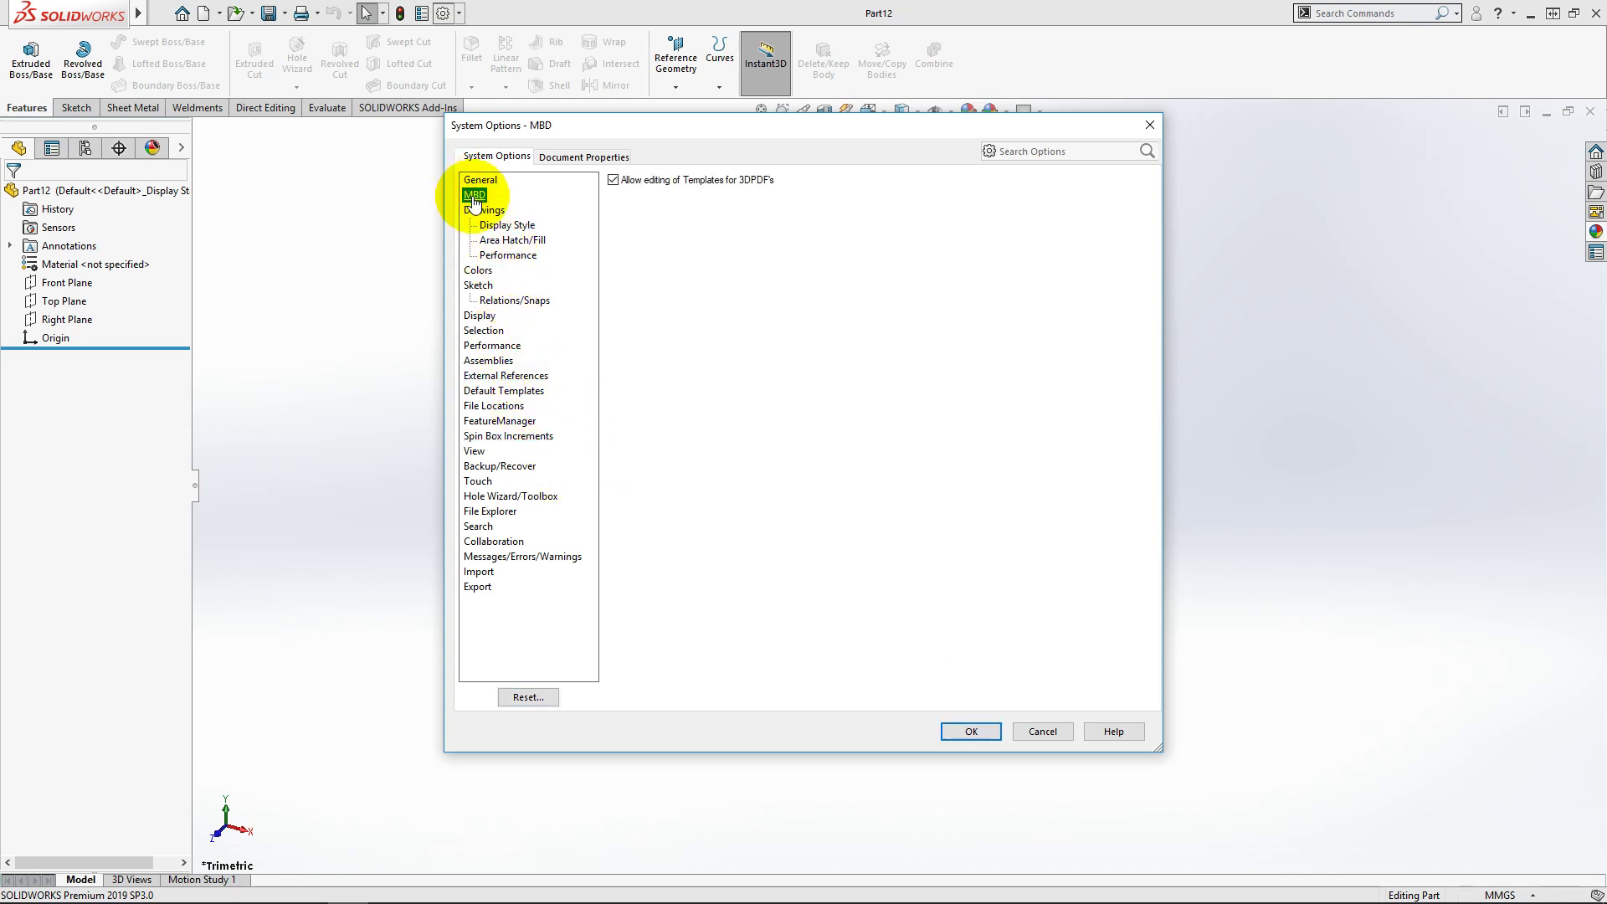
pyautogui.click(489, 212)
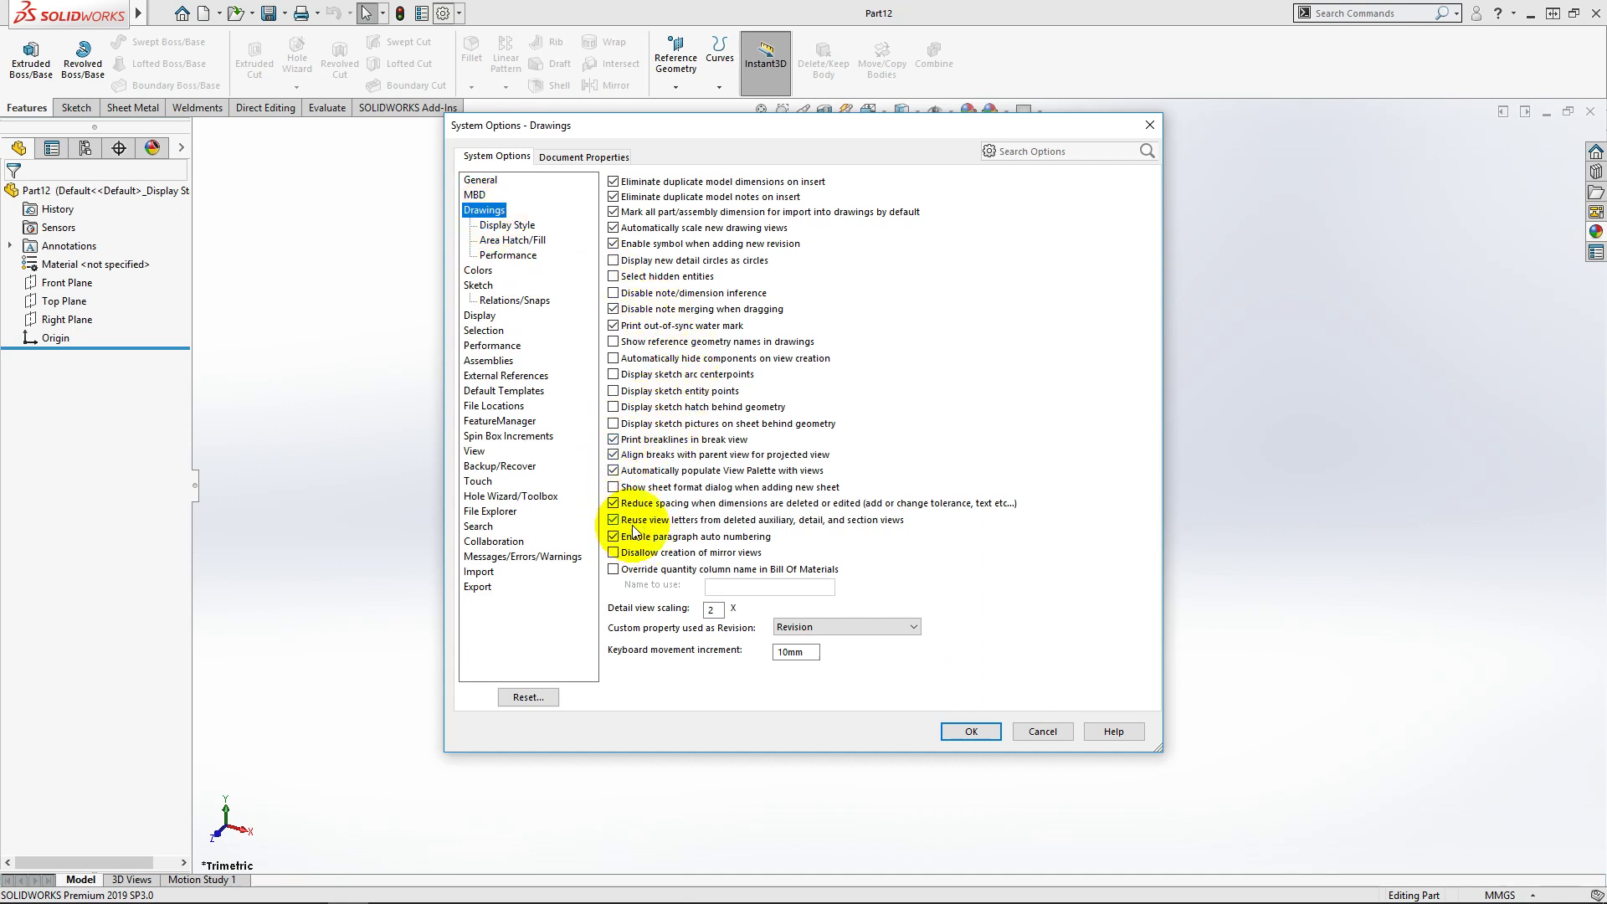
pyautogui.click(506, 226)
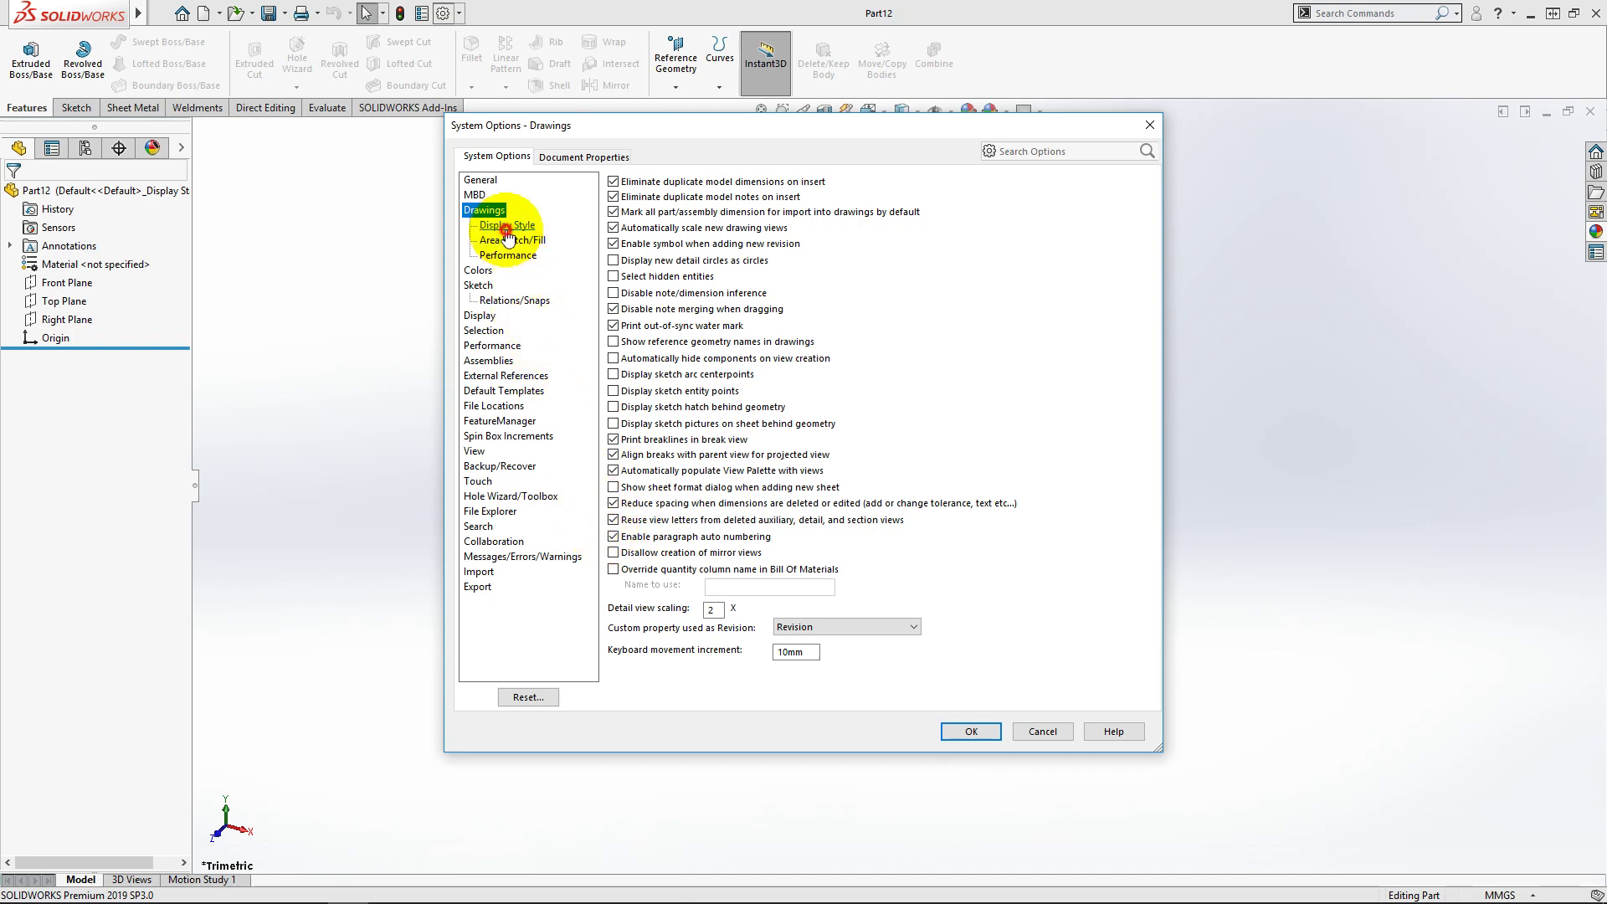
pyautogui.click(503, 256)
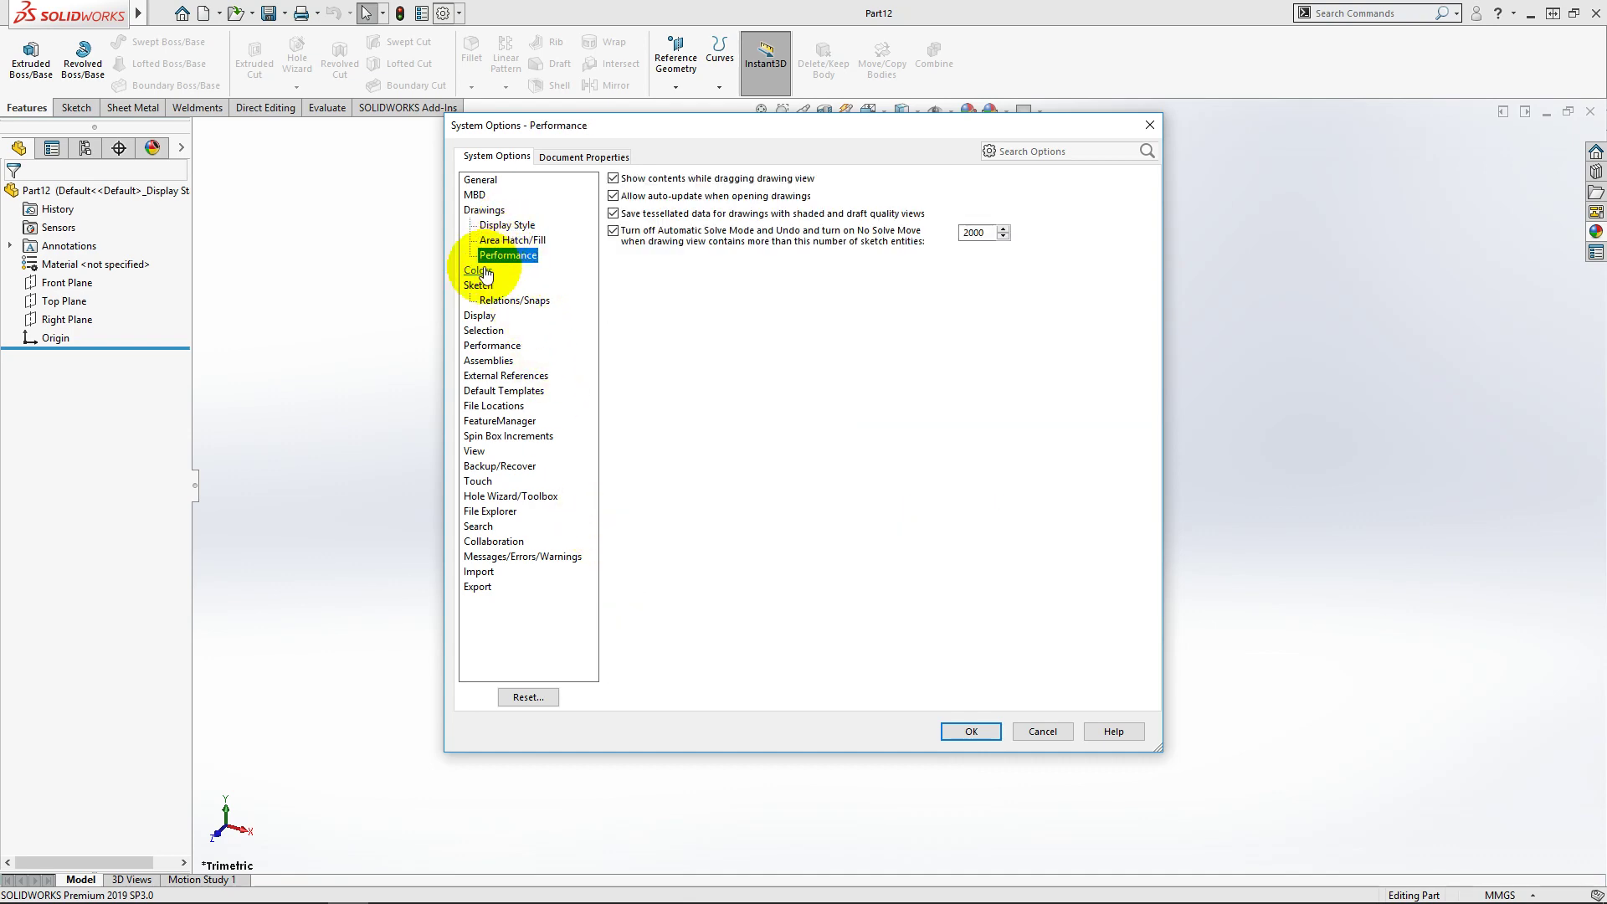
pyautogui.click(481, 271)
# Set Icon color to Classic and the interface Background to Medium, after briefly trying Dark
pyautogui.click(838, 186)
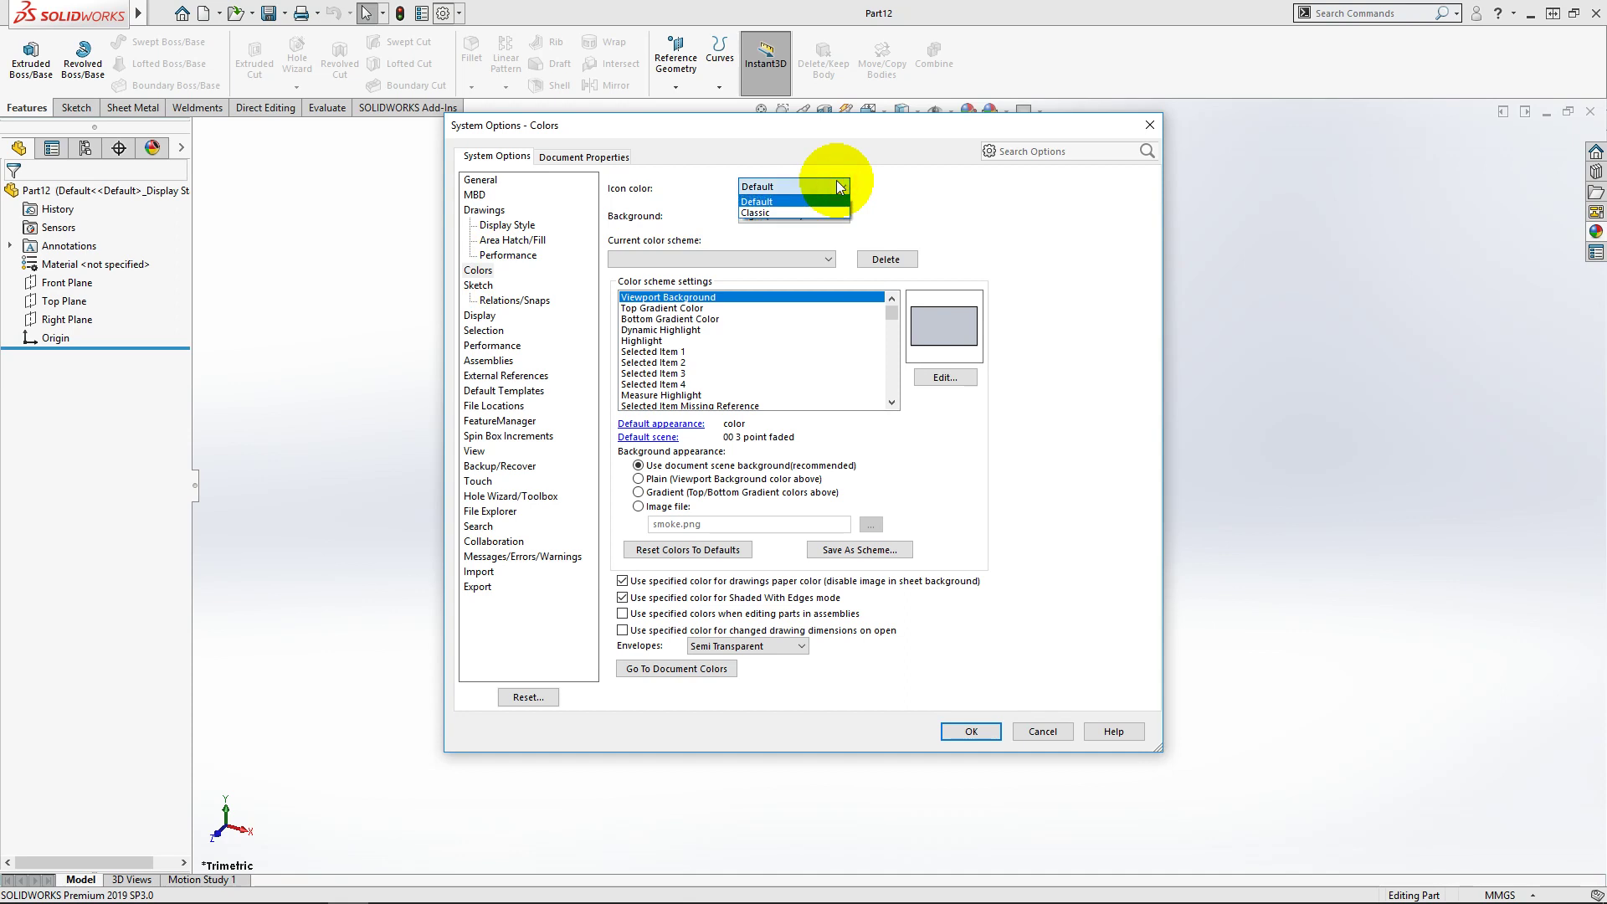
pyautogui.click(824, 201)
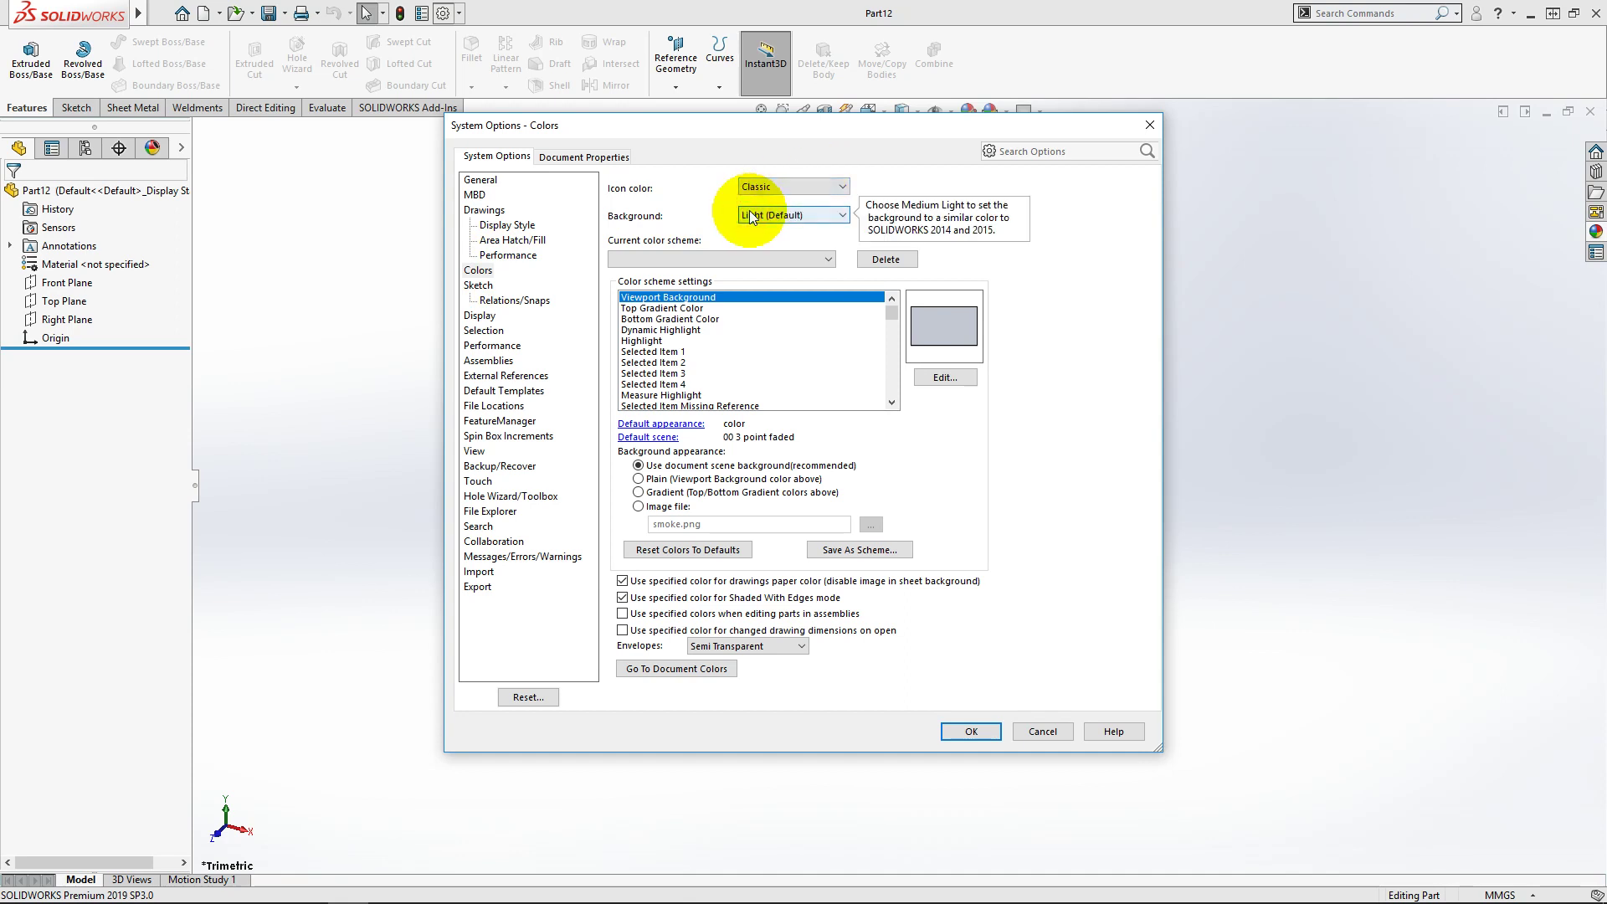
pyautogui.click(809, 216)
pyautogui.click(771, 263)
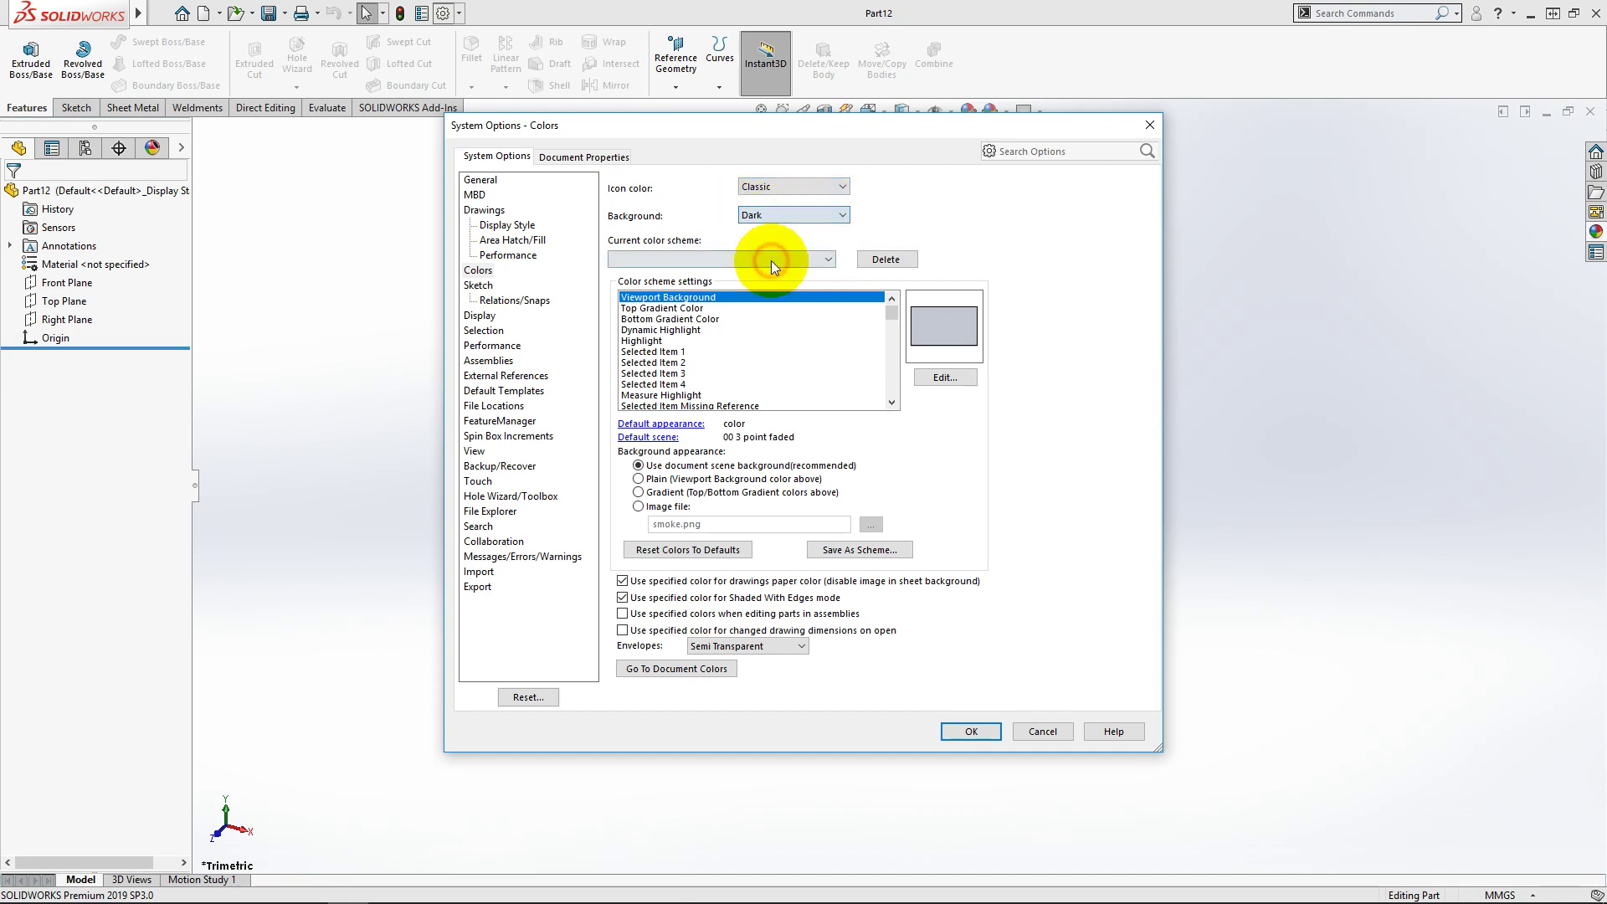
pyautogui.click(785, 216)
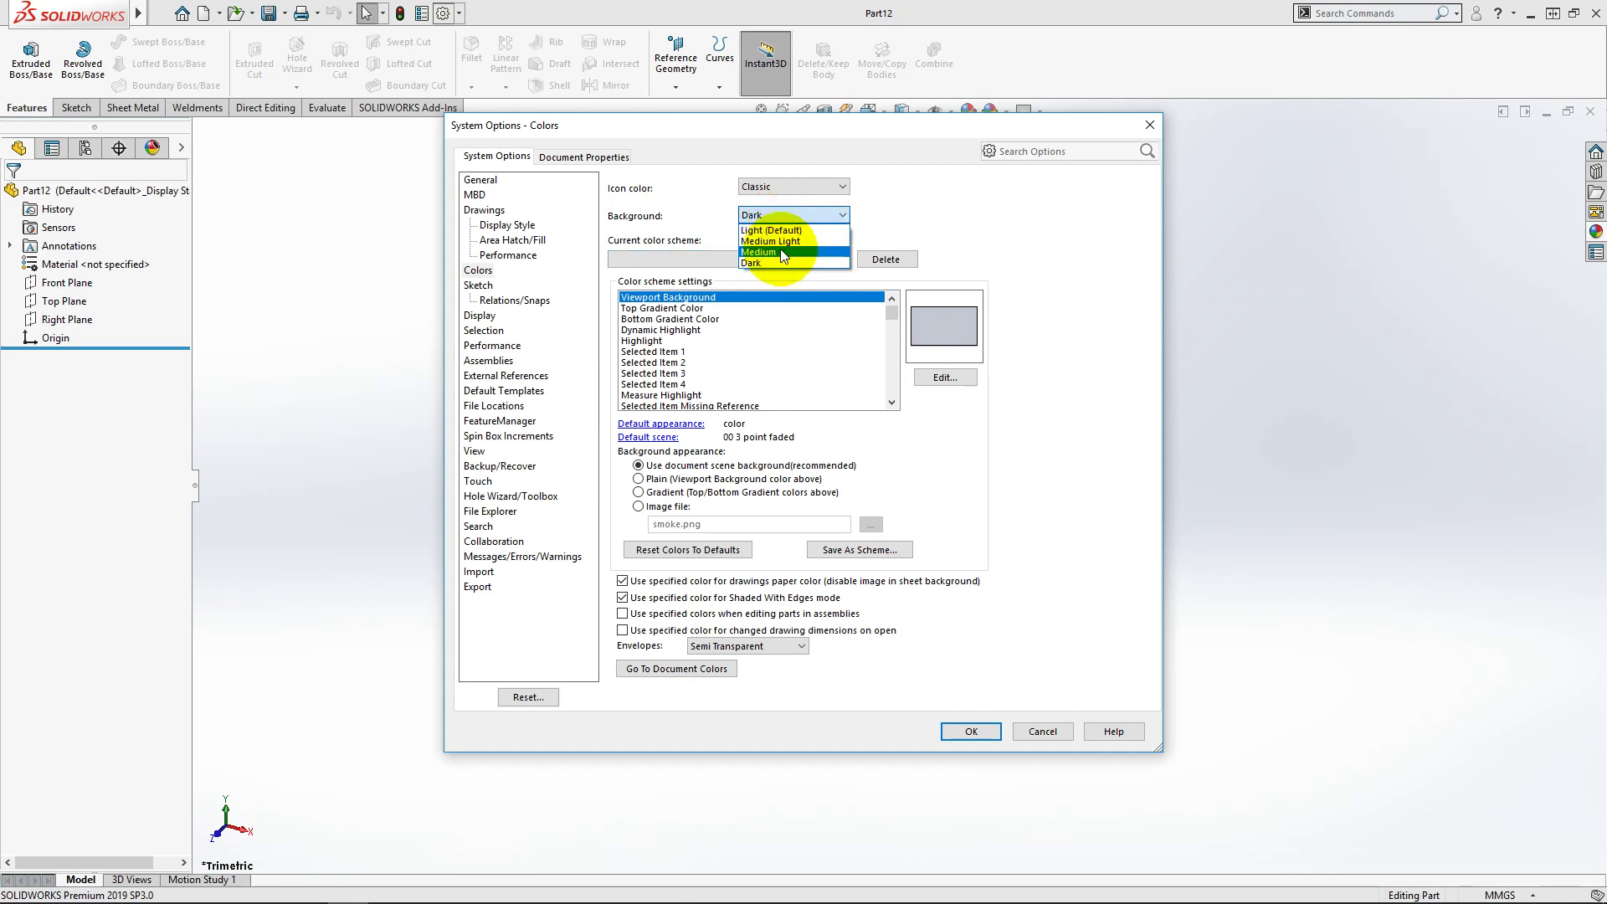
pyautogui.click(780, 250)
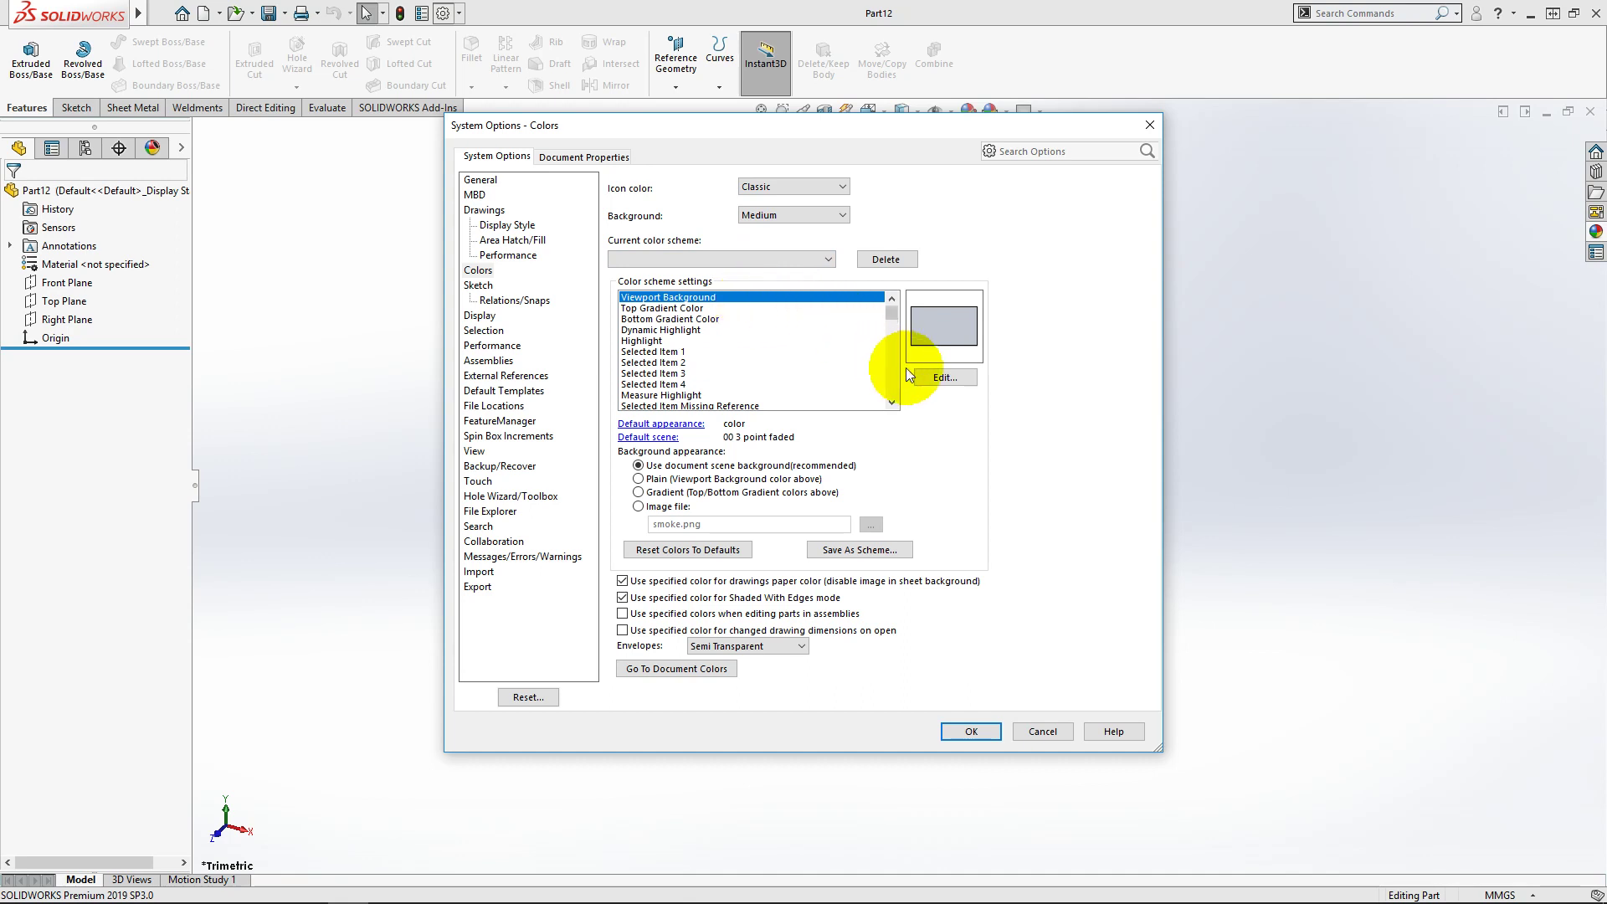
# Lower the viewport background luminance to a grey-blue (RGB 129, 139, 160)
pyautogui.click(938, 378)
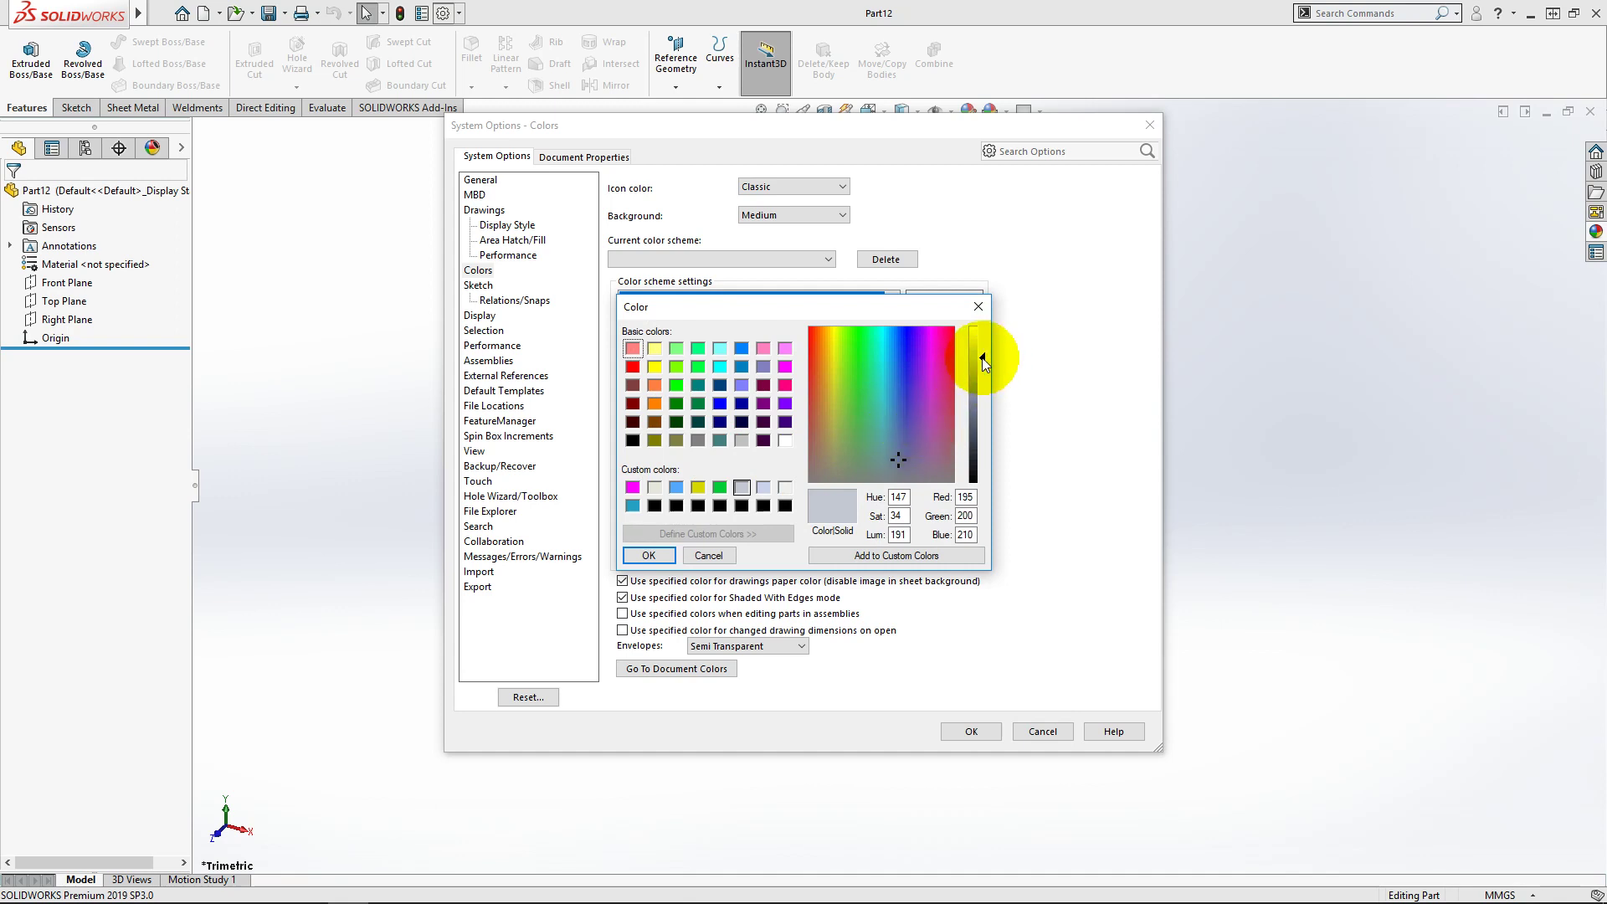
pyautogui.moveTo(982, 361); pyautogui.dragTo(980, 395)
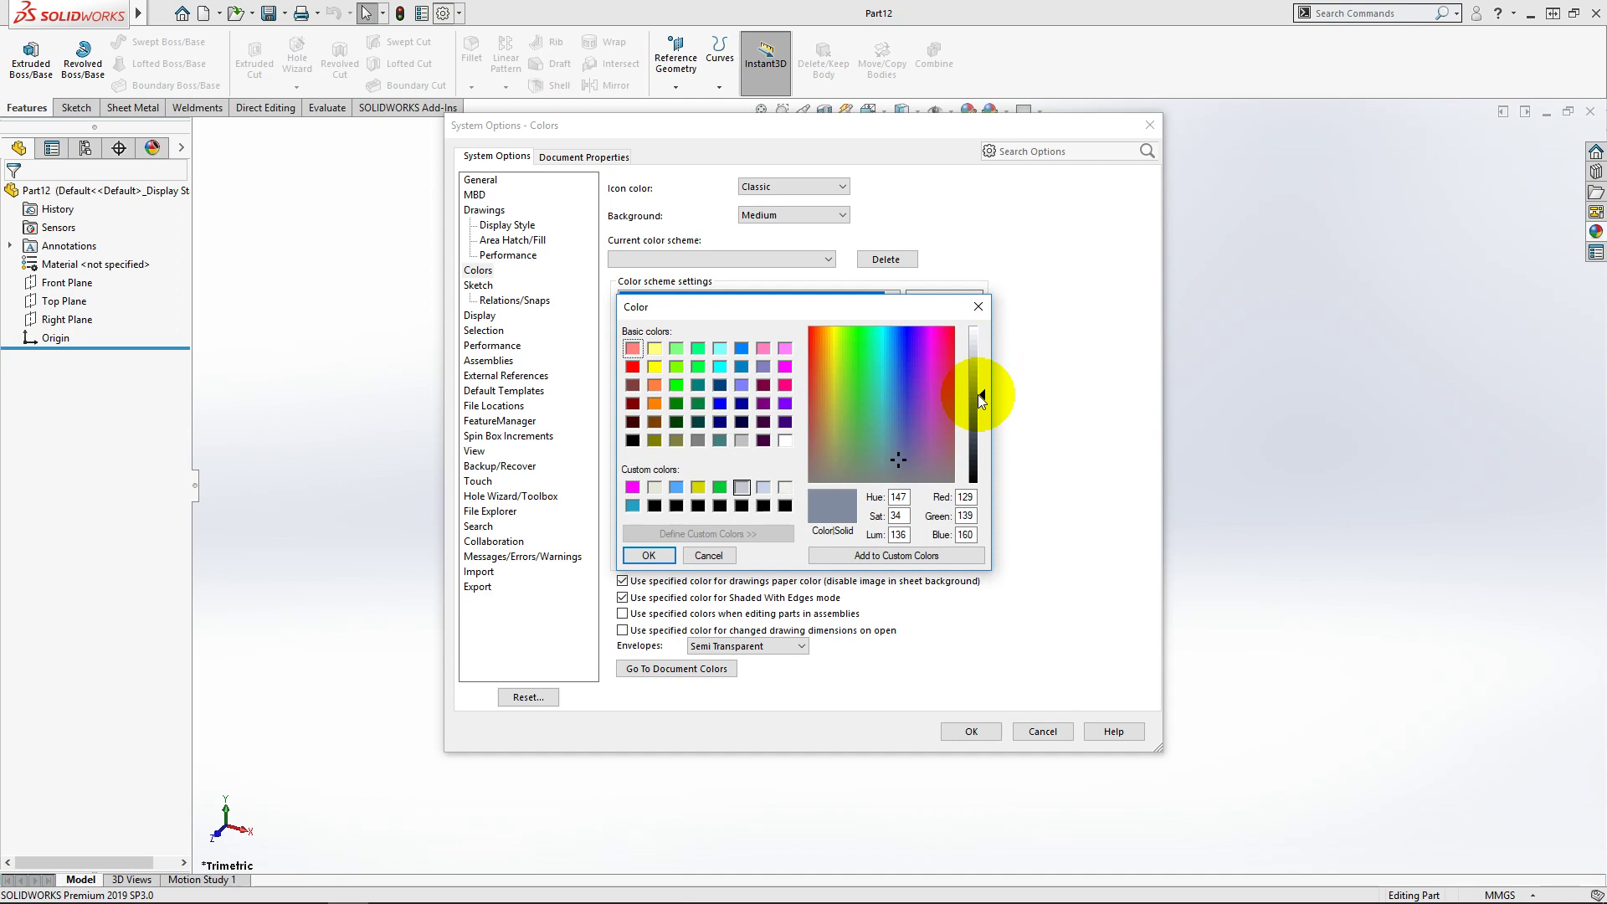
pyautogui.click(649, 556)
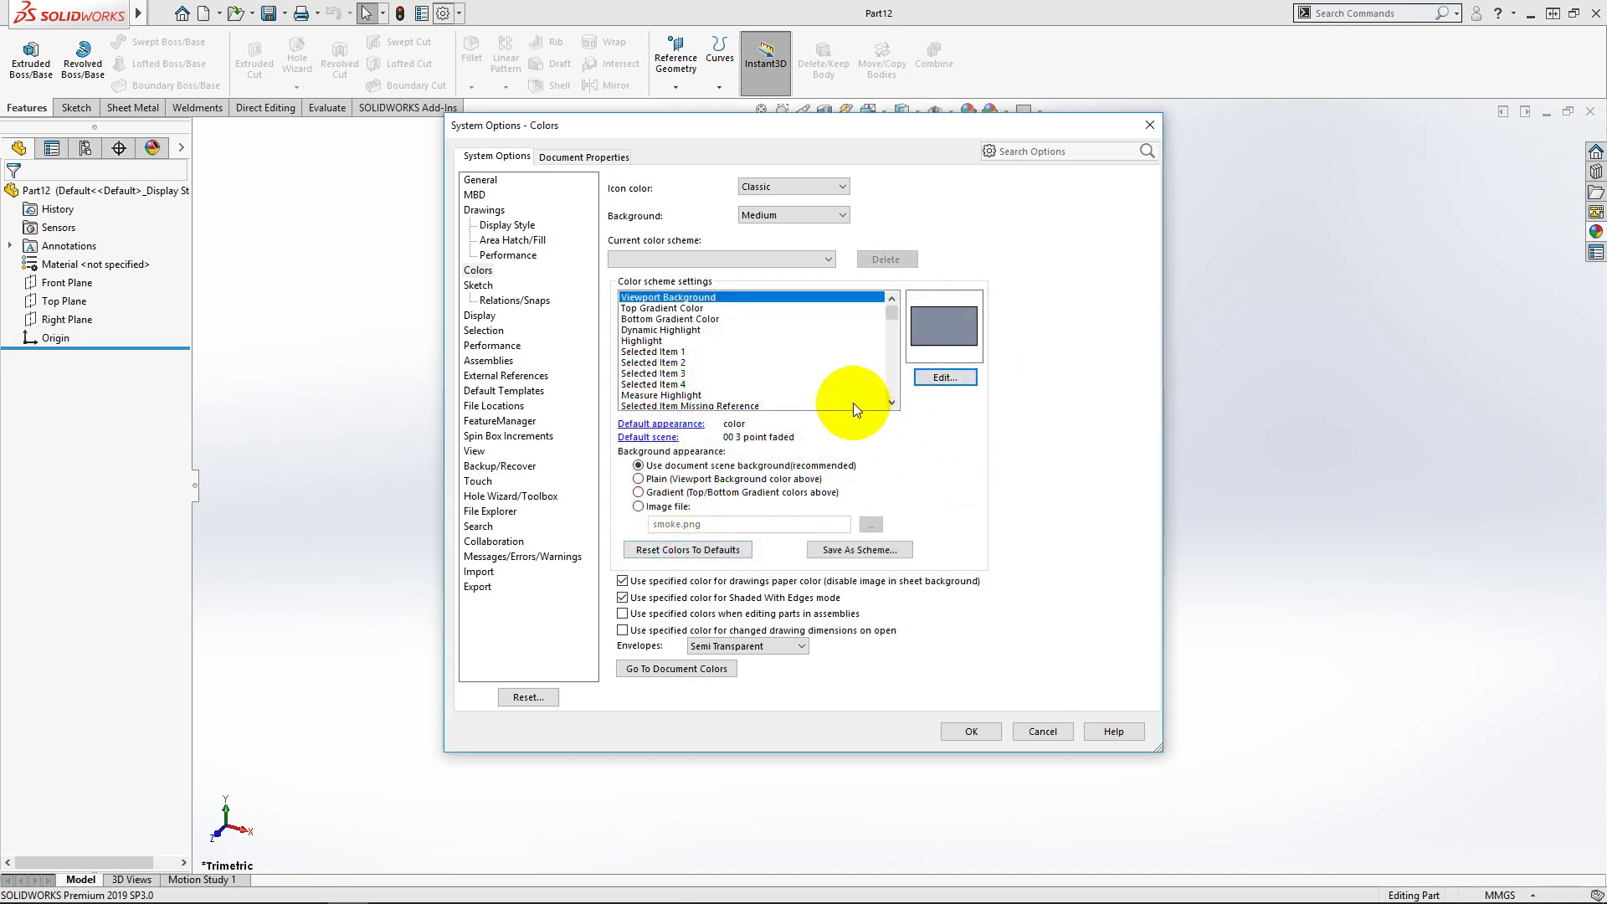
# Select the Dynamic Highlight colour and scroll through the colour scheme list
pyautogui.click(670, 330)
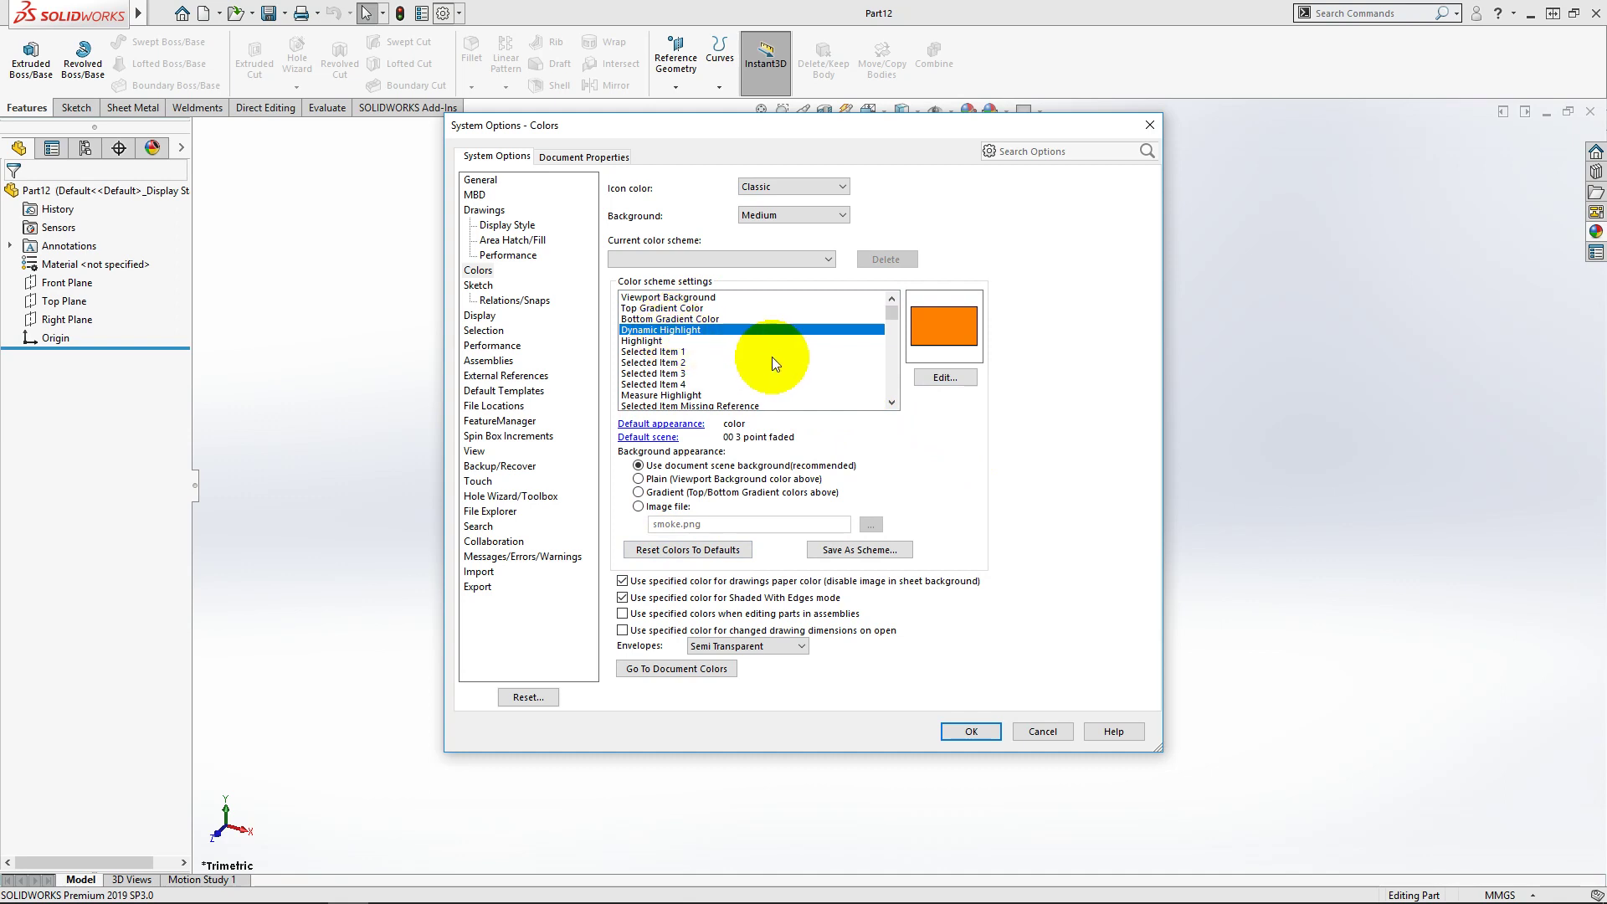
pyautogui.scroll(-1, 772, 356)
pyautogui.scroll(-1, 772, 356)
pyautogui.scroll(-1, 772, 356)
pyautogui.scroll(-2, 771, 356)
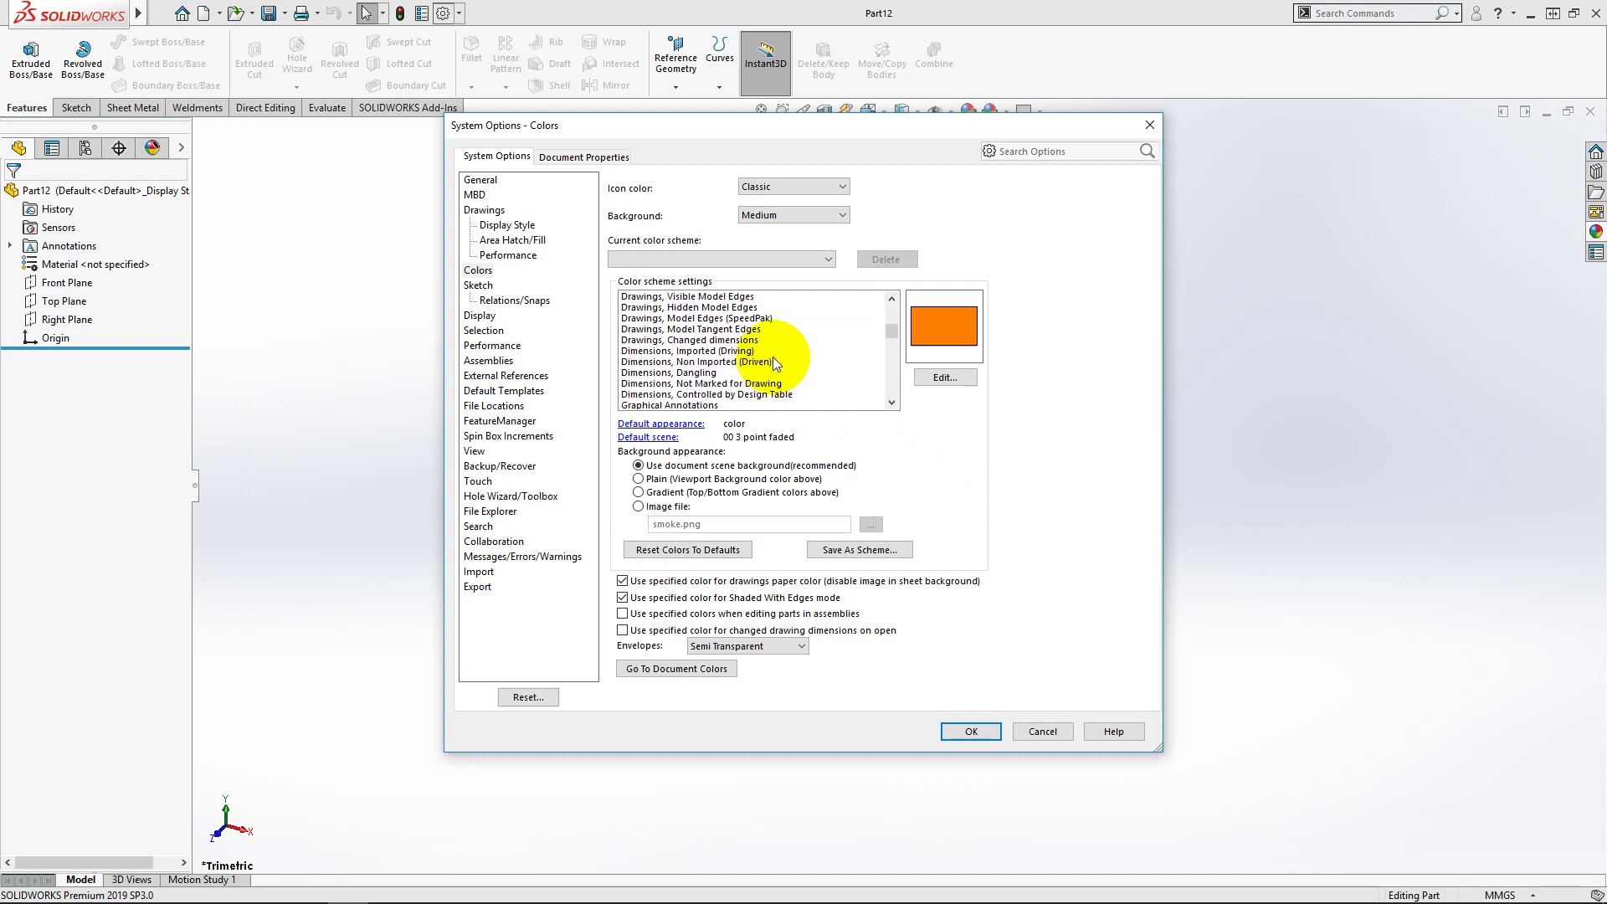
pyautogui.scroll(-2, 772, 356)
pyautogui.scroll(-2, 772, 357)
pyautogui.scroll(-2, 772, 357)
pyautogui.scroll(3, 772, 357)
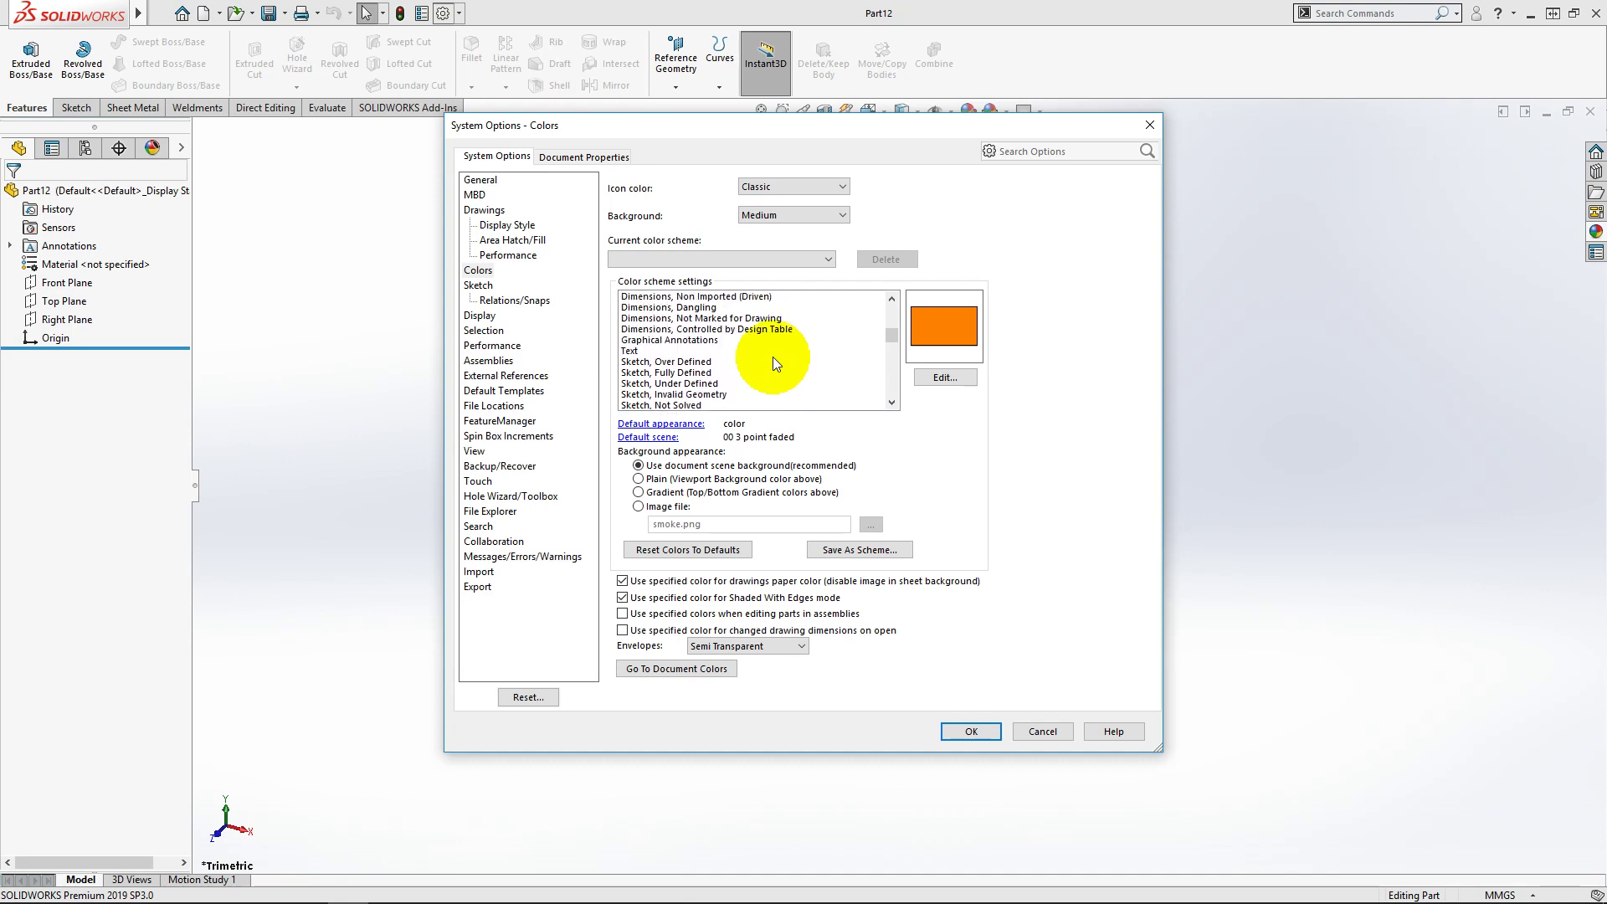
pyautogui.moveTo(892, 335)
pyautogui.mouseDown()
pyautogui.moveTo(896, 305)
pyautogui.moveTo(893, 363)
pyautogui.mouseUp()
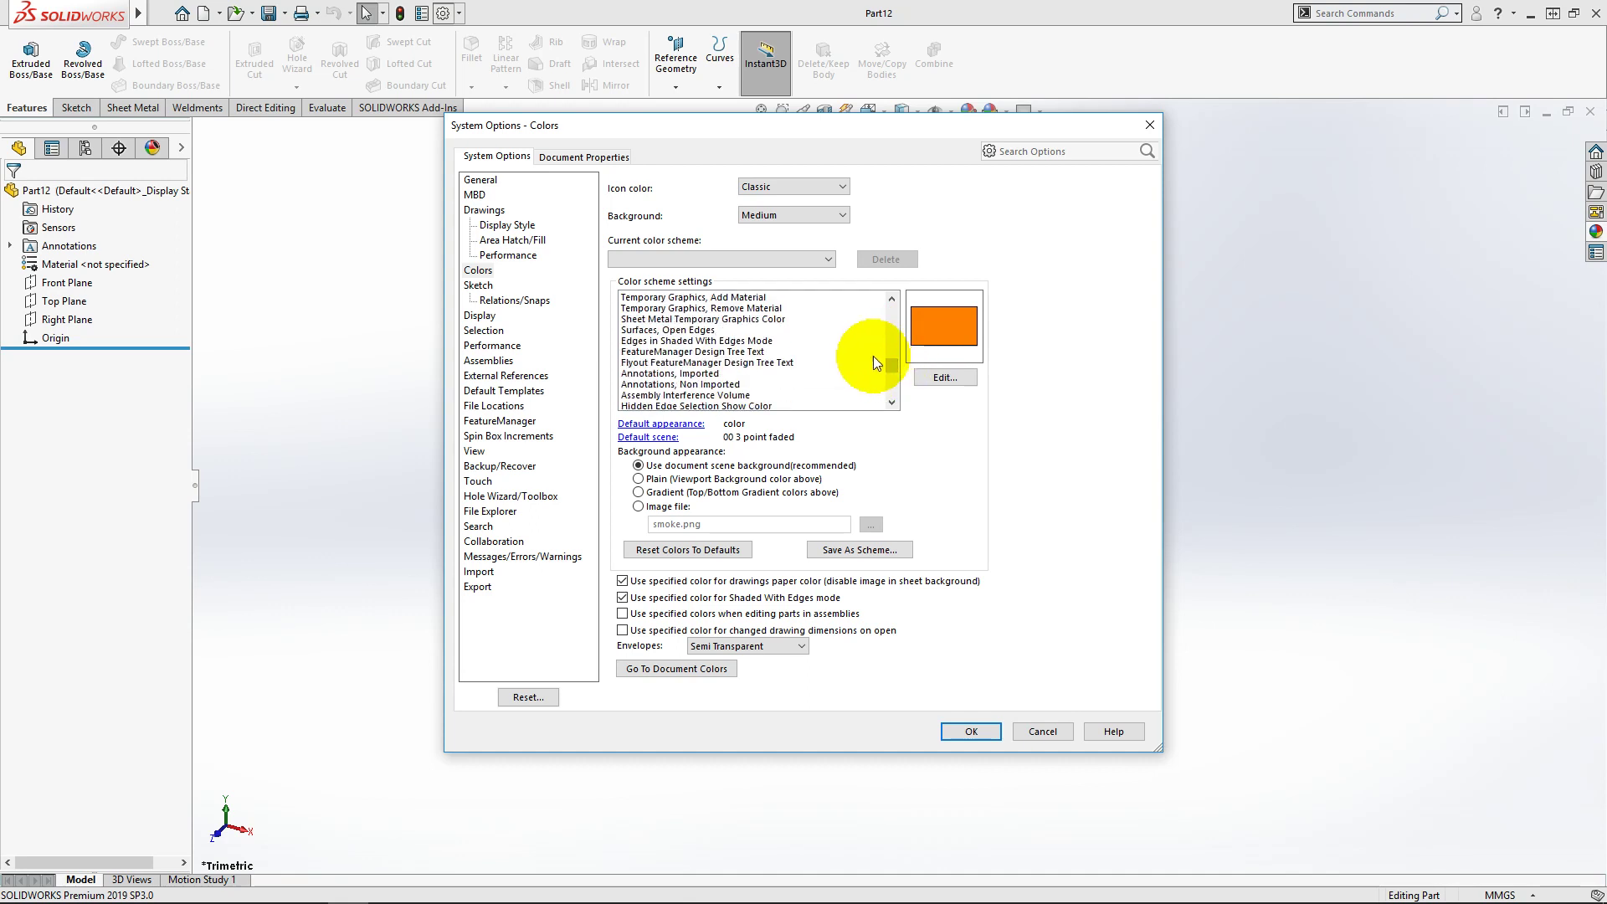
# Set FeatureManager Design Tree Text to a slightly darkened bright green
pyautogui.click(687, 359)
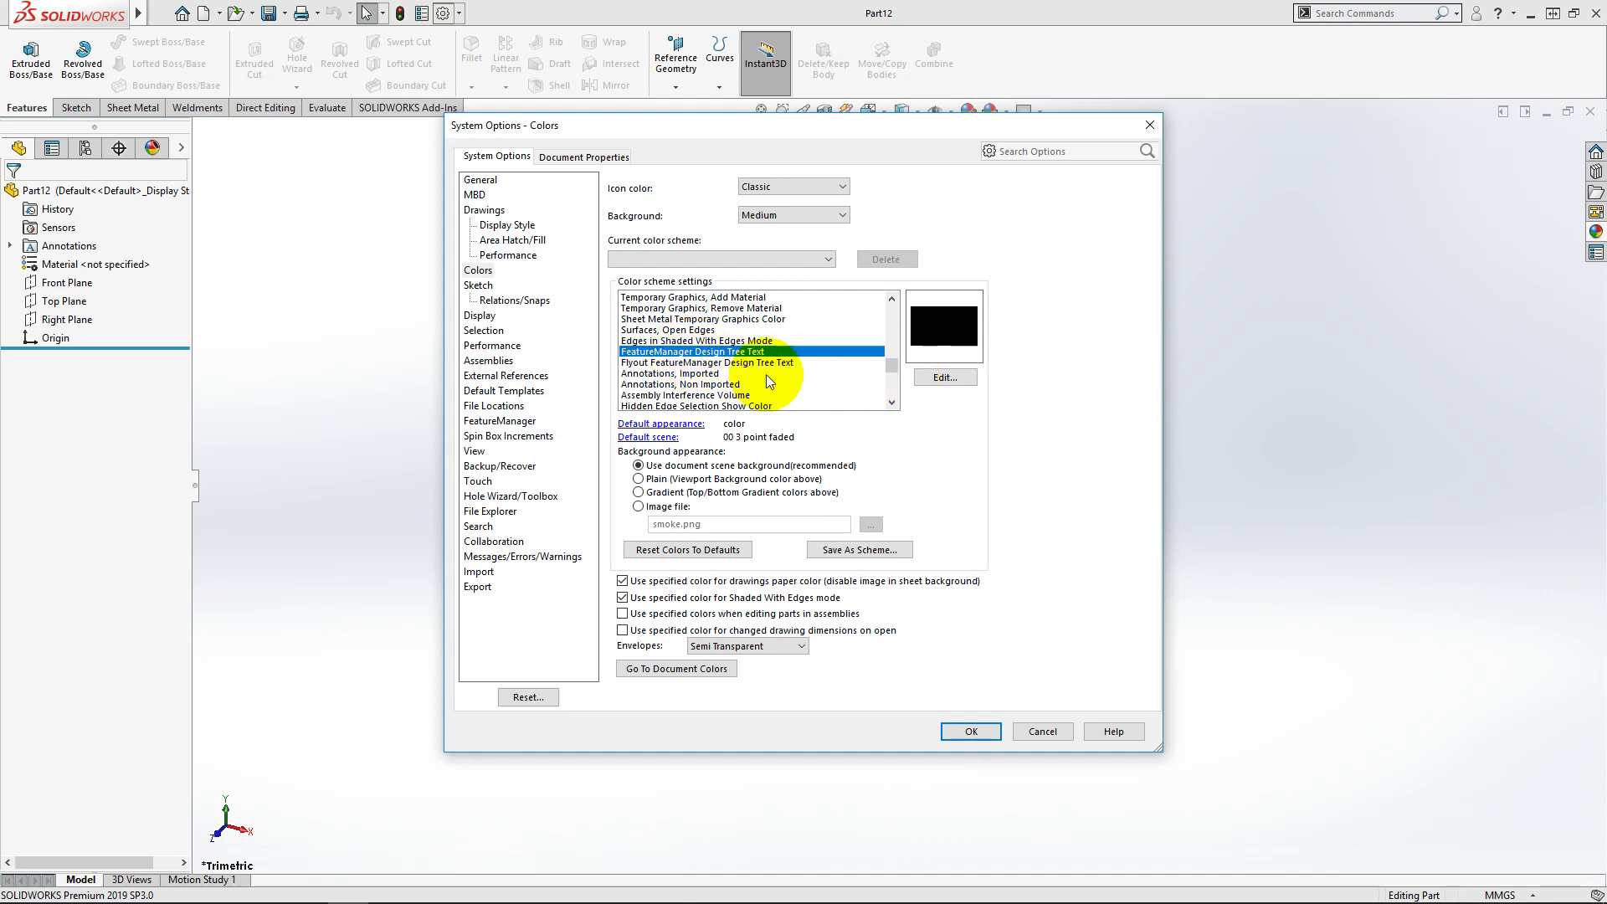
pyautogui.click(943, 378)
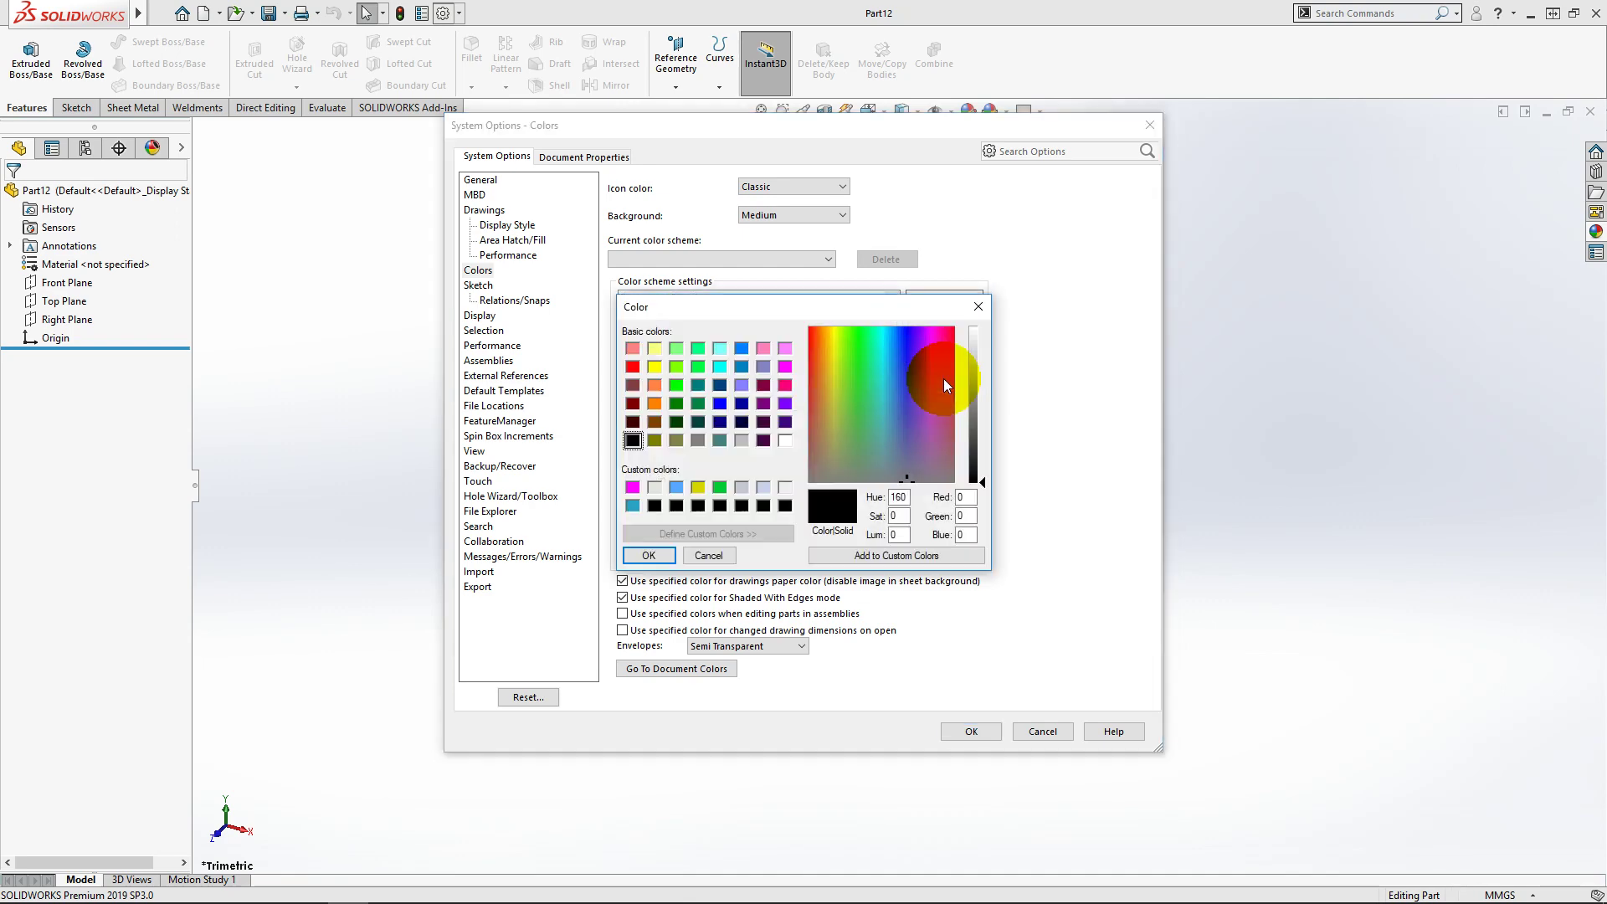
pyautogui.click(699, 366)
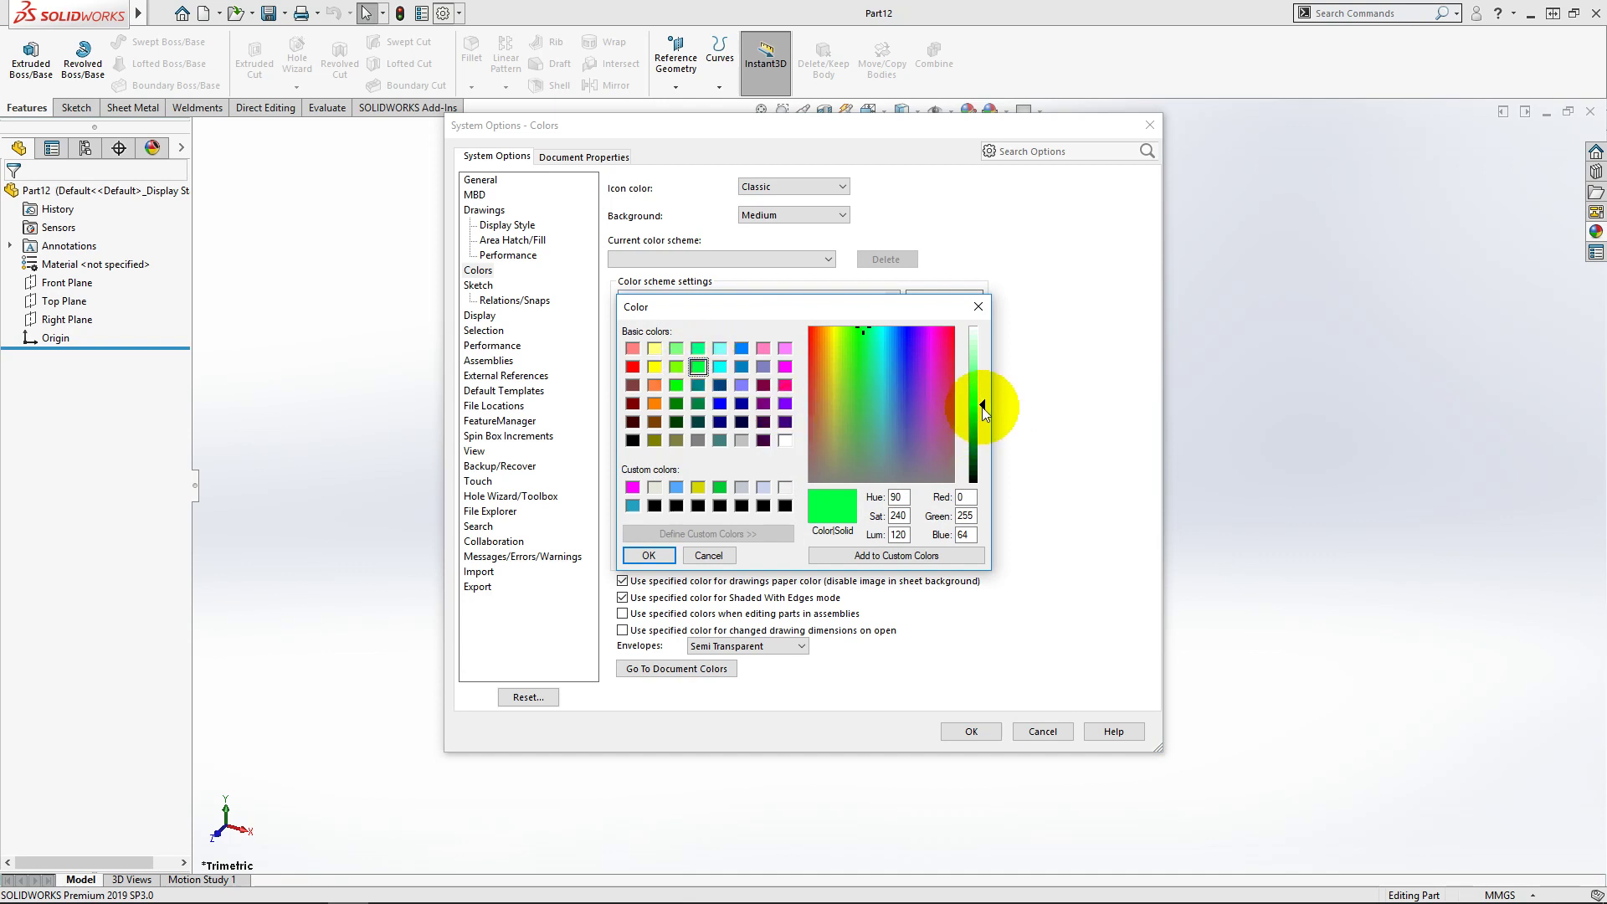
pyautogui.moveTo(983, 411); pyautogui.dragTo(985, 424)
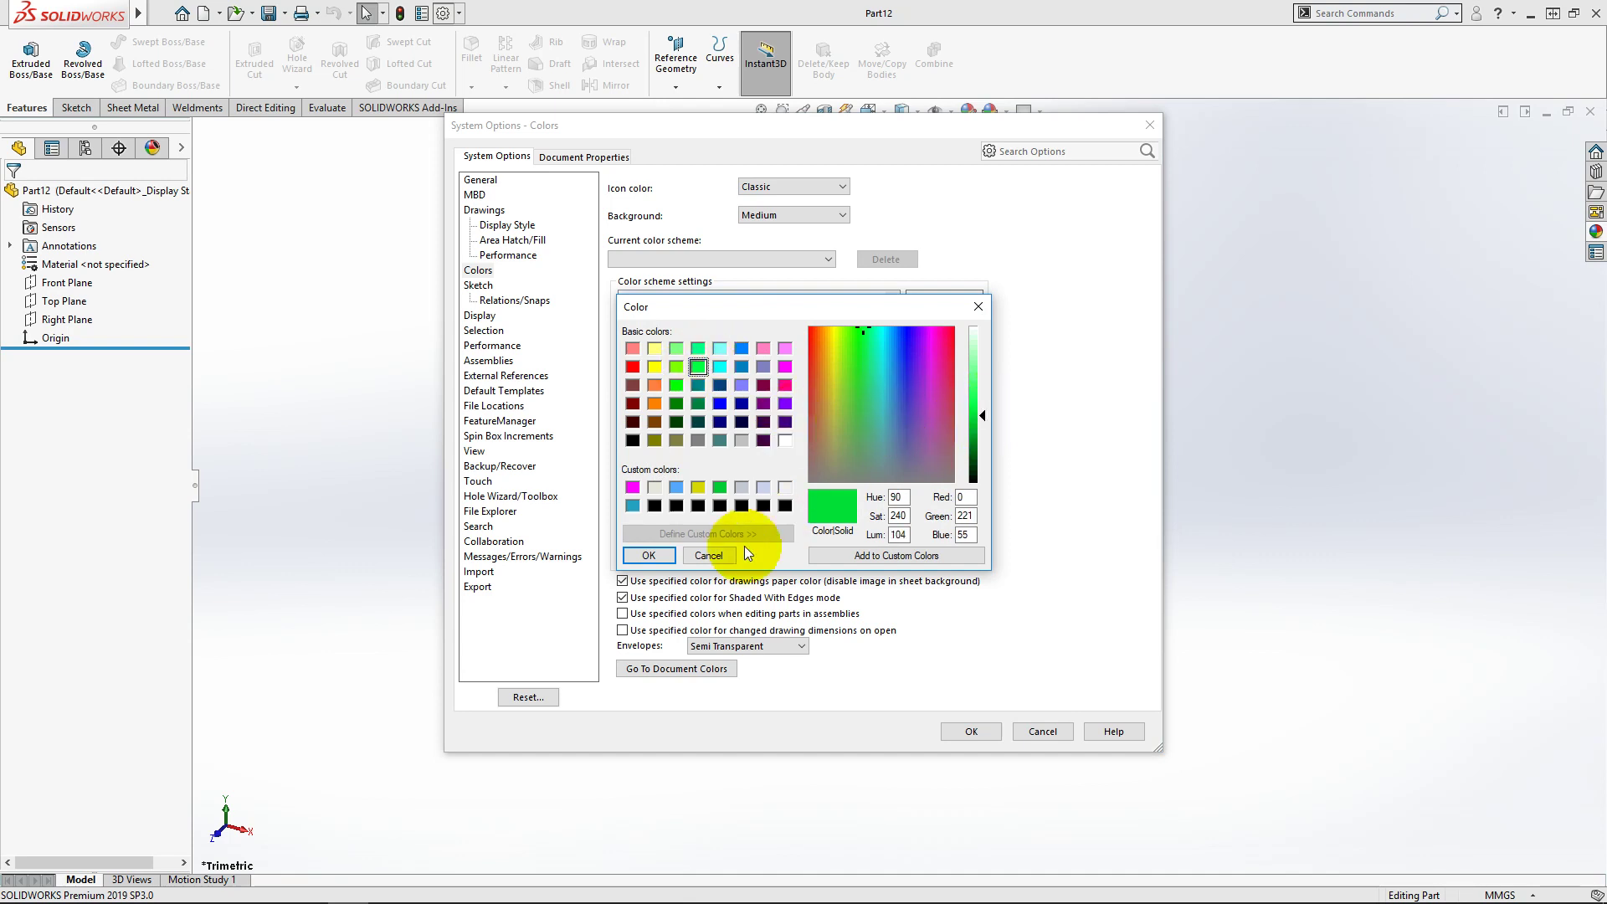
pyautogui.click(649, 556)
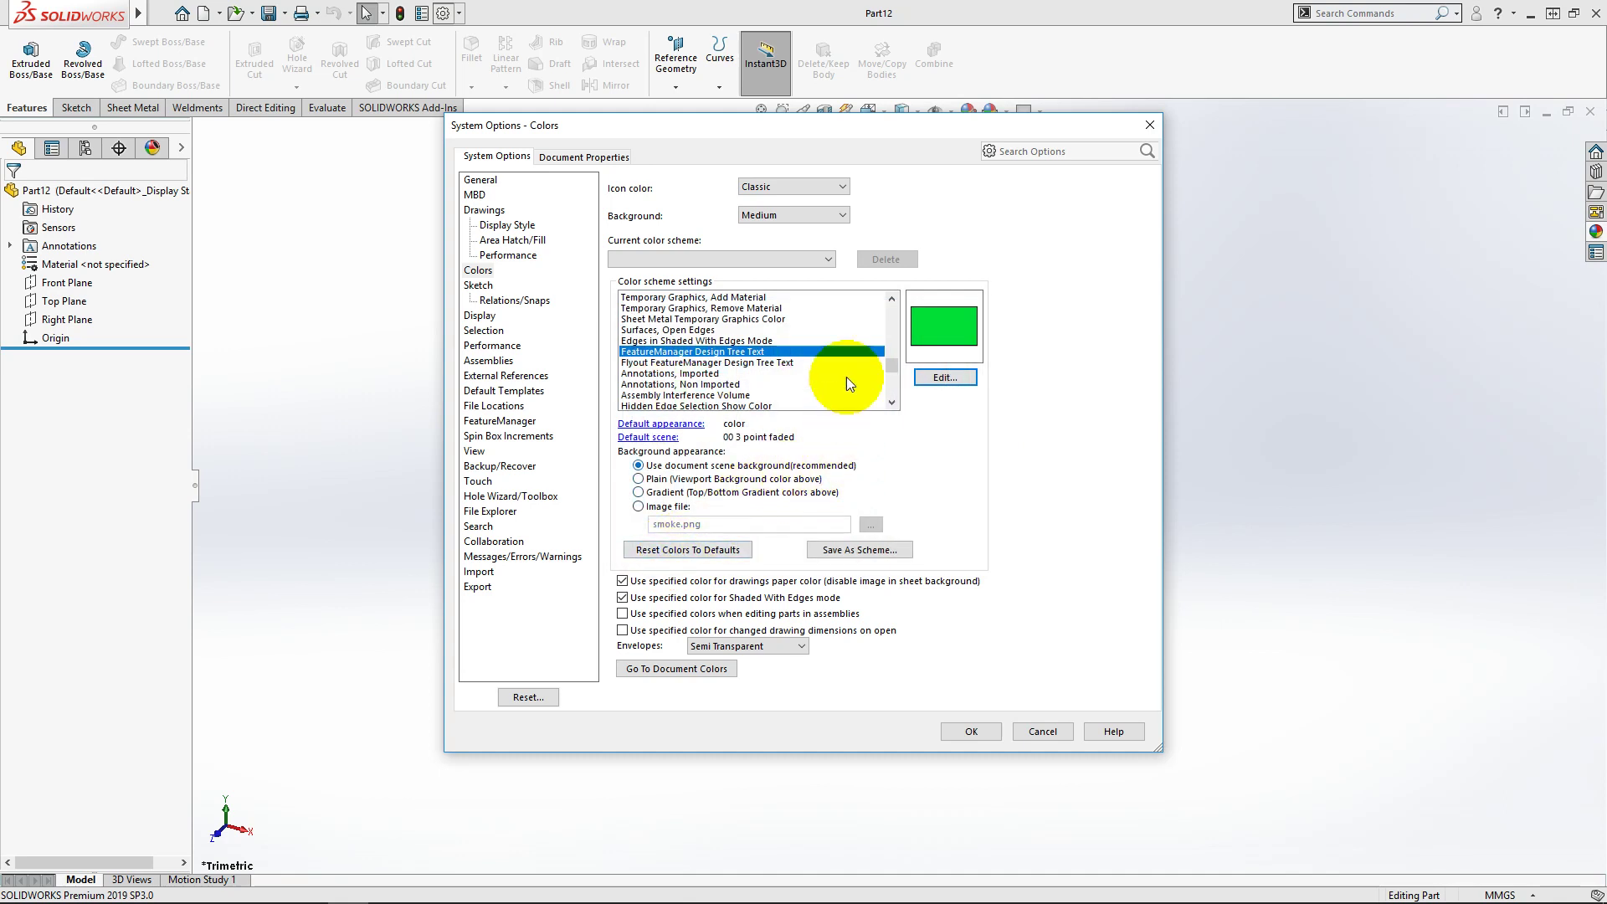
# Set Flyout FeatureManager Design Tree Text to the same slightly darker green
pyautogui.click(715, 363)
pyautogui.click(937, 379)
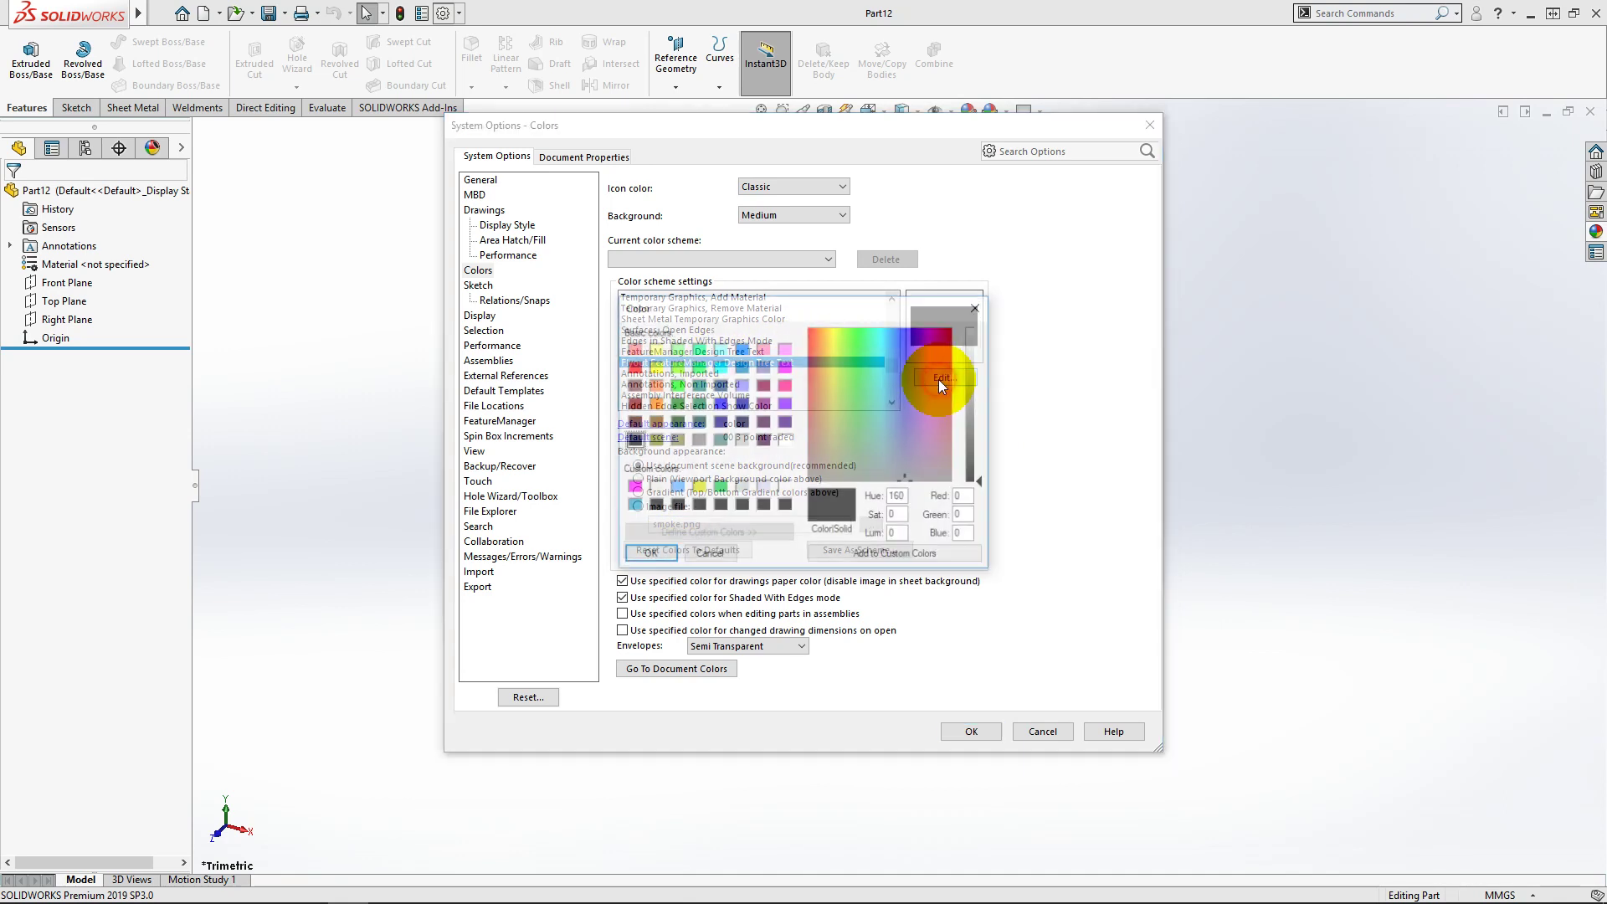
pyautogui.click(698, 366)
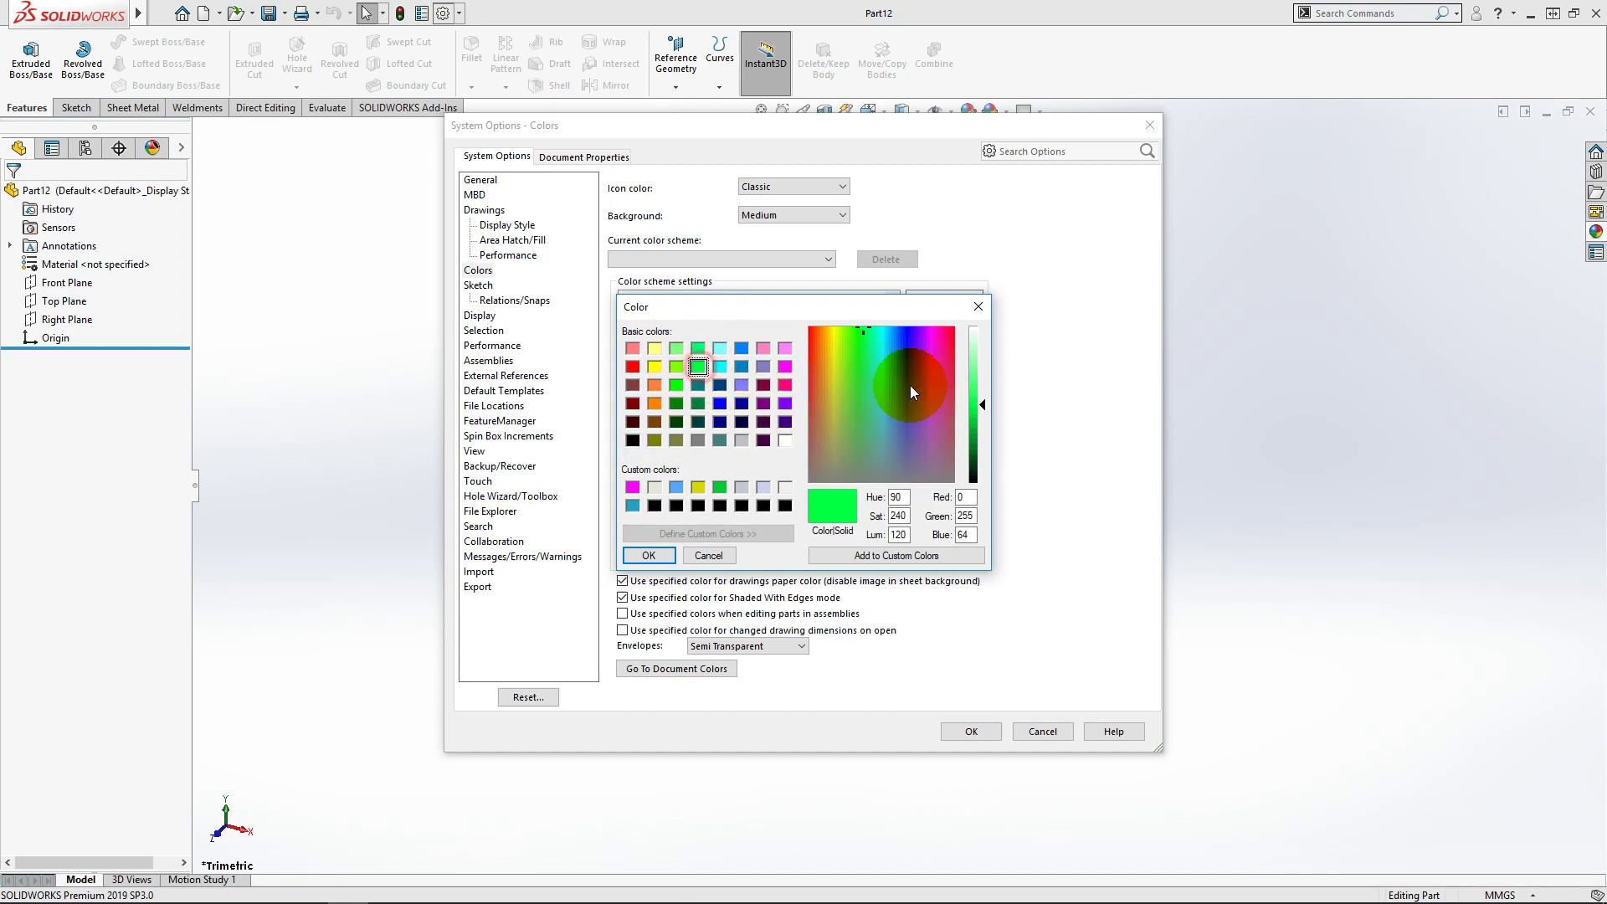
pyautogui.click(983, 414)
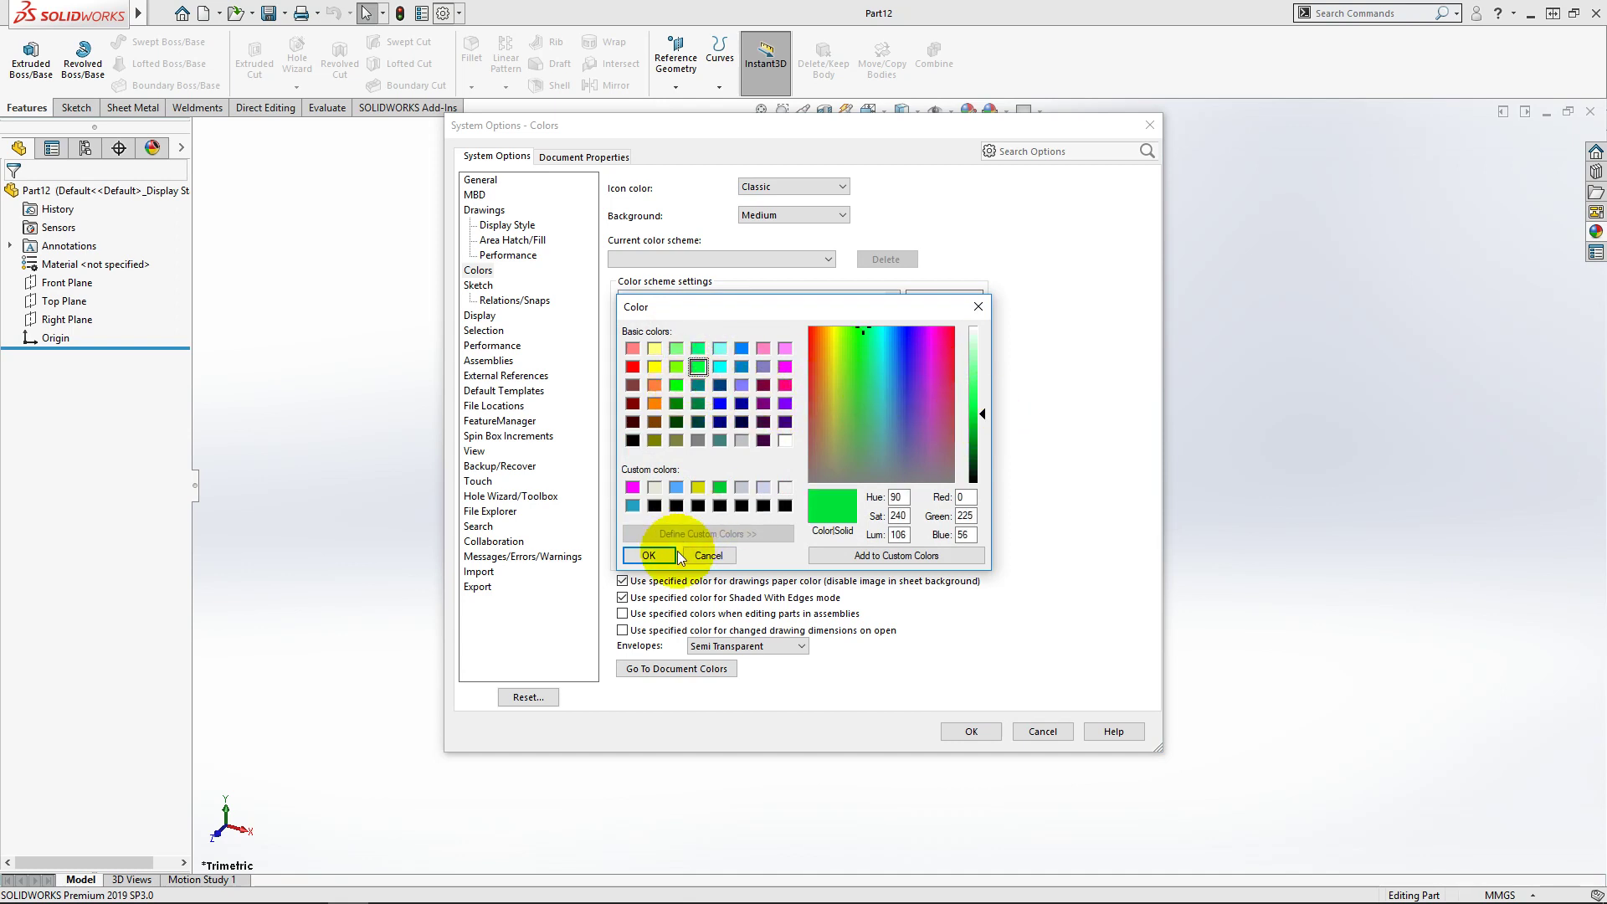
pyautogui.click(674, 557)
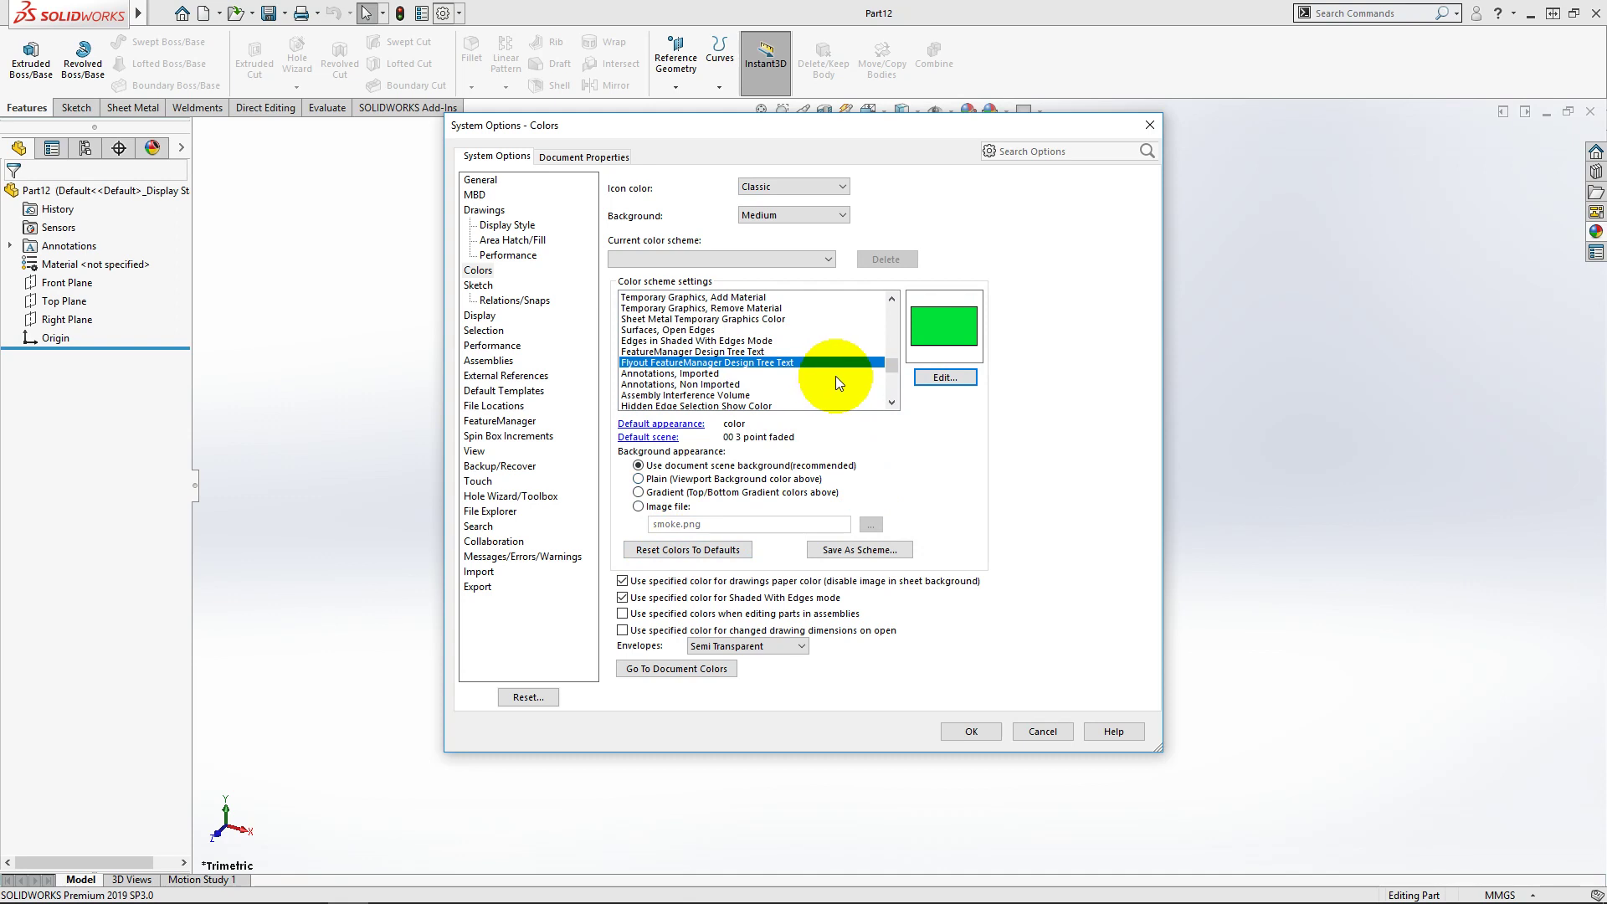
# Choose 'Plain (Viewport Background color above)' under Background appearance
pyautogui.scroll(-1, 835, 375)
pyautogui.scroll(-1, 835, 375)
pyautogui.scroll(-1, 836, 375)
pyautogui.scroll(-1, 836, 375)
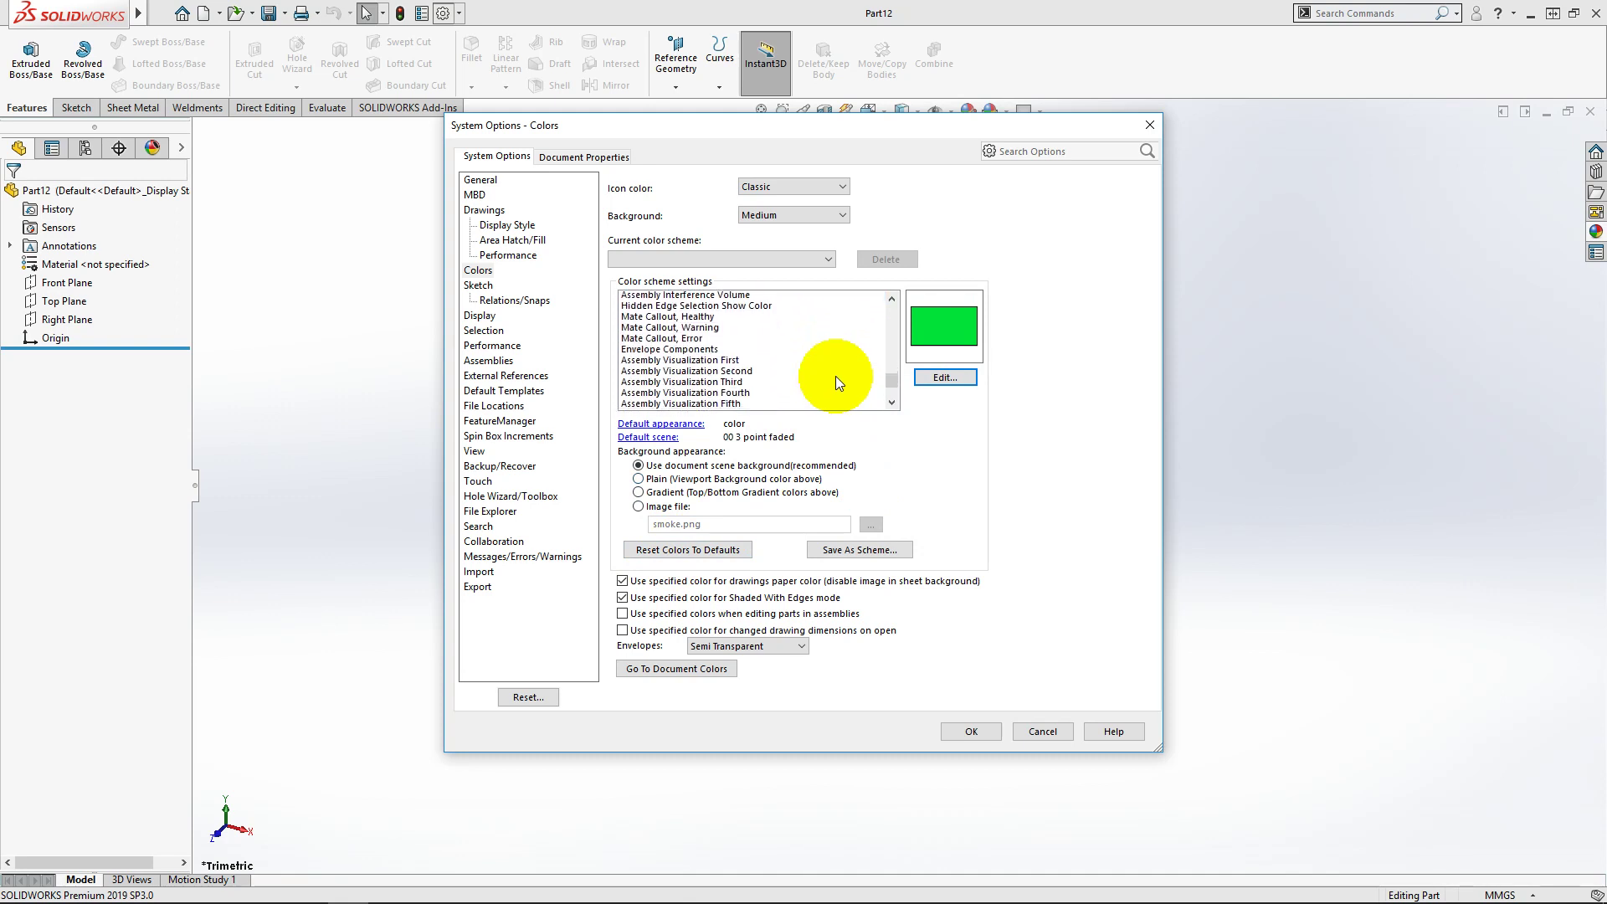
pyautogui.scroll(-1, 835, 375)
pyautogui.scroll(-1, 835, 375)
pyautogui.scroll(-1, 835, 375)
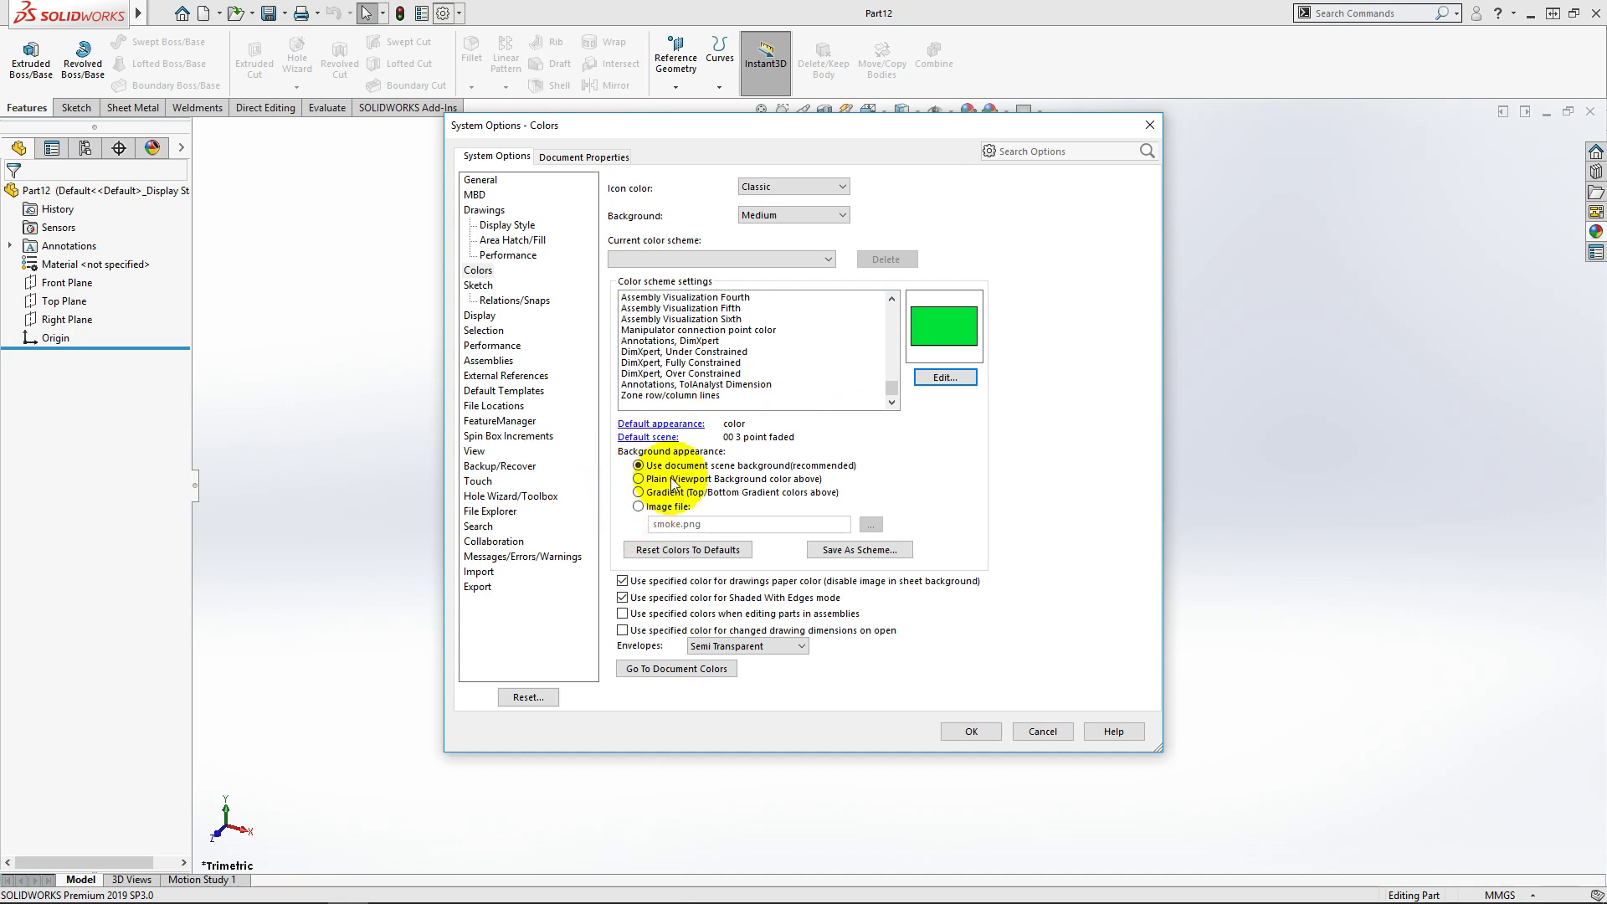
pyautogui.click(639, 478)
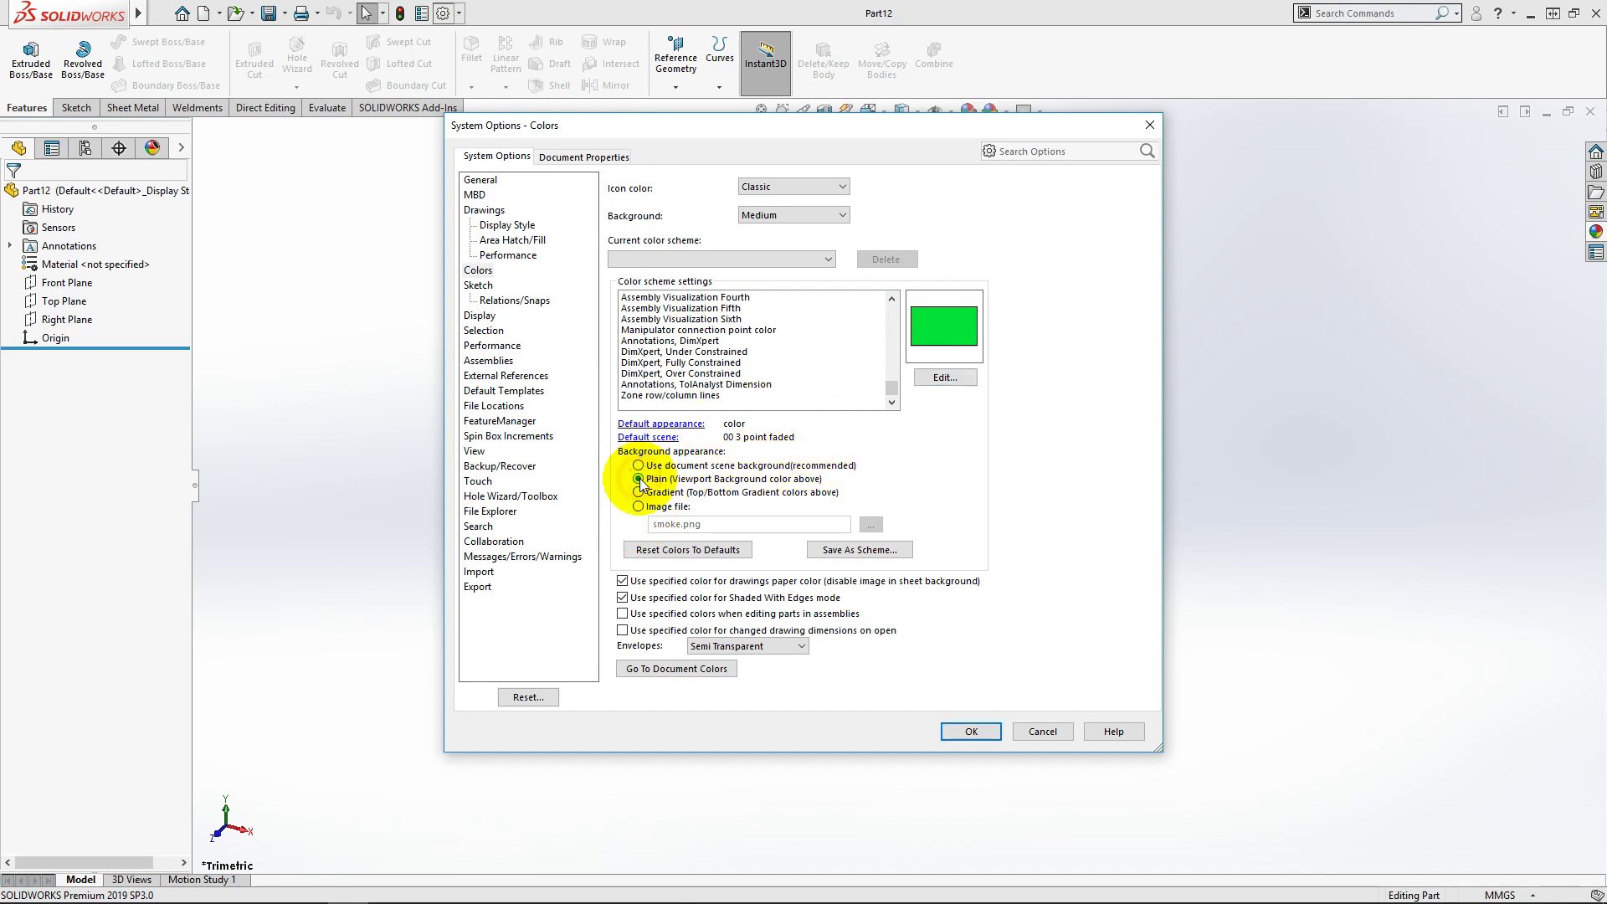
pyautogui.scroll(2, 830, 331)
pyautogui.scroll(3, 827, 338)
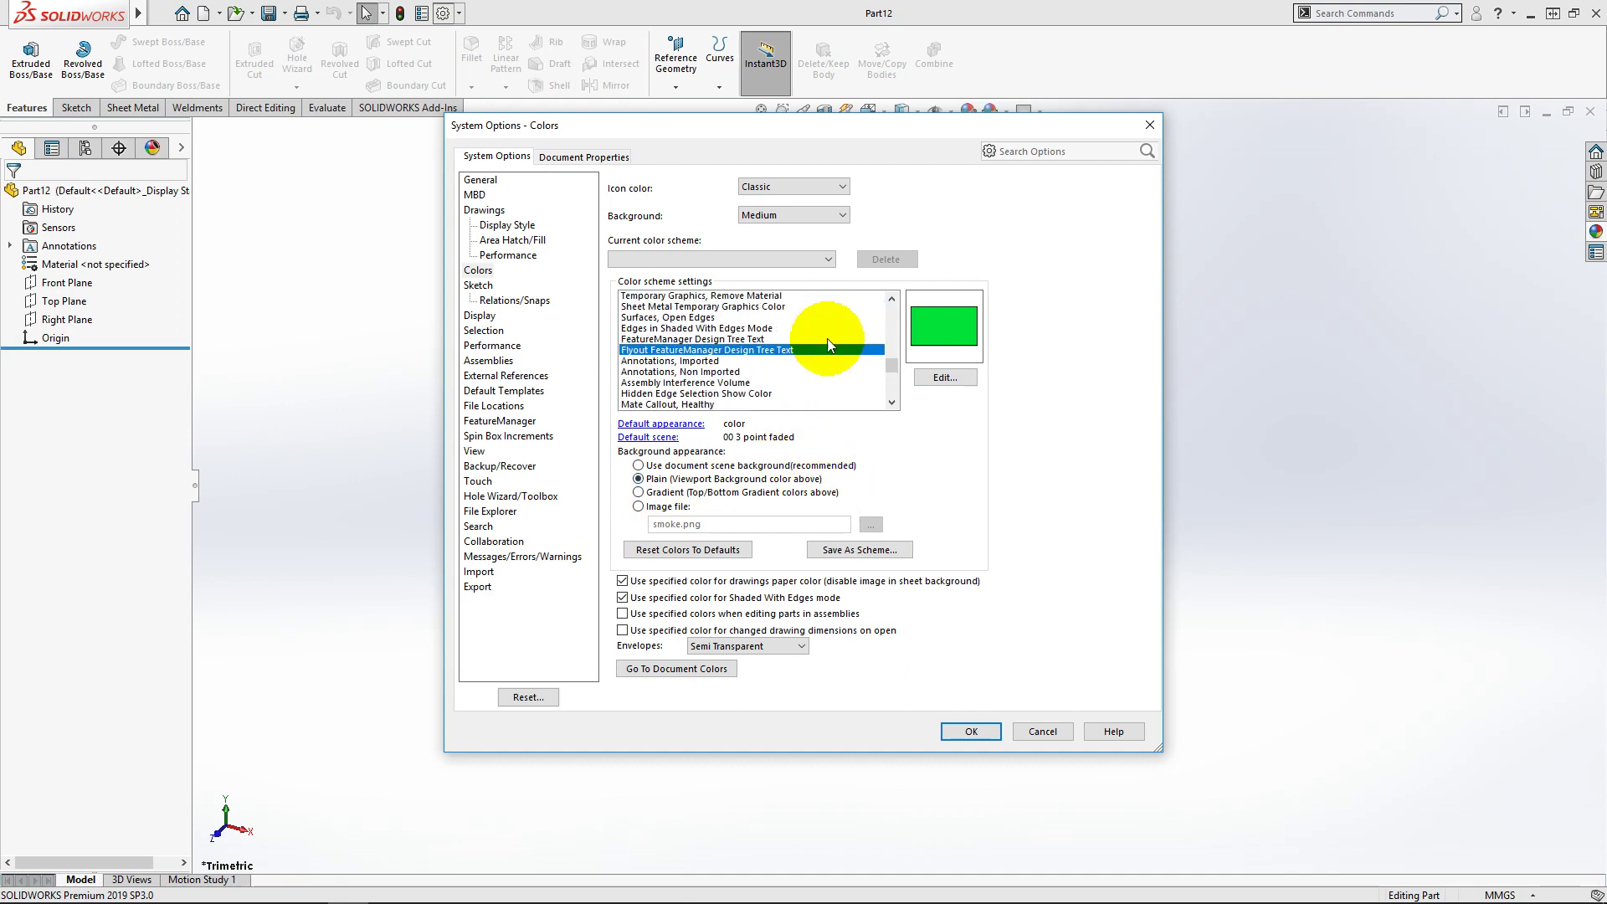
pyautogui.scroll(3, 827, 338)
pyautogui.scroll(3, 827, 338)
pyautogui.scroll(3, 827, 338)
pyautogui.scroll(2, 827, 339)
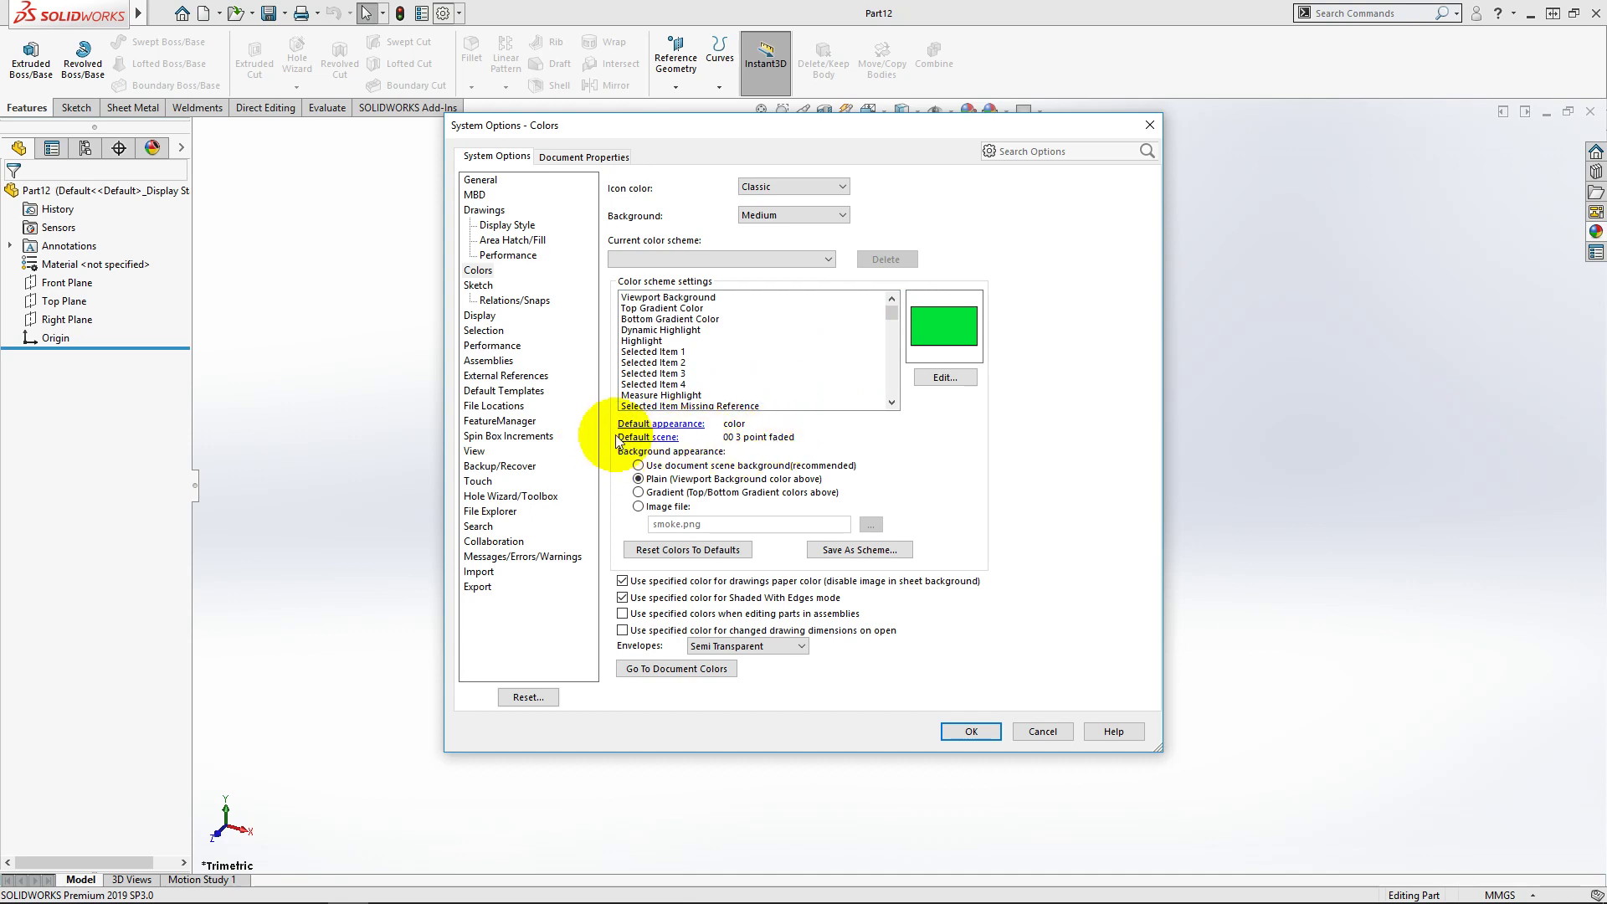
# Review the Sketch, Display, Selection, Performance, Assemblies, External References and FeatureManager pages, then apply with OK
pyautogui.click(485, 287)
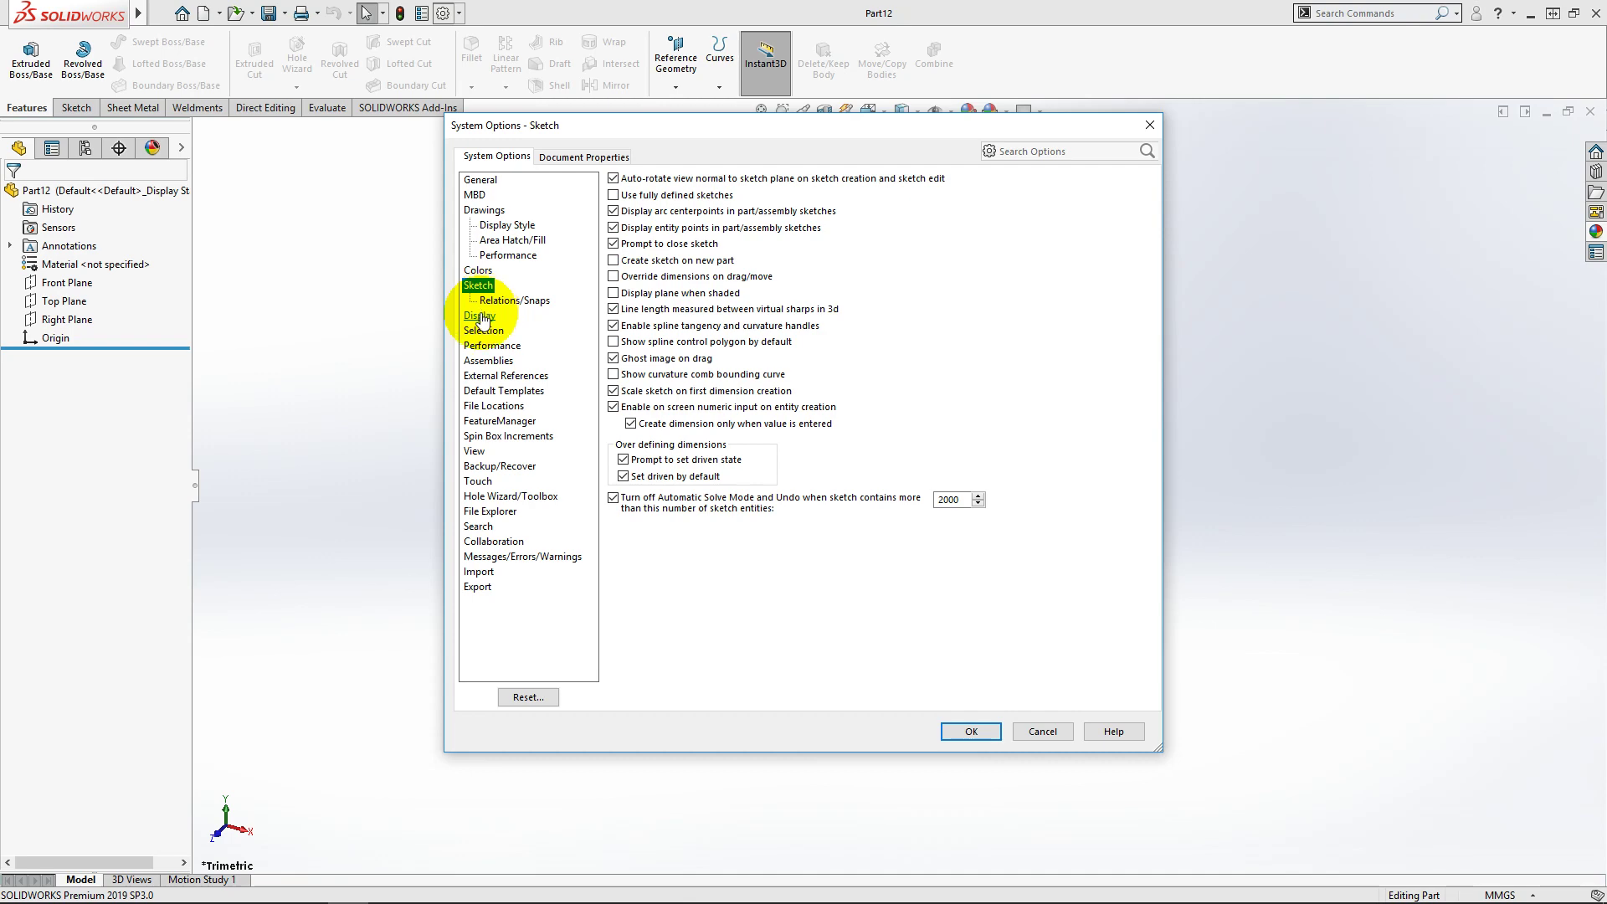
pyautogui.click(482, 317)
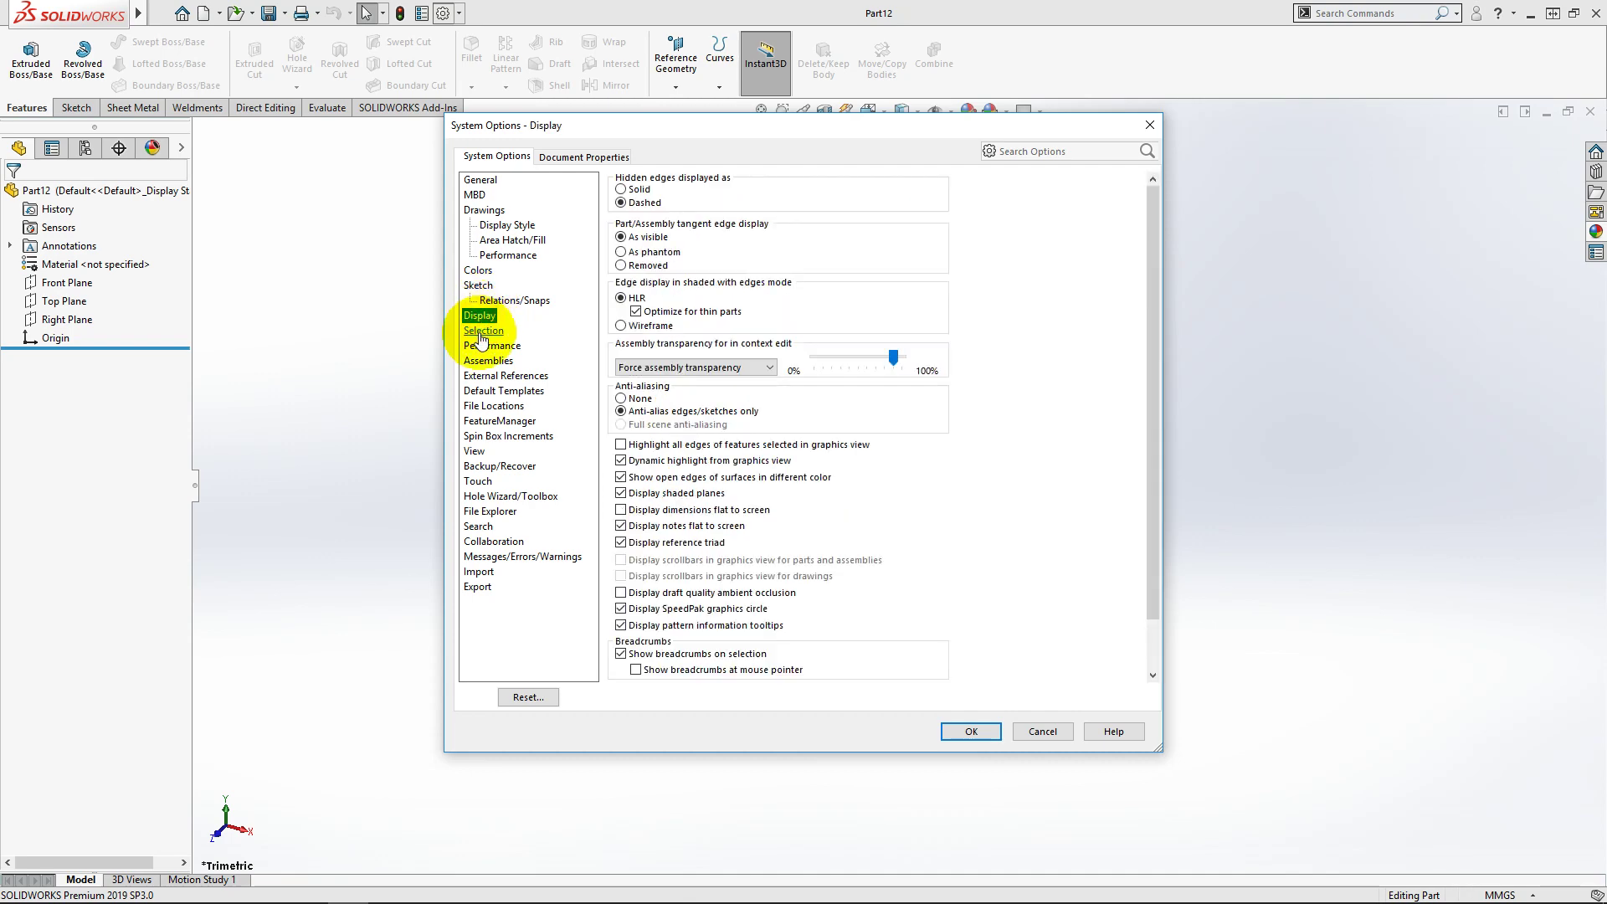
pyautogui.click(482, 331)
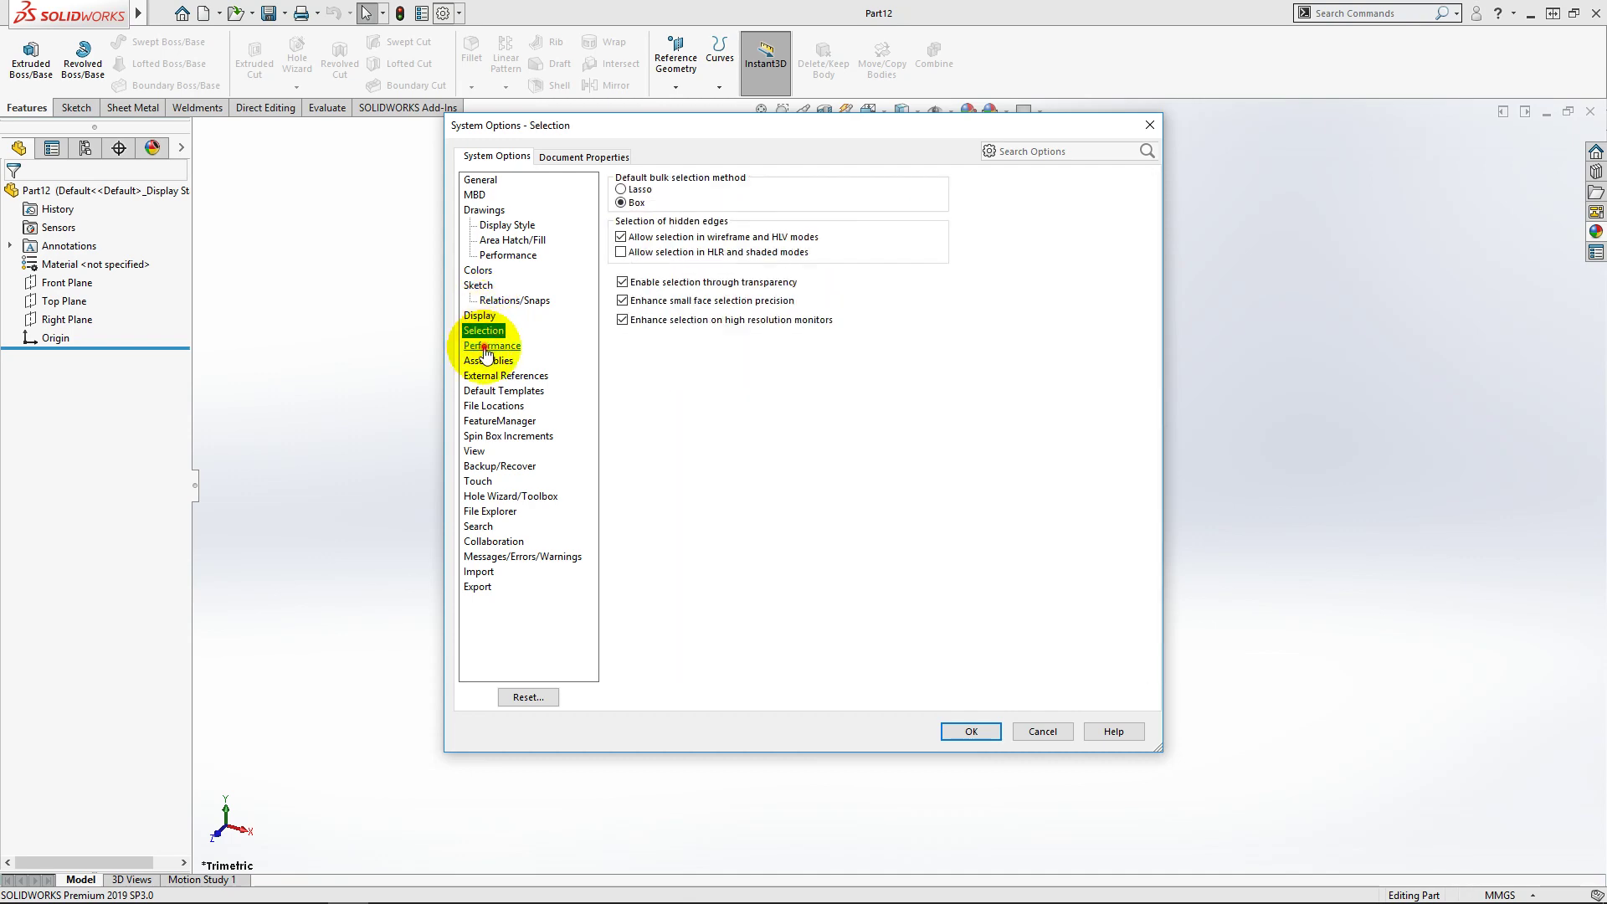
pyautogui.click(496, 346)
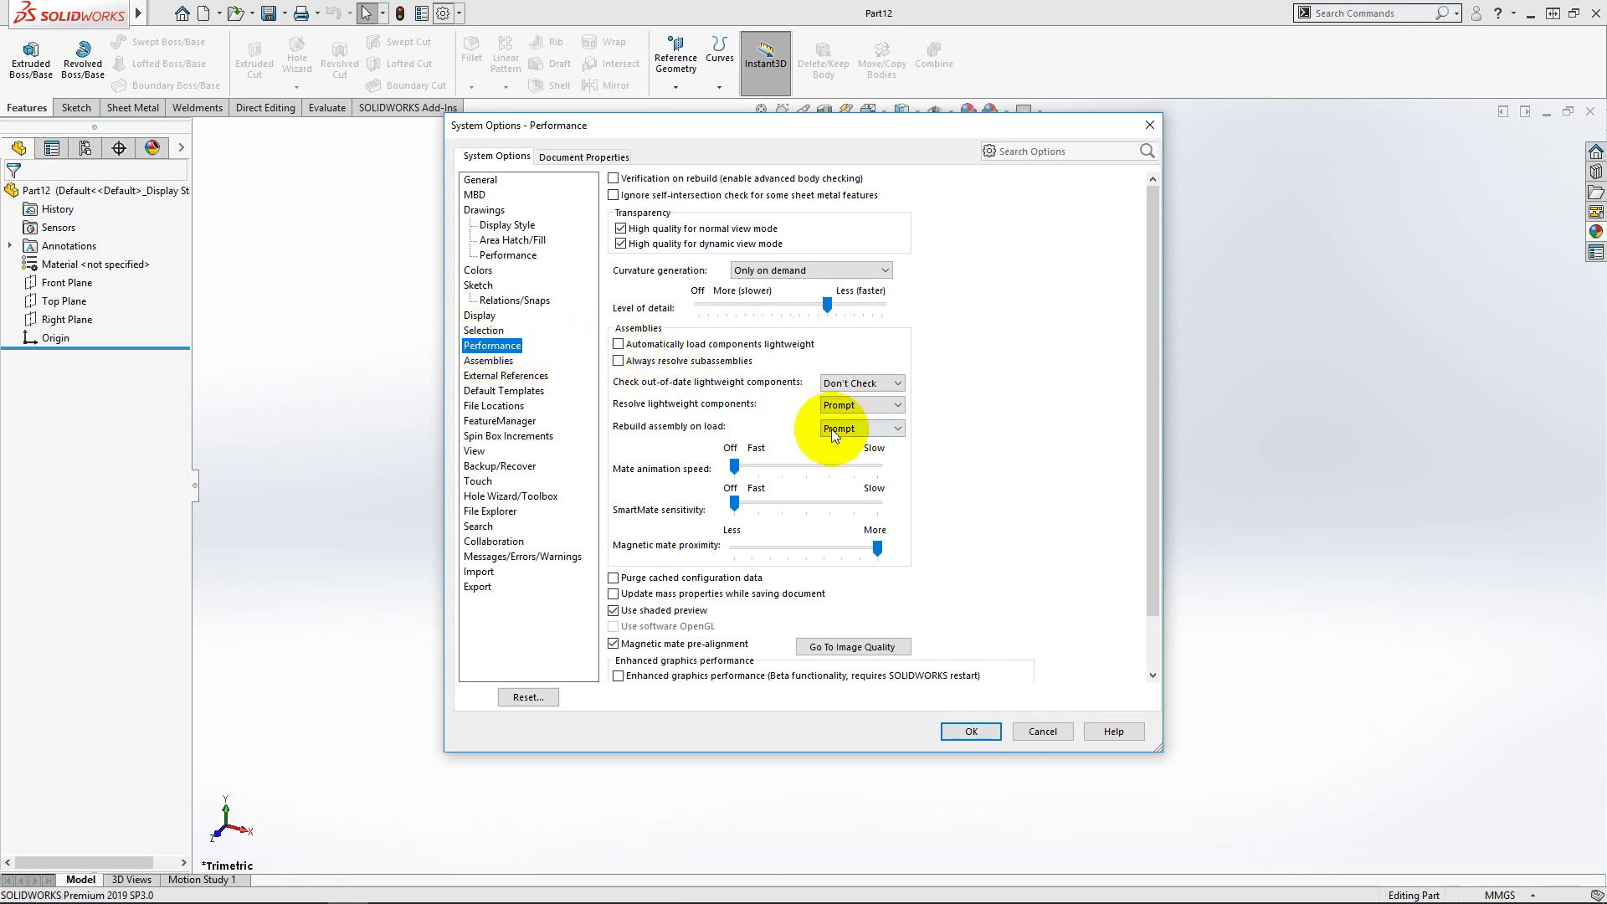
pyautogui.click(488, 361)
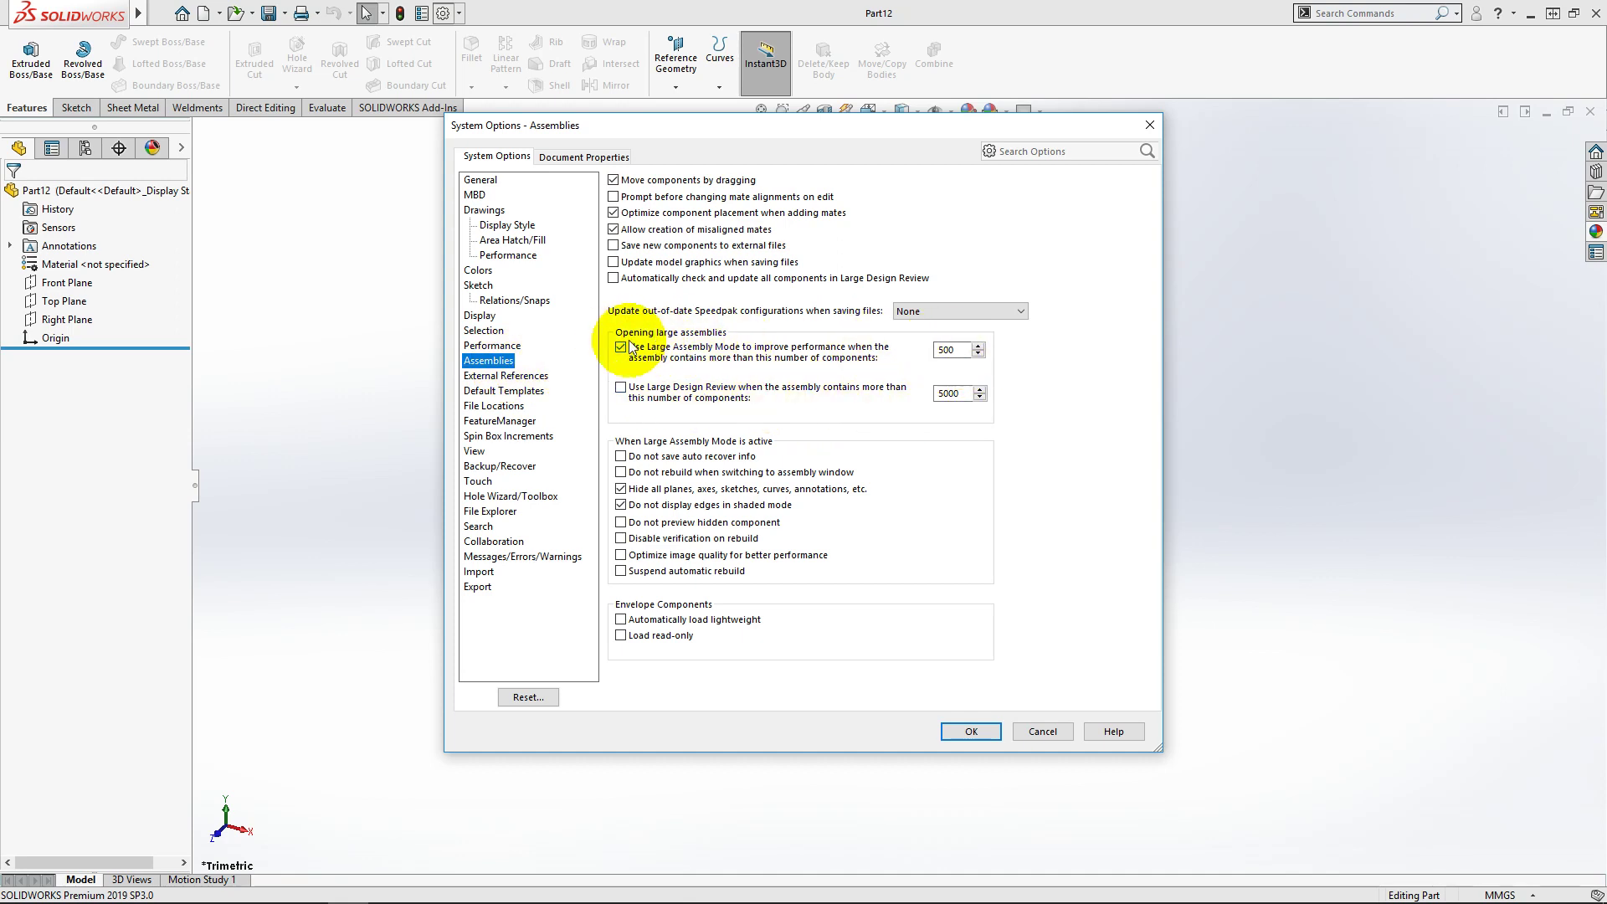
pyautogui.click(508, 377)
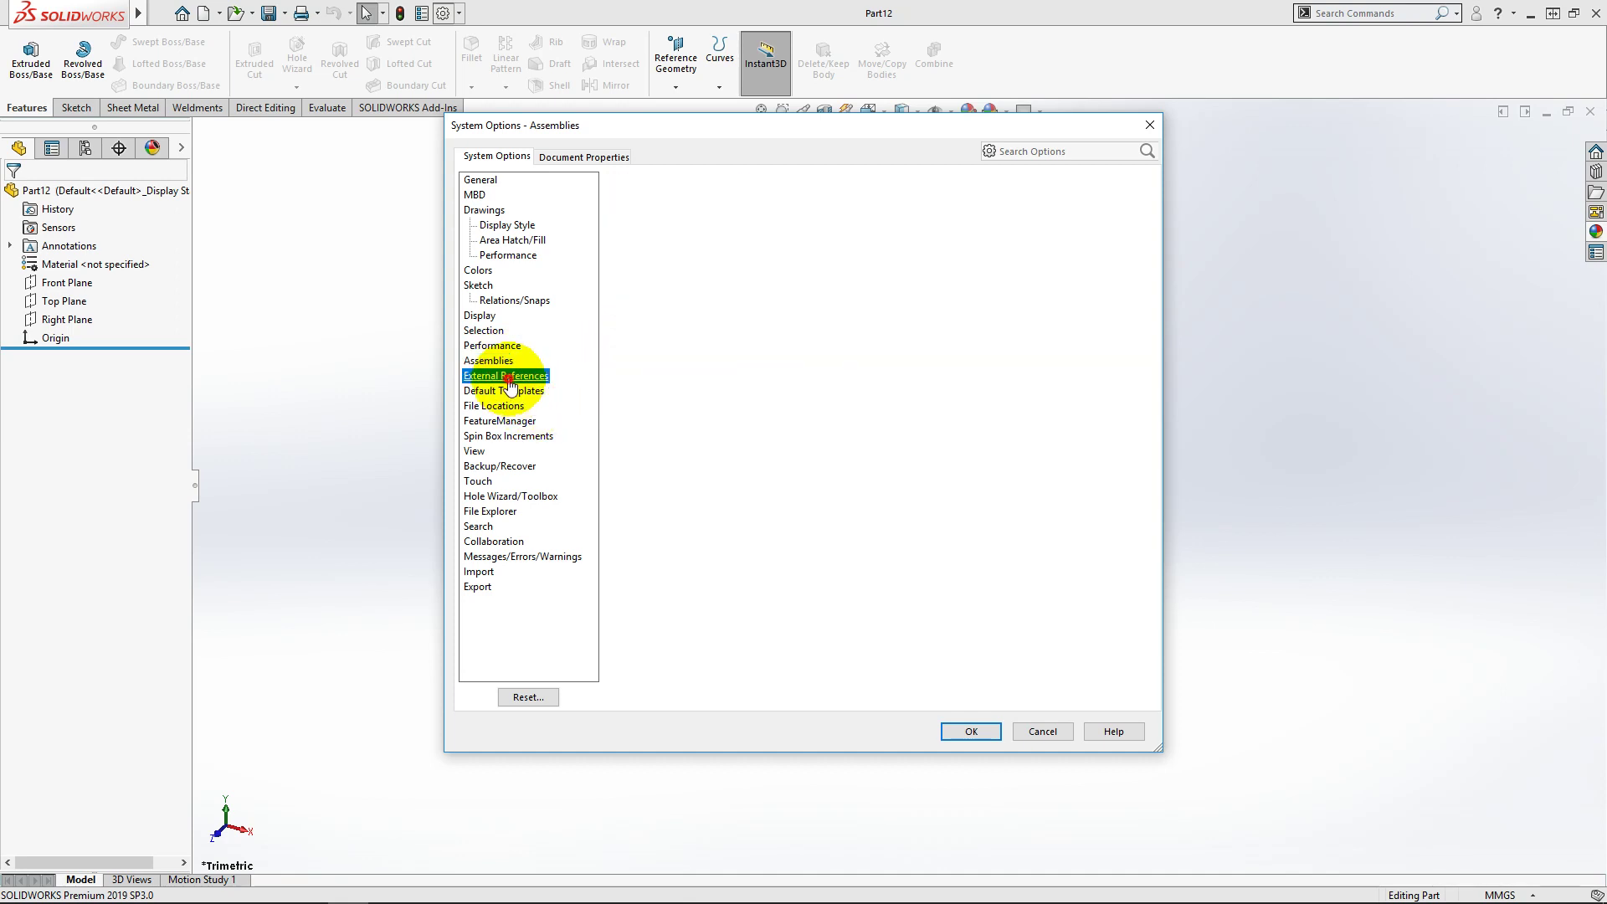
pyautogui.click(495, 422)
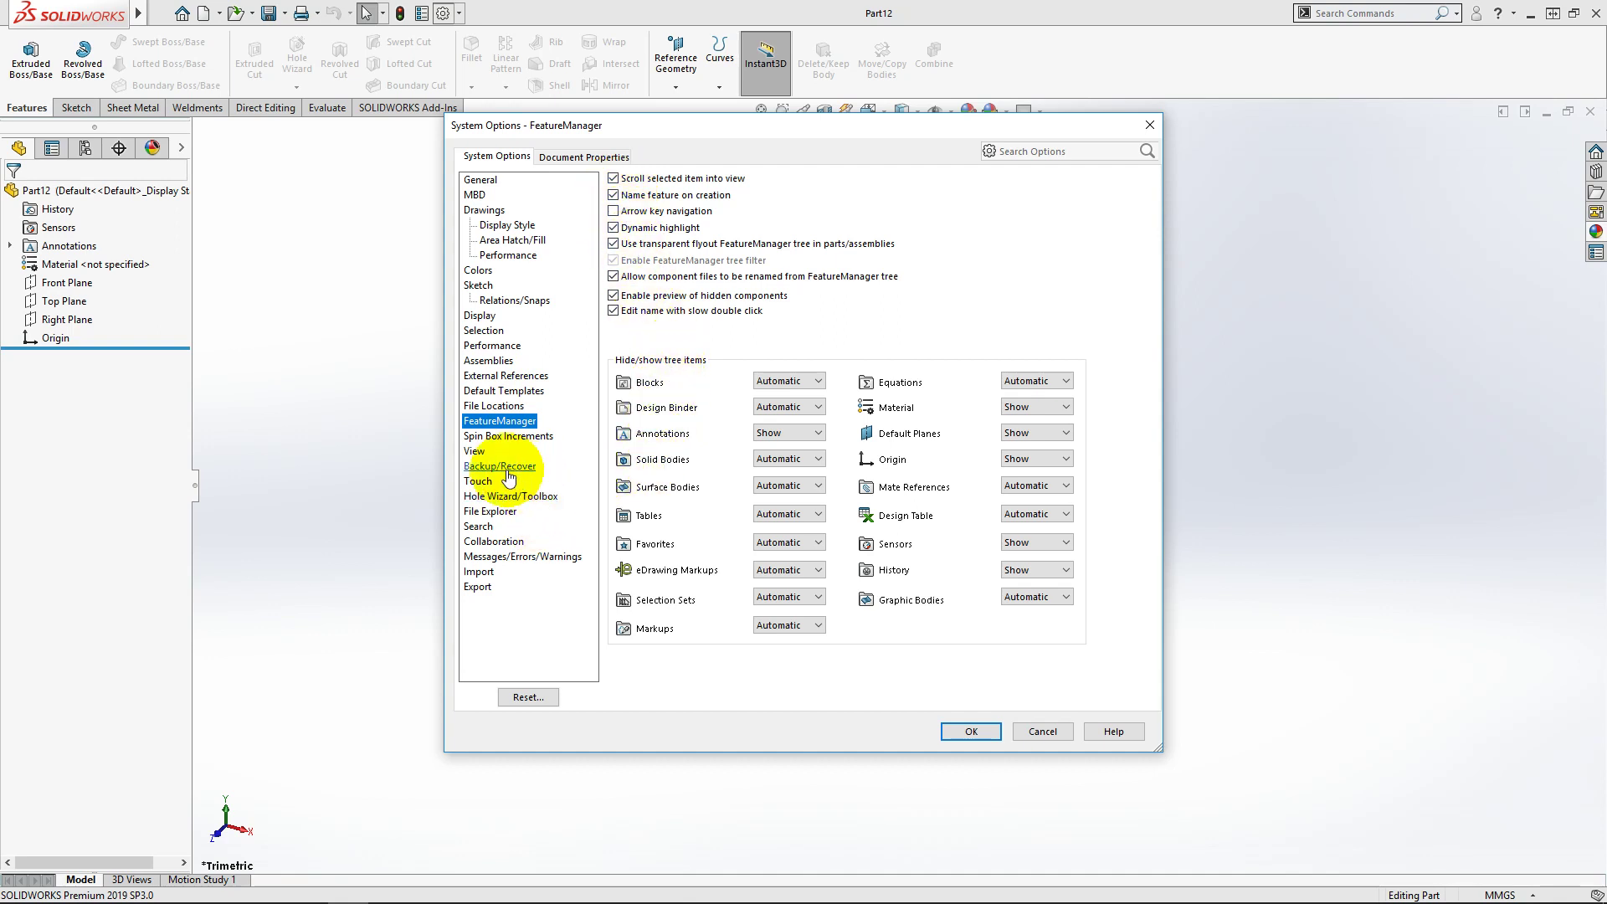
pyautogui.click(972, 731)
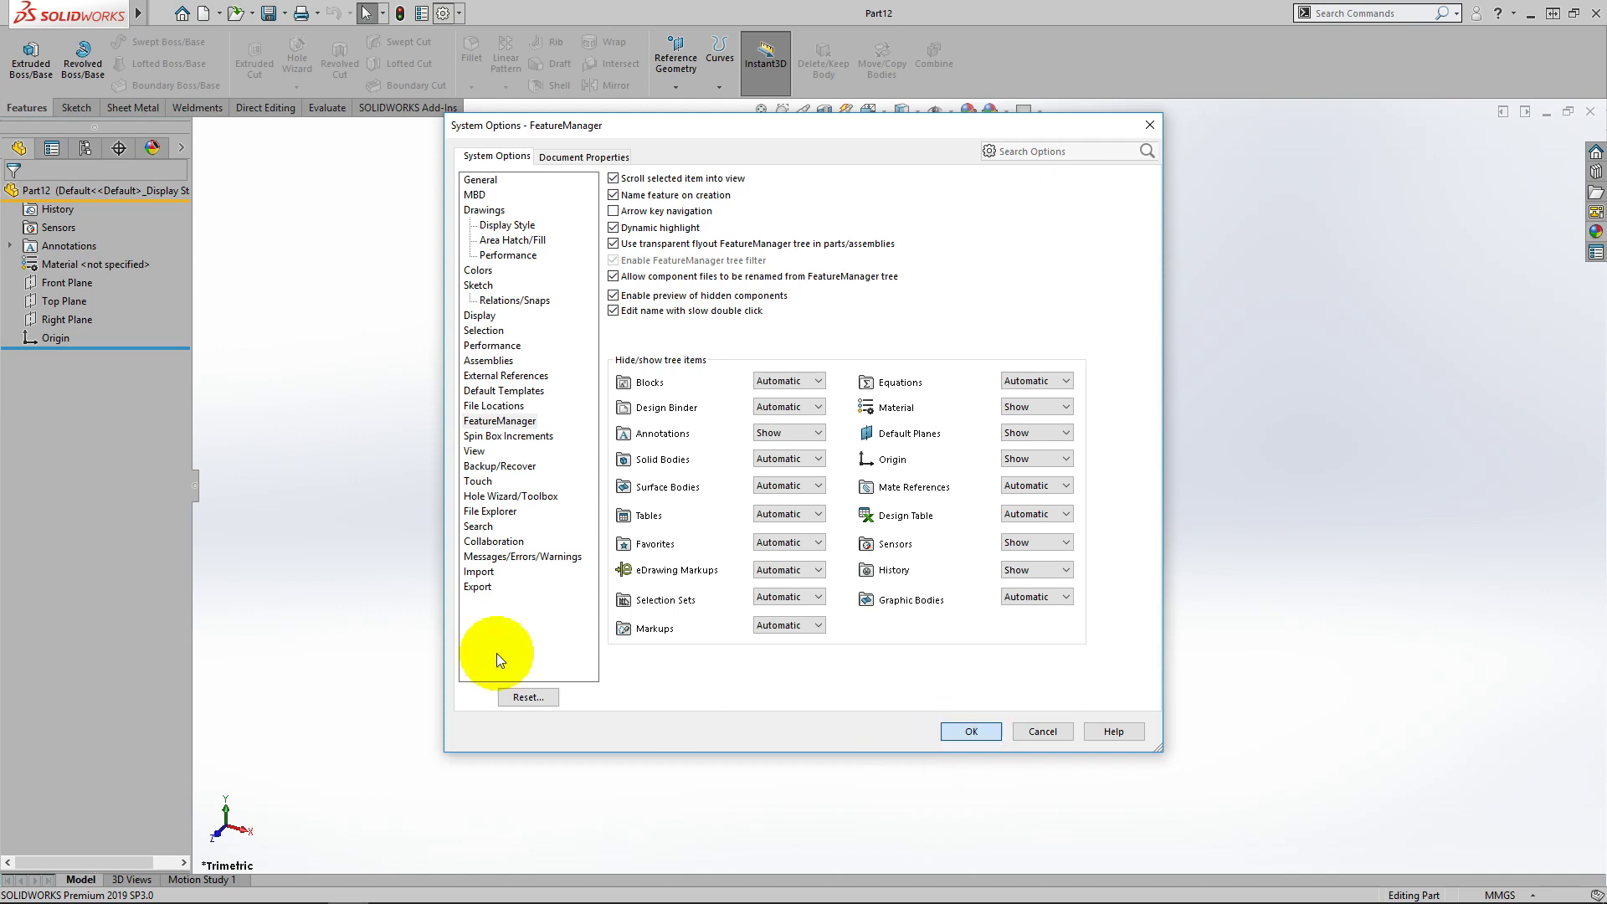
pyautogui.click(971, 728)
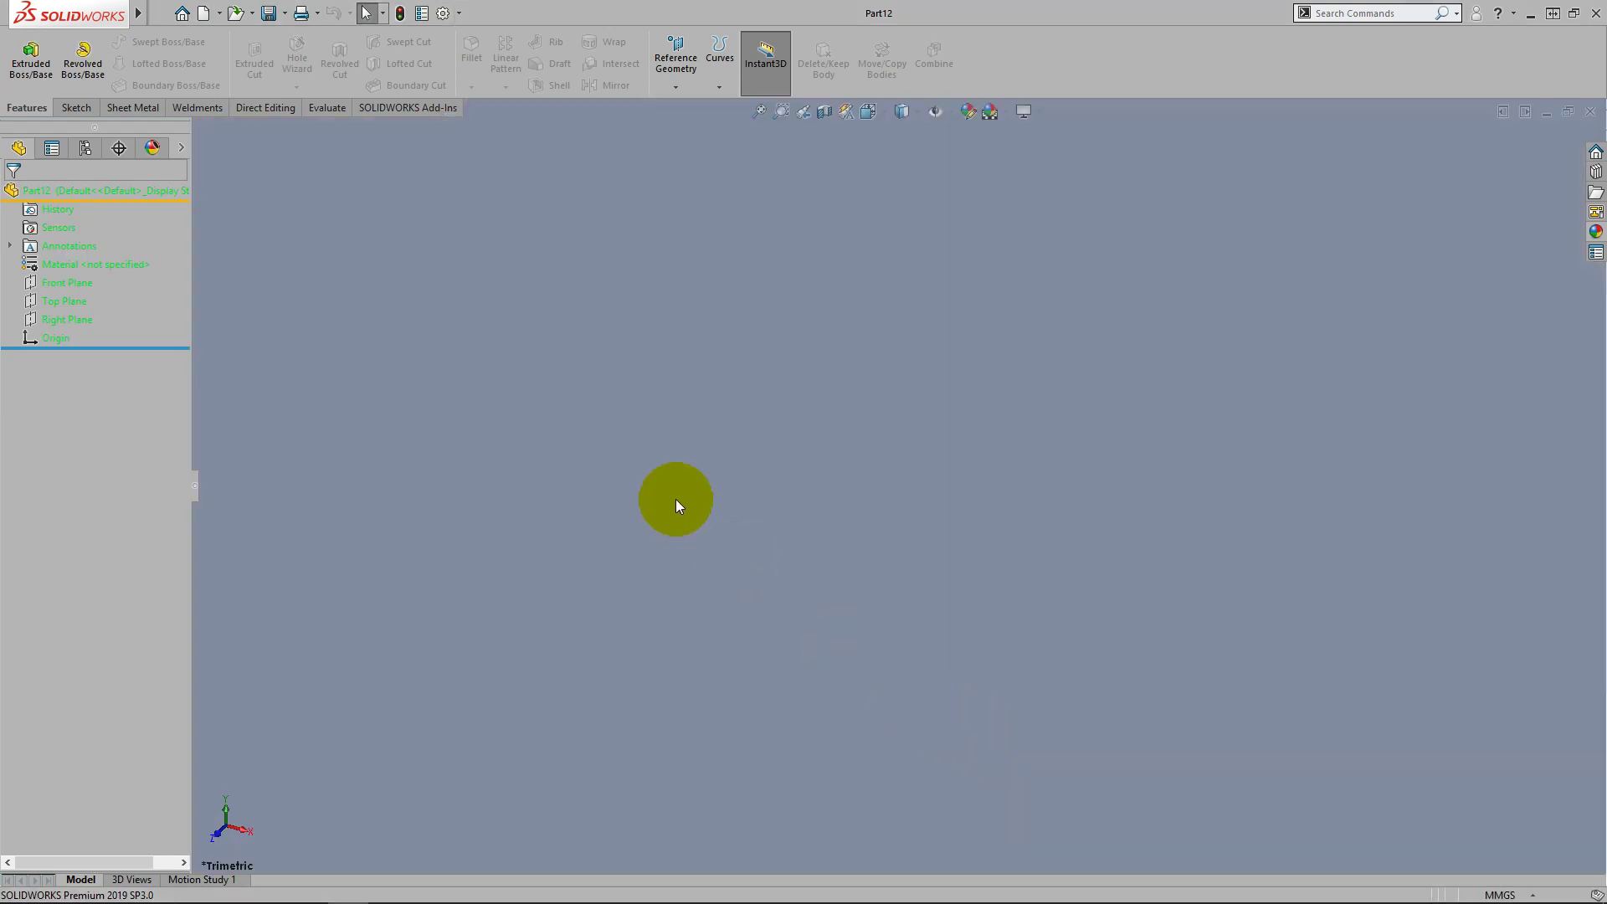
# Set the interface Background to Dark in the Colors options and close them
pyautogui.click(442, 13)
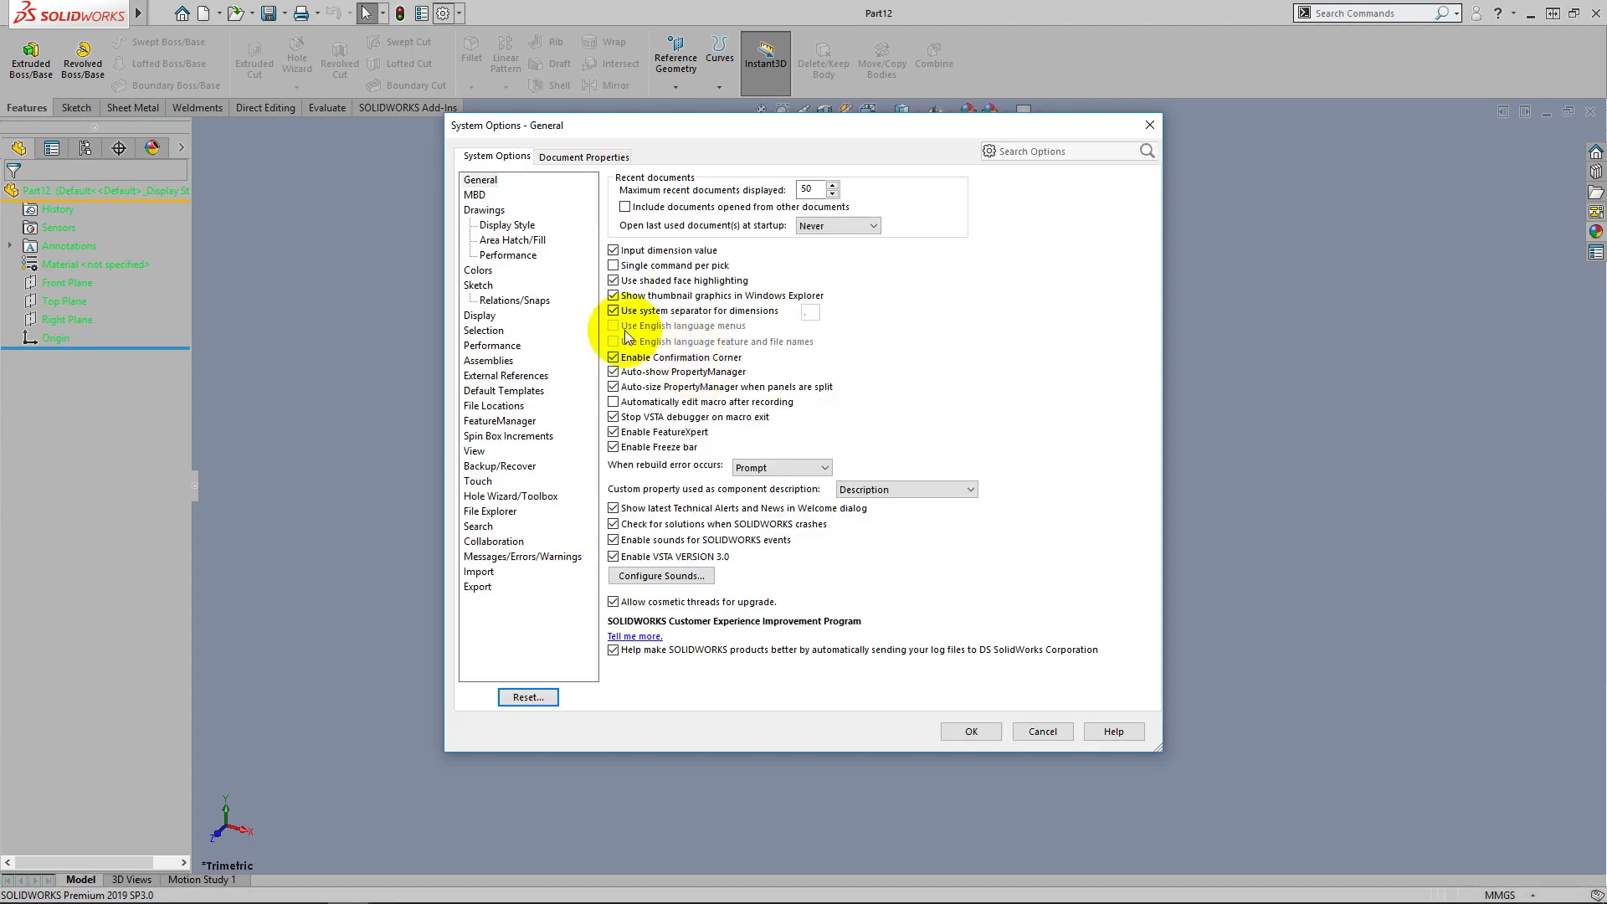
pyautogui.click(480, 273)
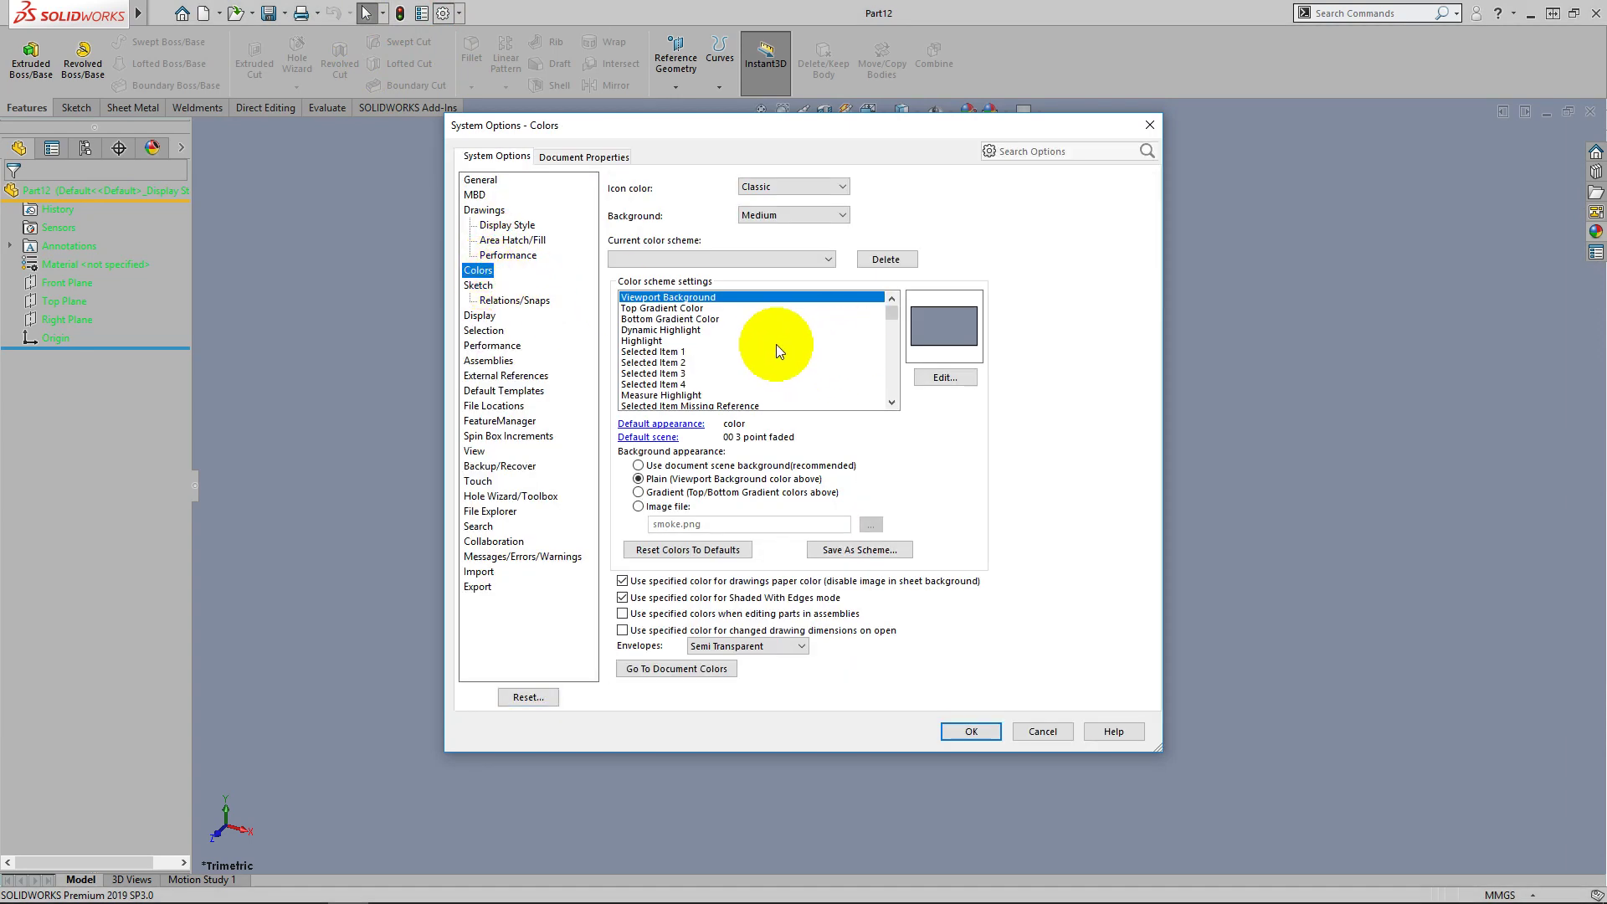
pyautogui.click(783, 216)
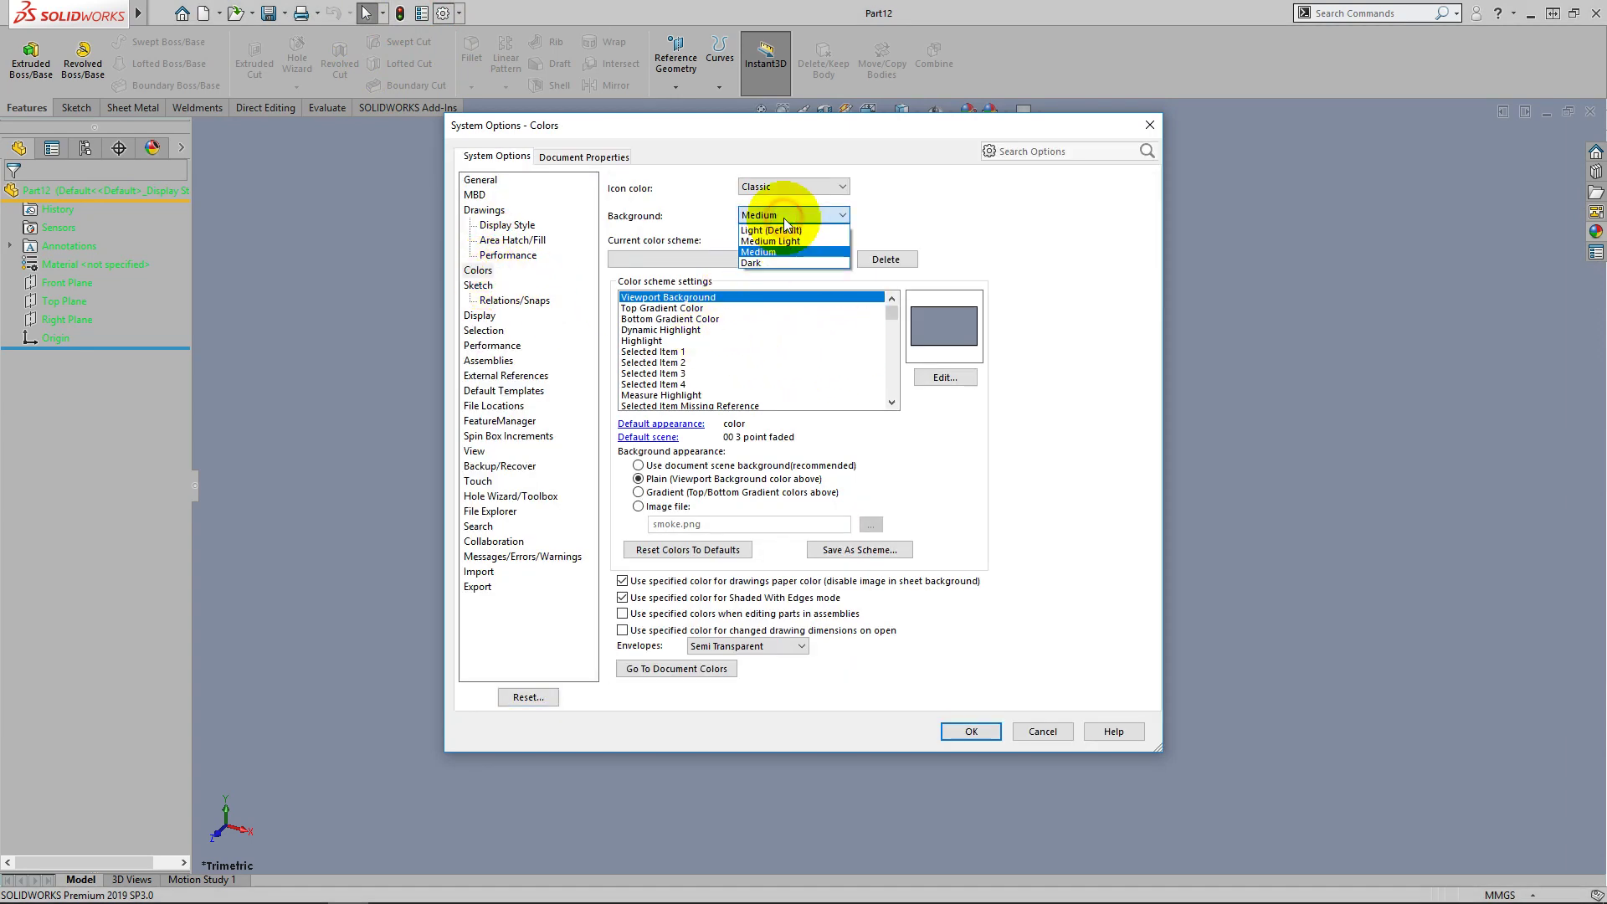
pyautogui.click(766, 263)
pyautogui.click(971, 730)
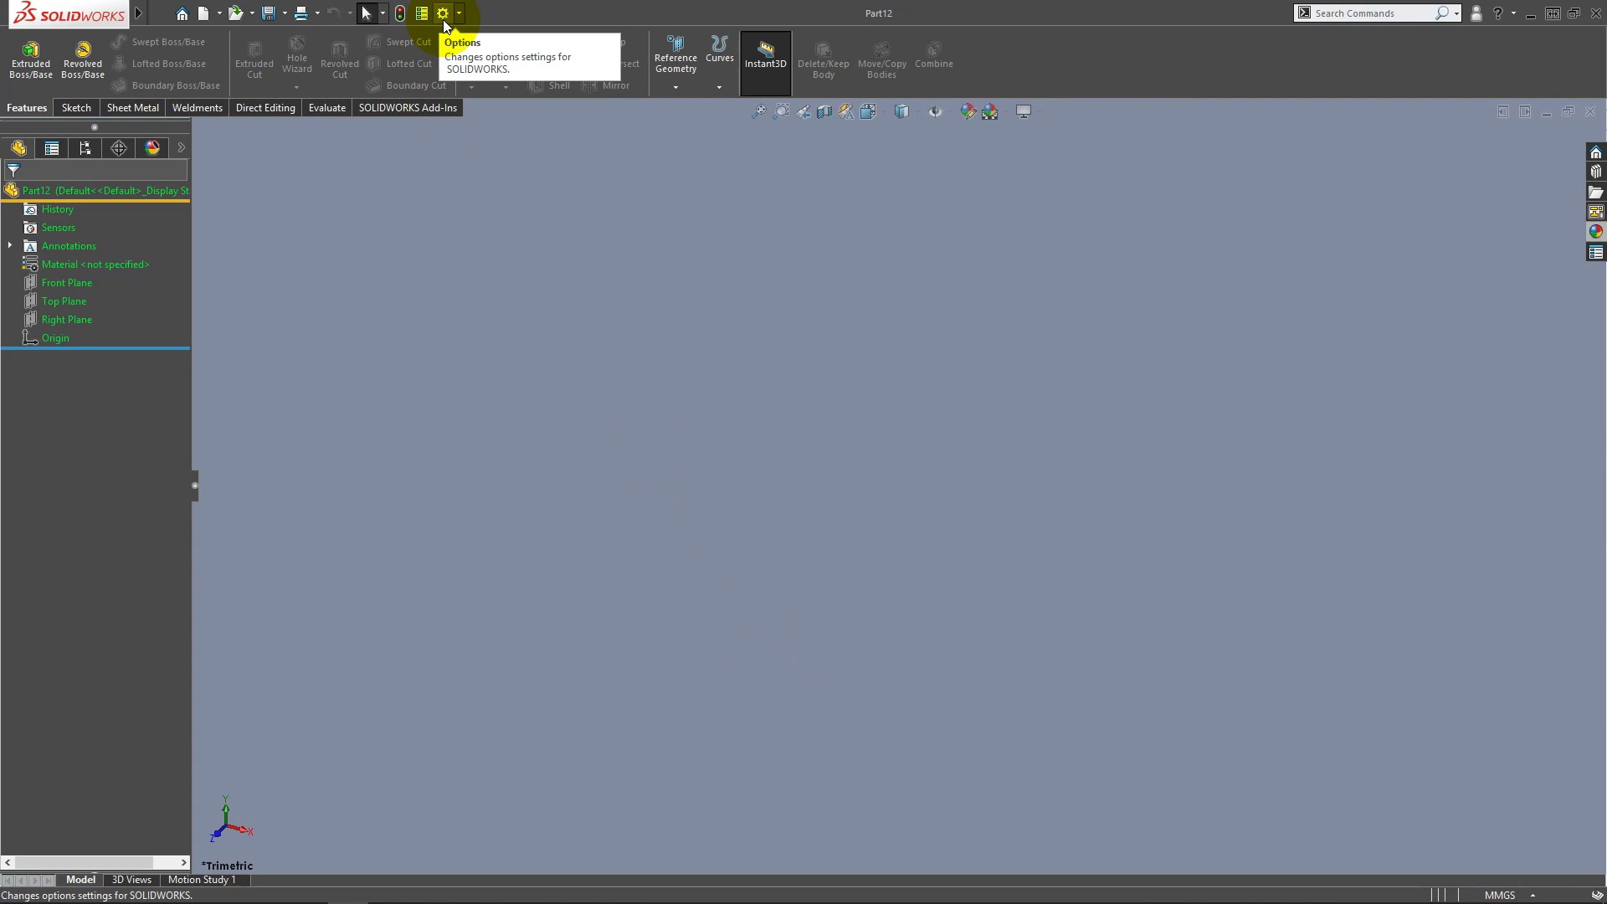
# Glance at the Sheet Metal and Sketch tabs and File Properties, then reopen System Options
pyautogui.click(132, 107)
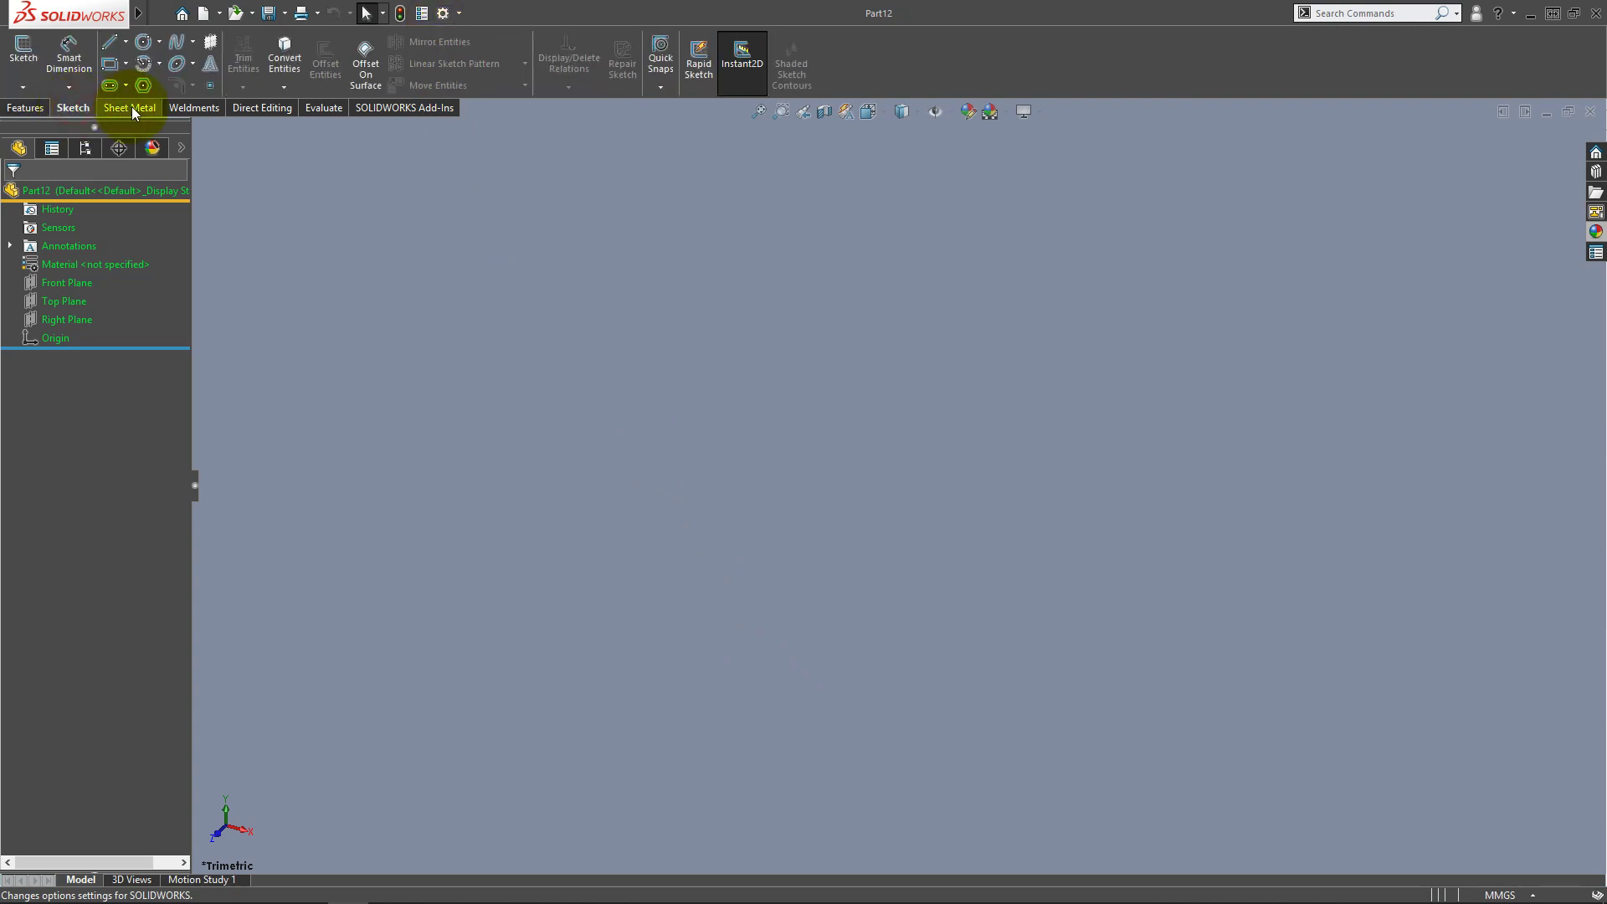
pyautogui.click(38, 111)
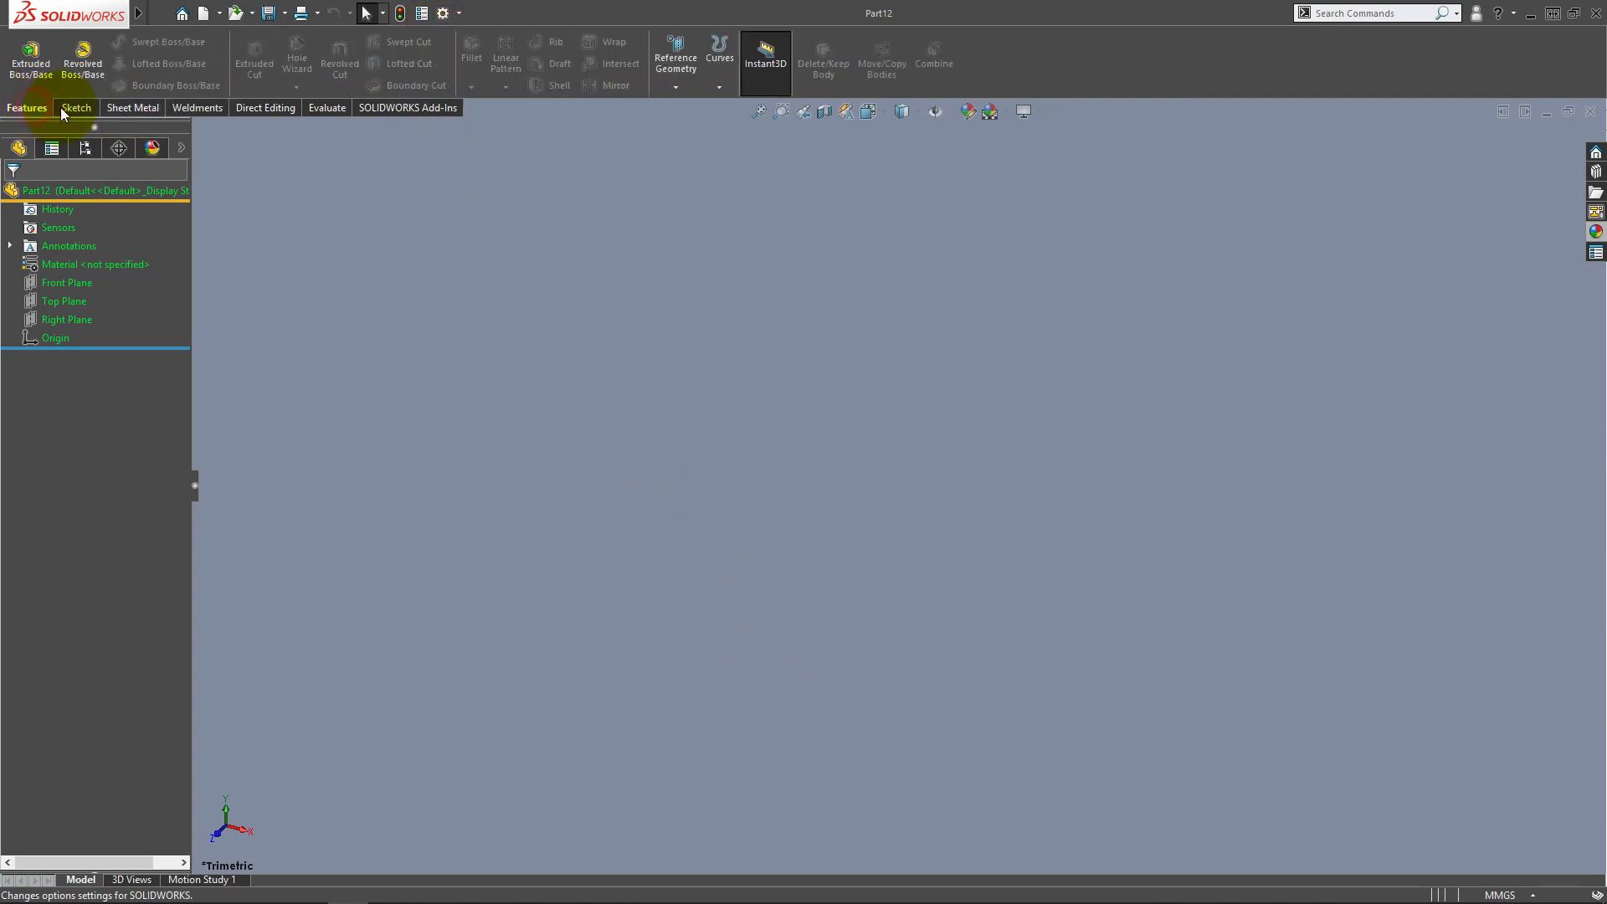
pyautogui.click(423, 14)
pyautogui.click(1091, 276)
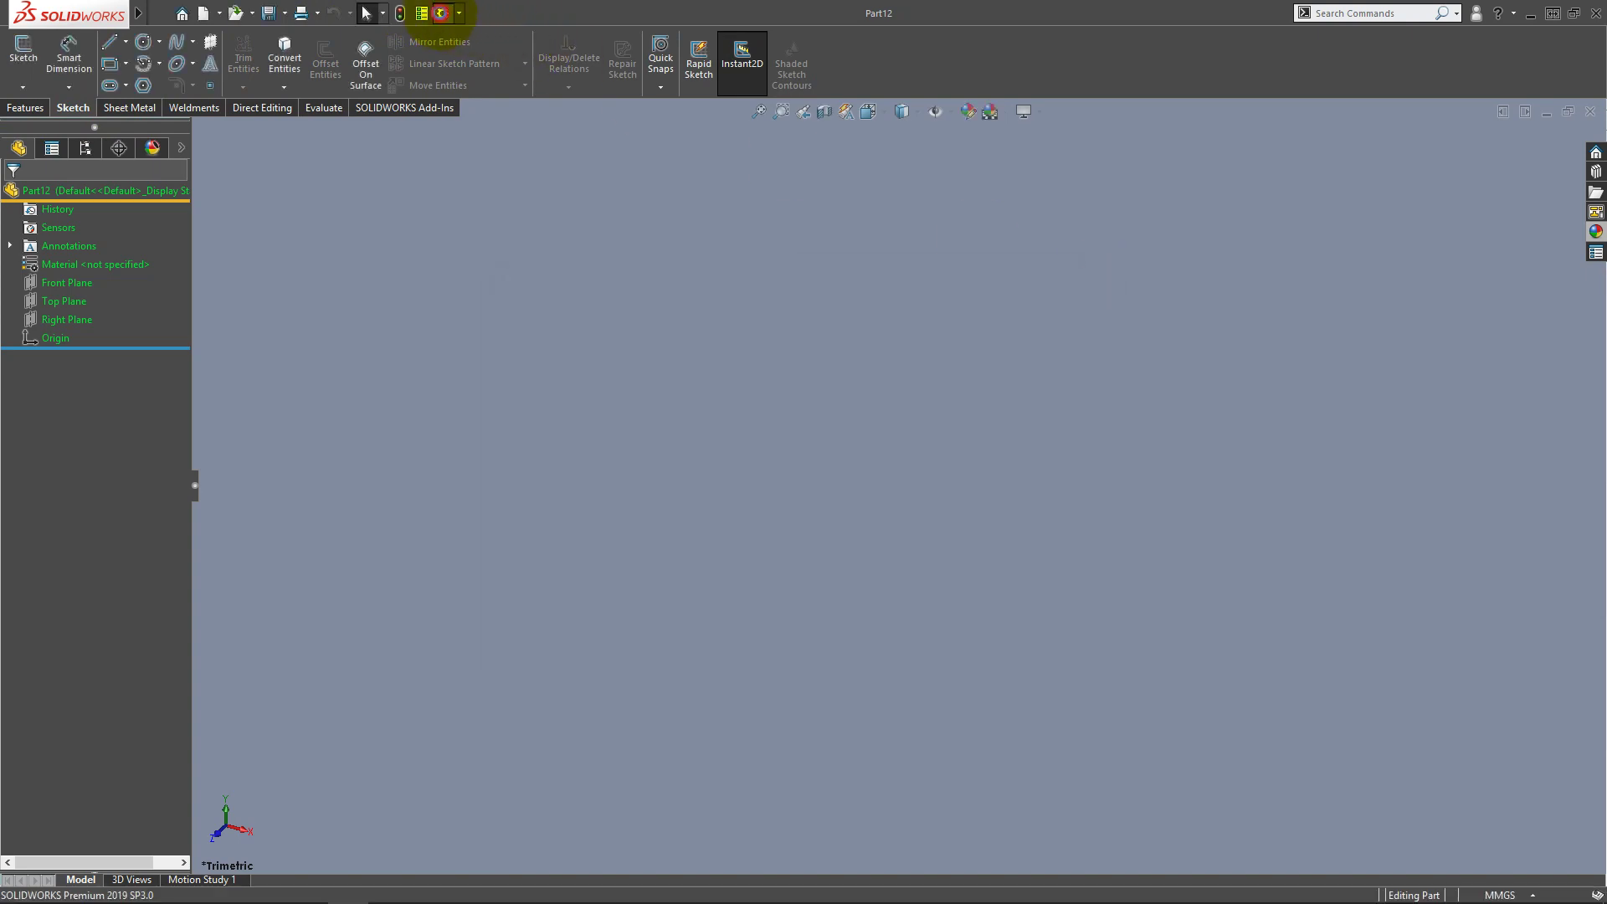
pyautogui.click(441, 14)
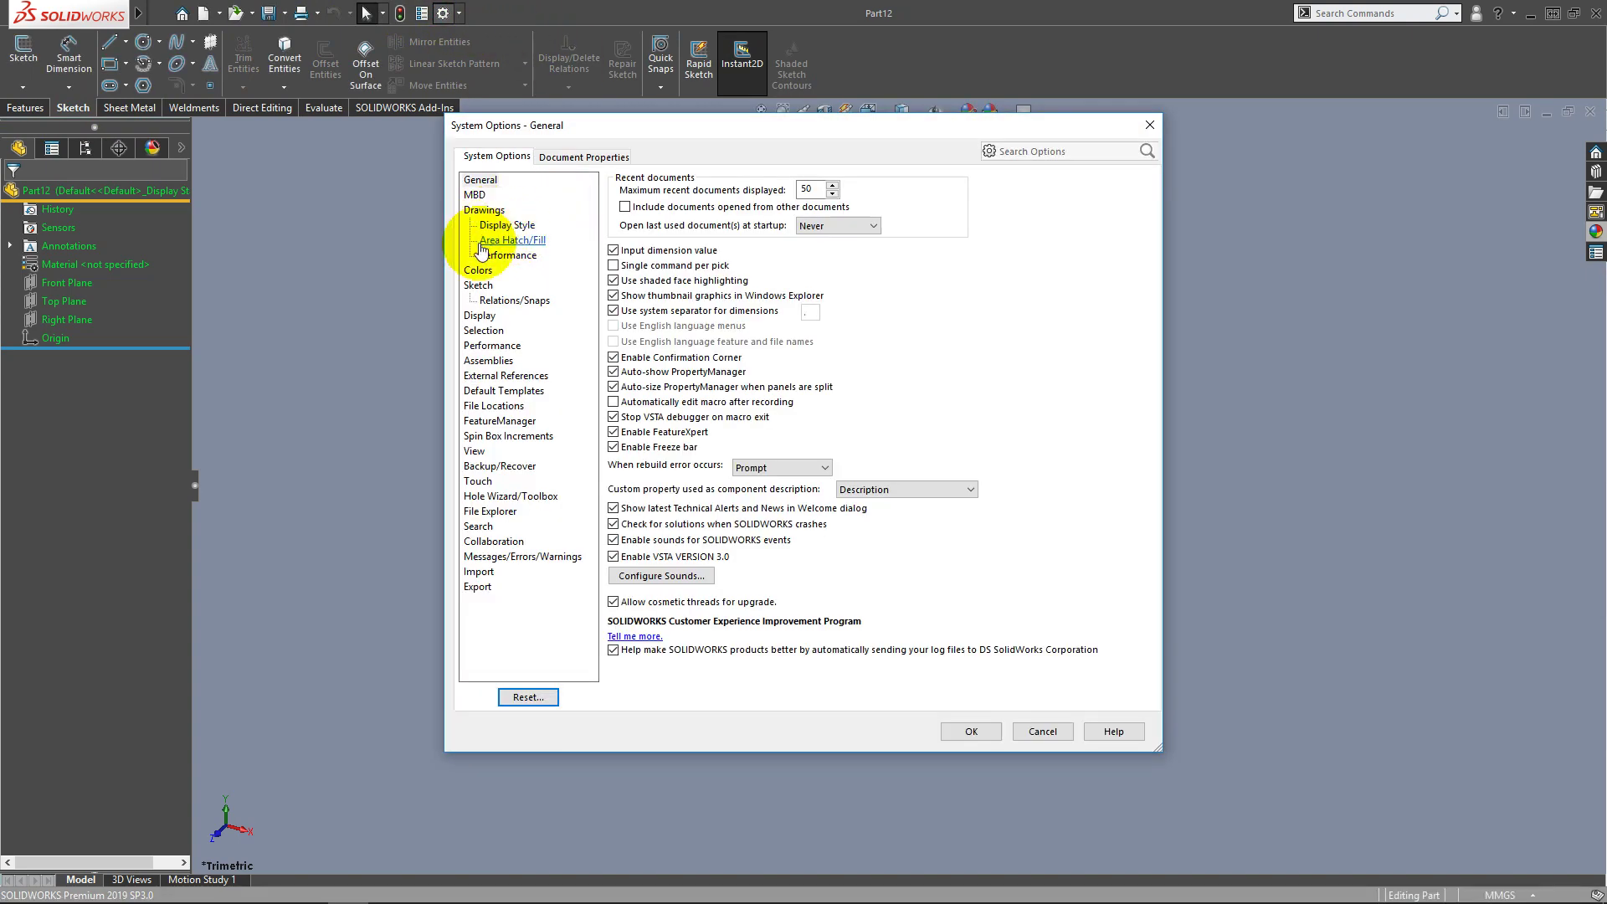
# Start the viewport background from black, raise it to dark grey RGB 78, 78, 78, and close options
pyautogui.click(478, 269)
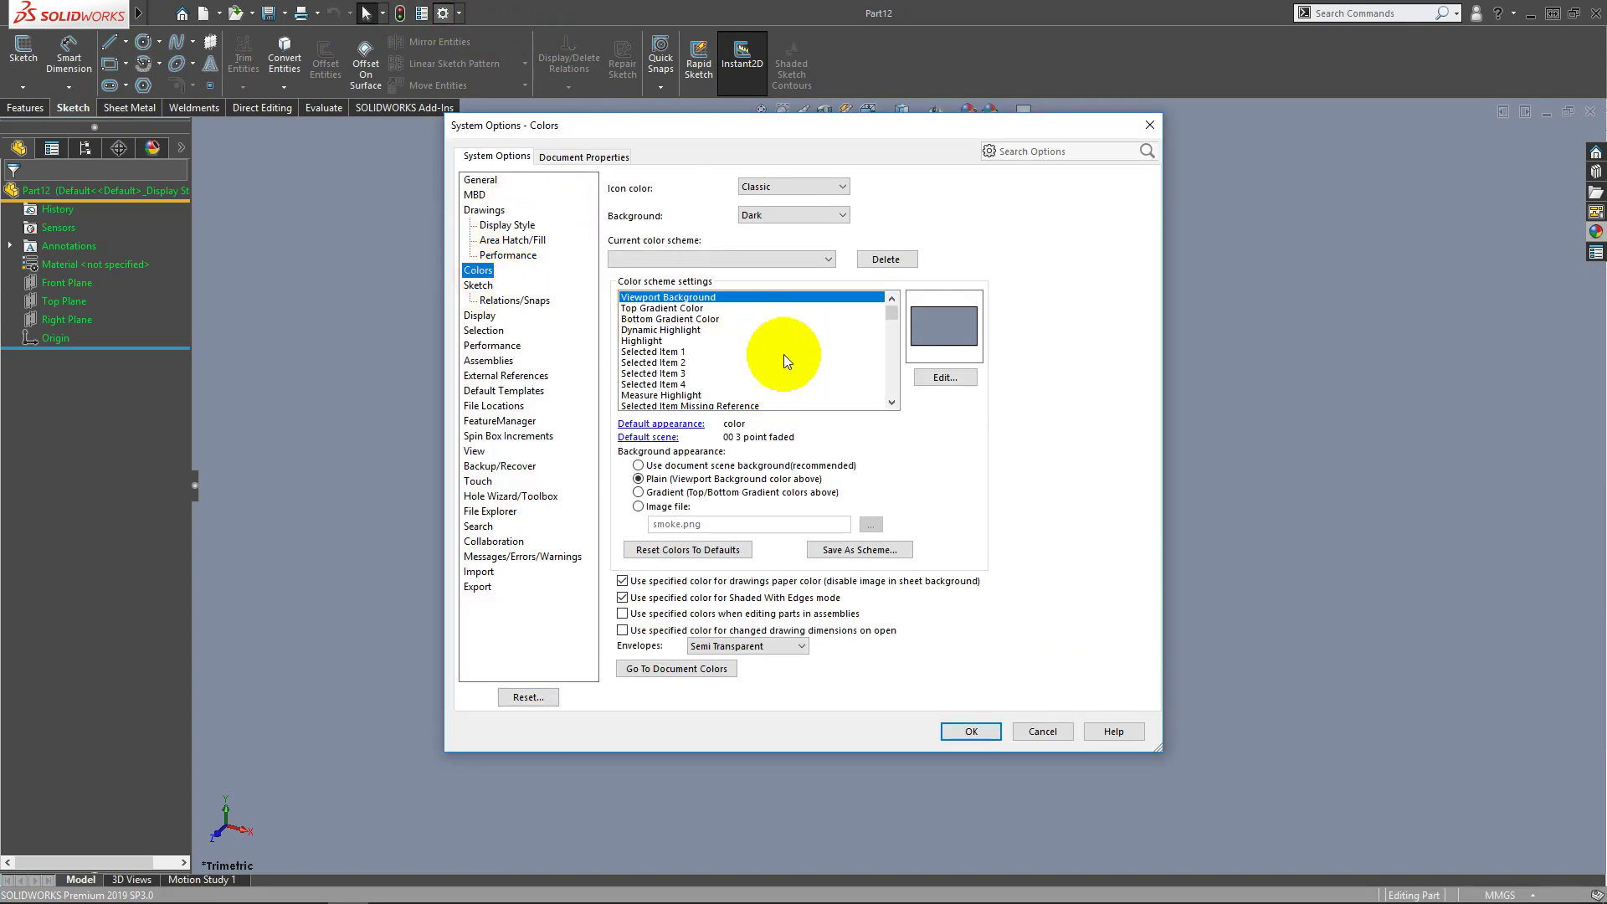
pyautogui.click(943, 376)
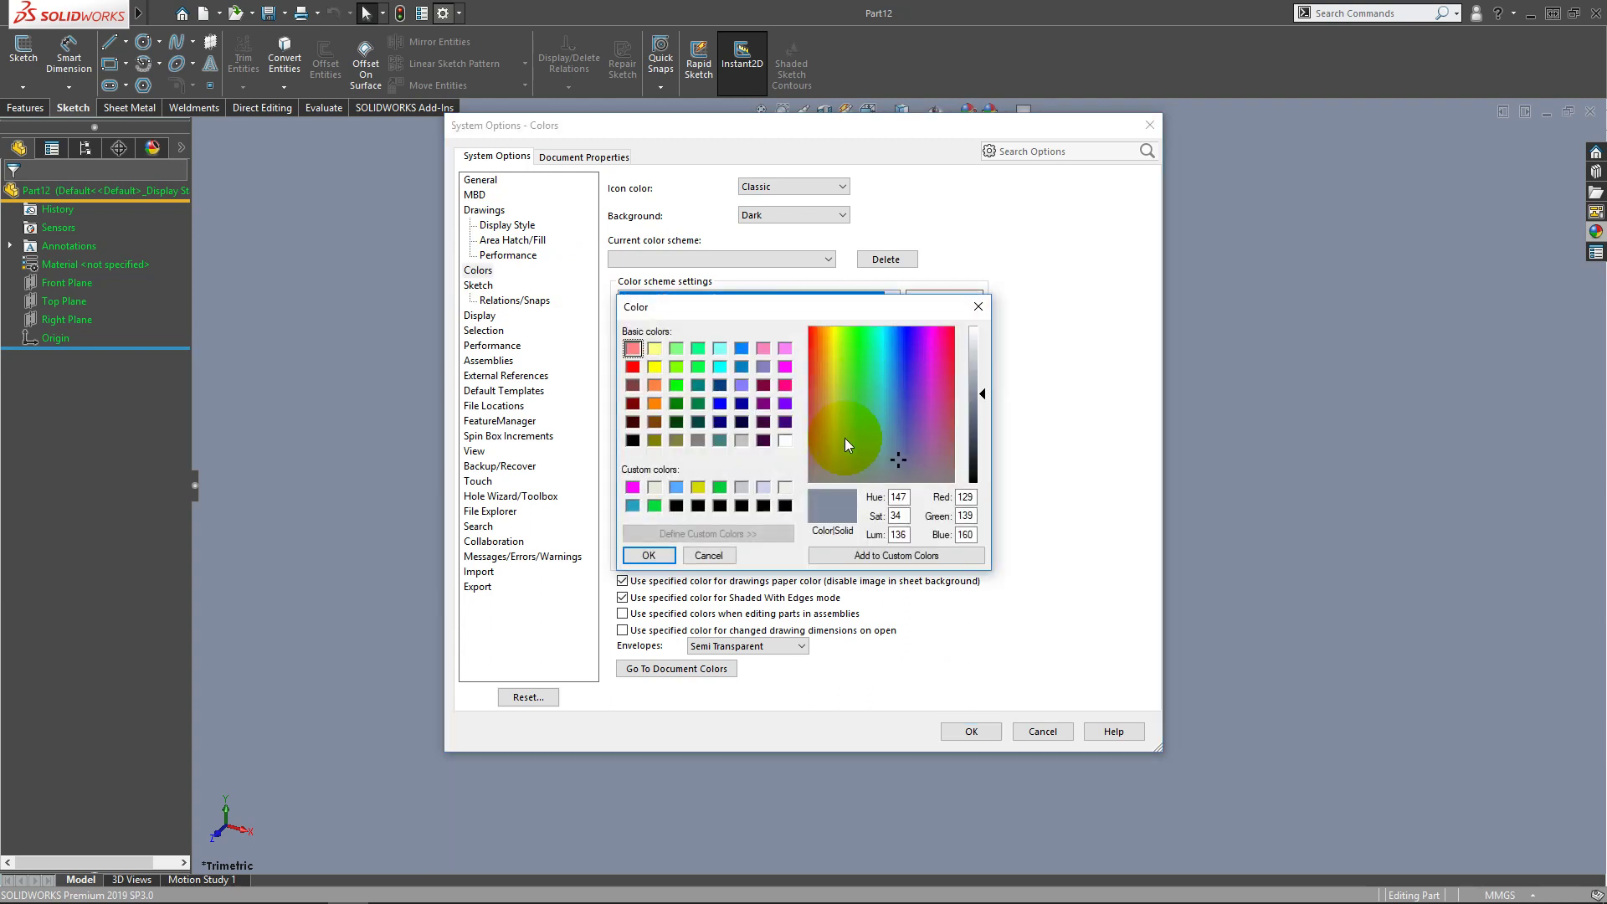
pyautogui.click(632, 440)
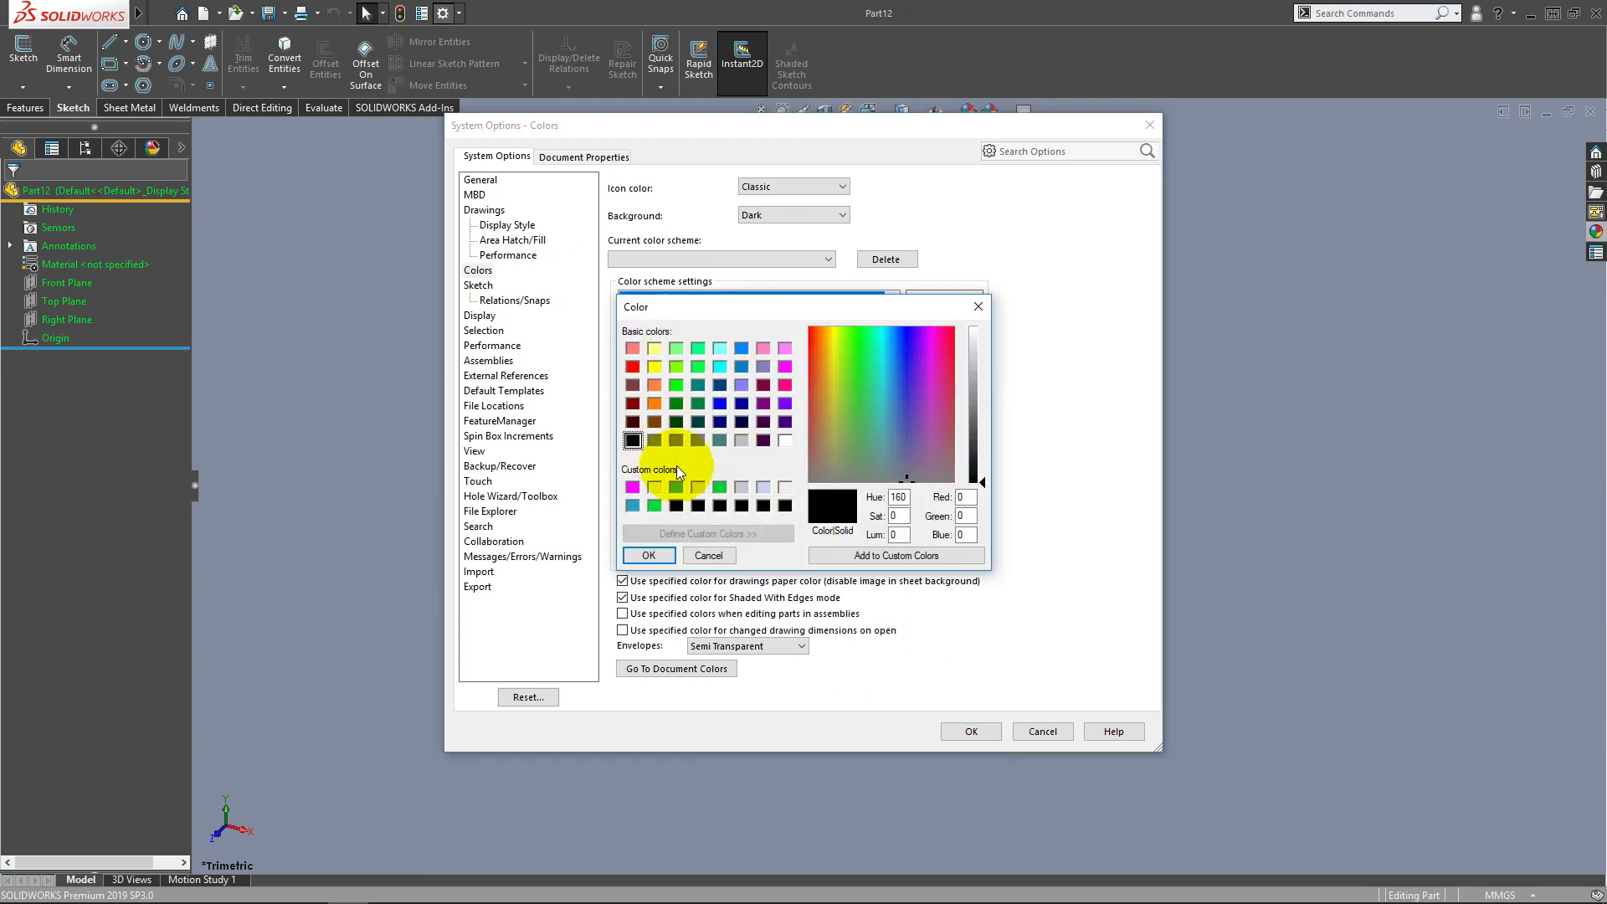
pyautogui.click(983, 478)
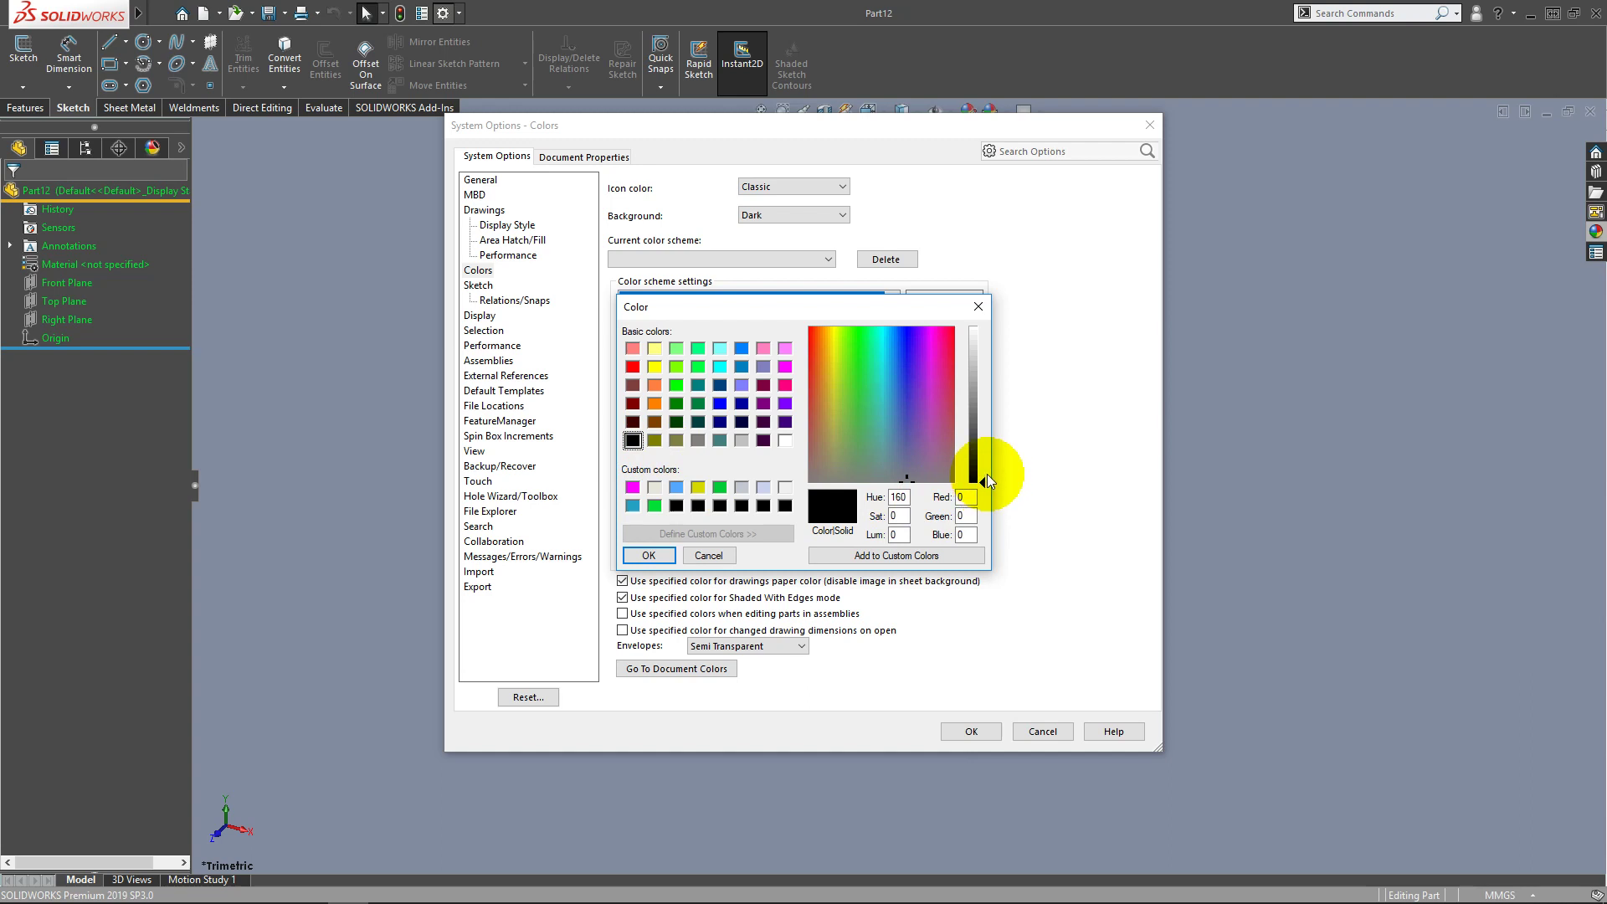
pyautogui.moveTo(983, 488); pyautogui.dragTo(981, 432)
pyautogui.click(657, 555)
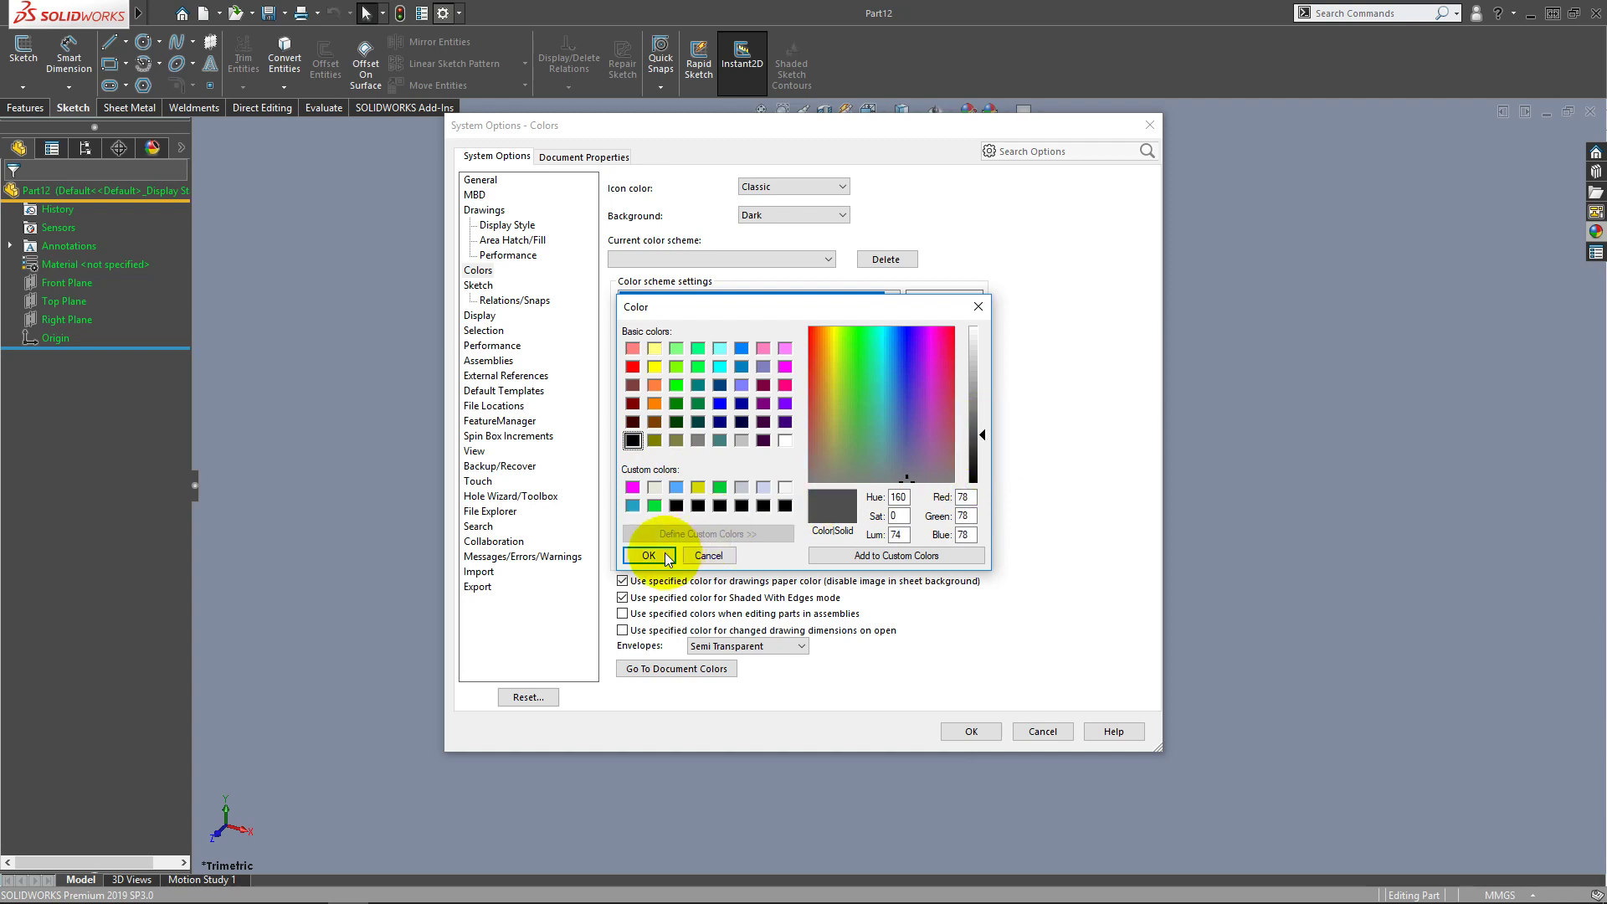
pyautogui.click(964, 731)
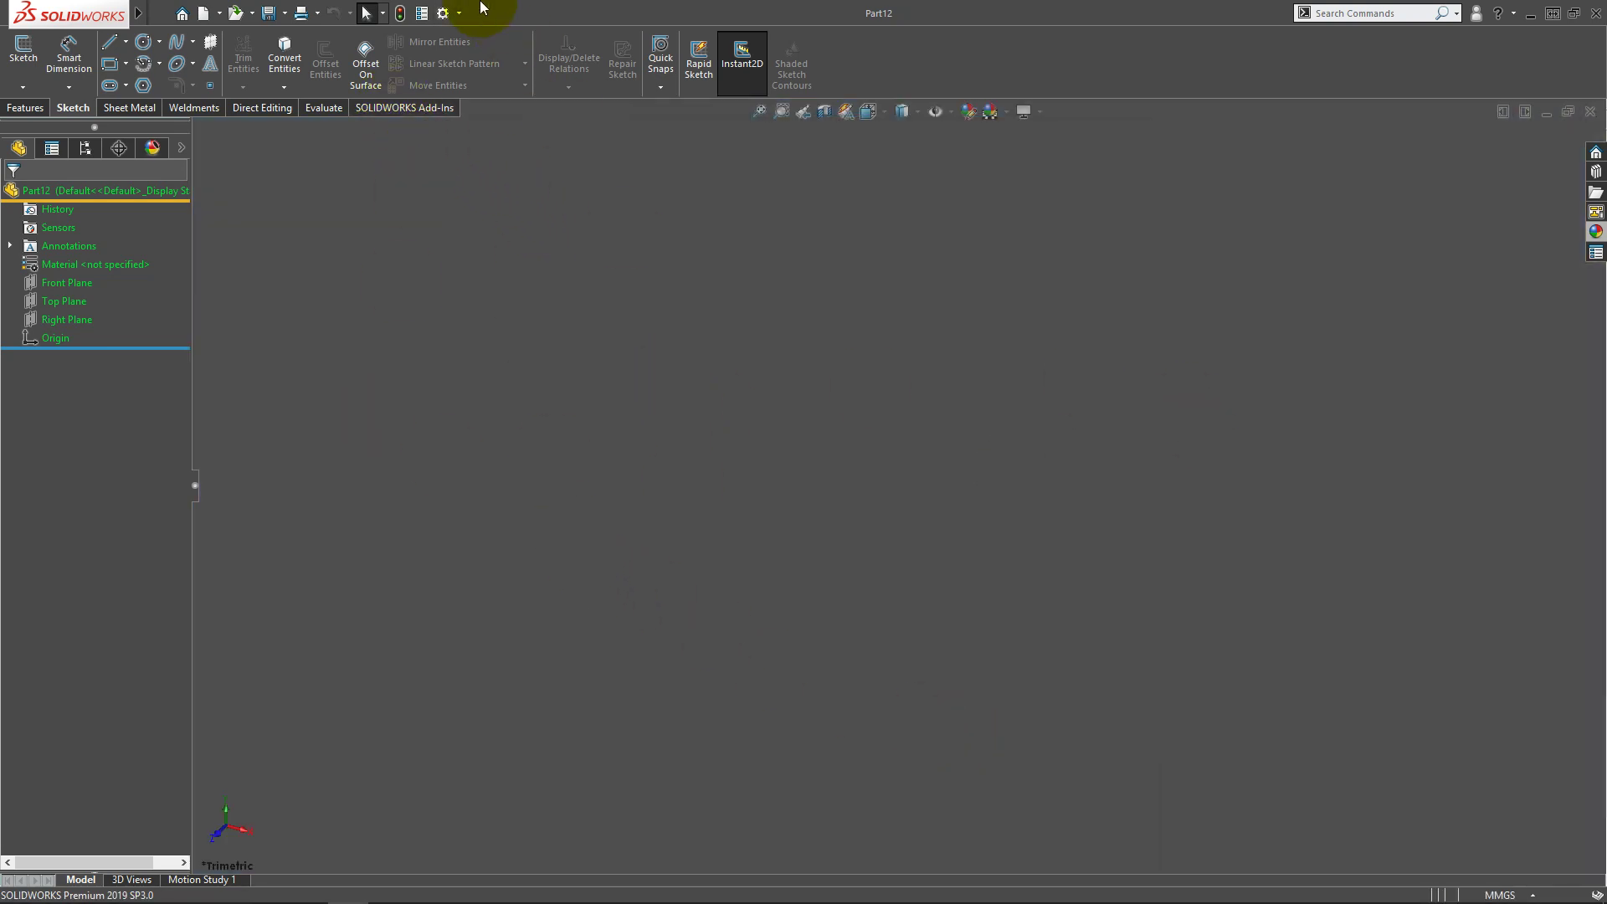
# Sketch a circle centred on the origin on the Front Plane
pyautogui.click(42, 284)
pyautogui.click(52, 256)
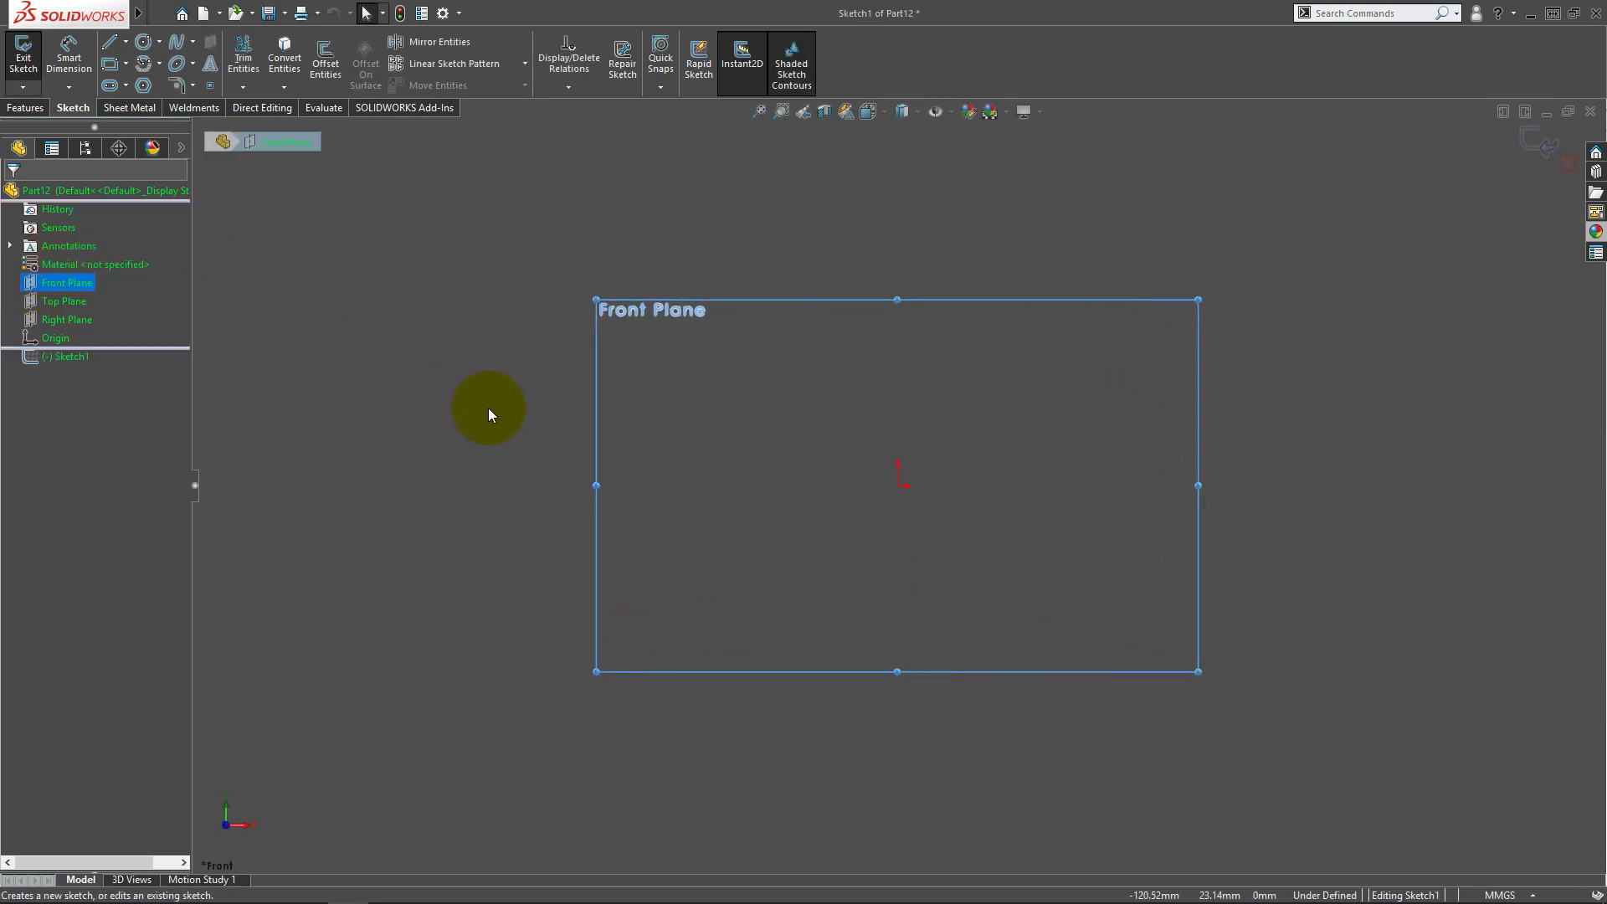
pyautogui.click(143, 41)
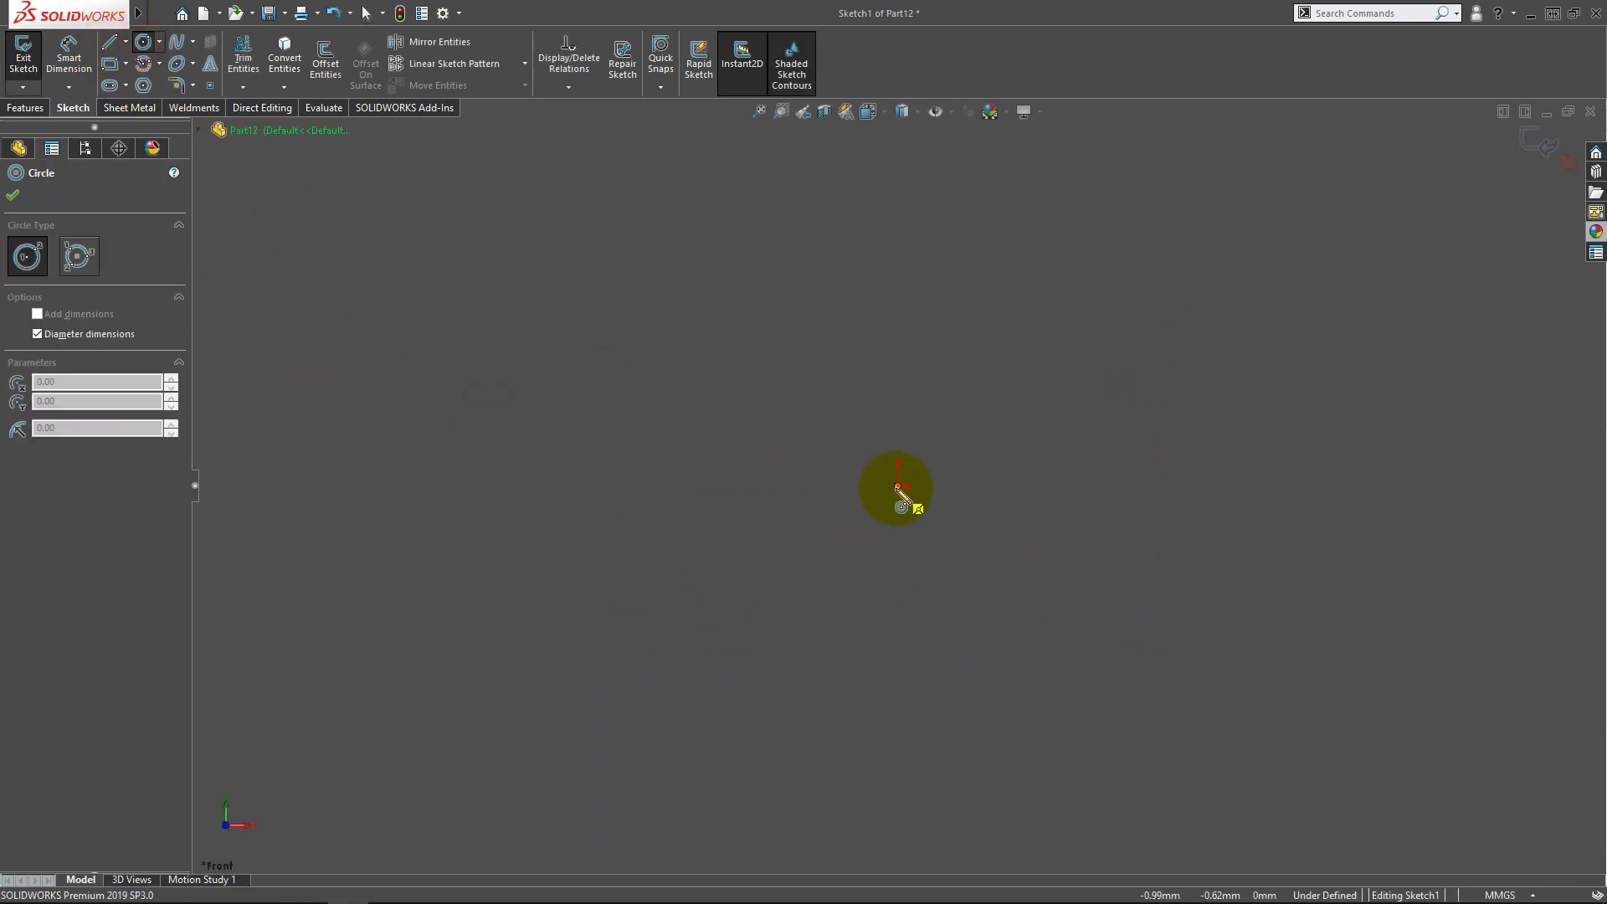
pyautogui.click(897, 485)
pyautogui.click(586, 335)
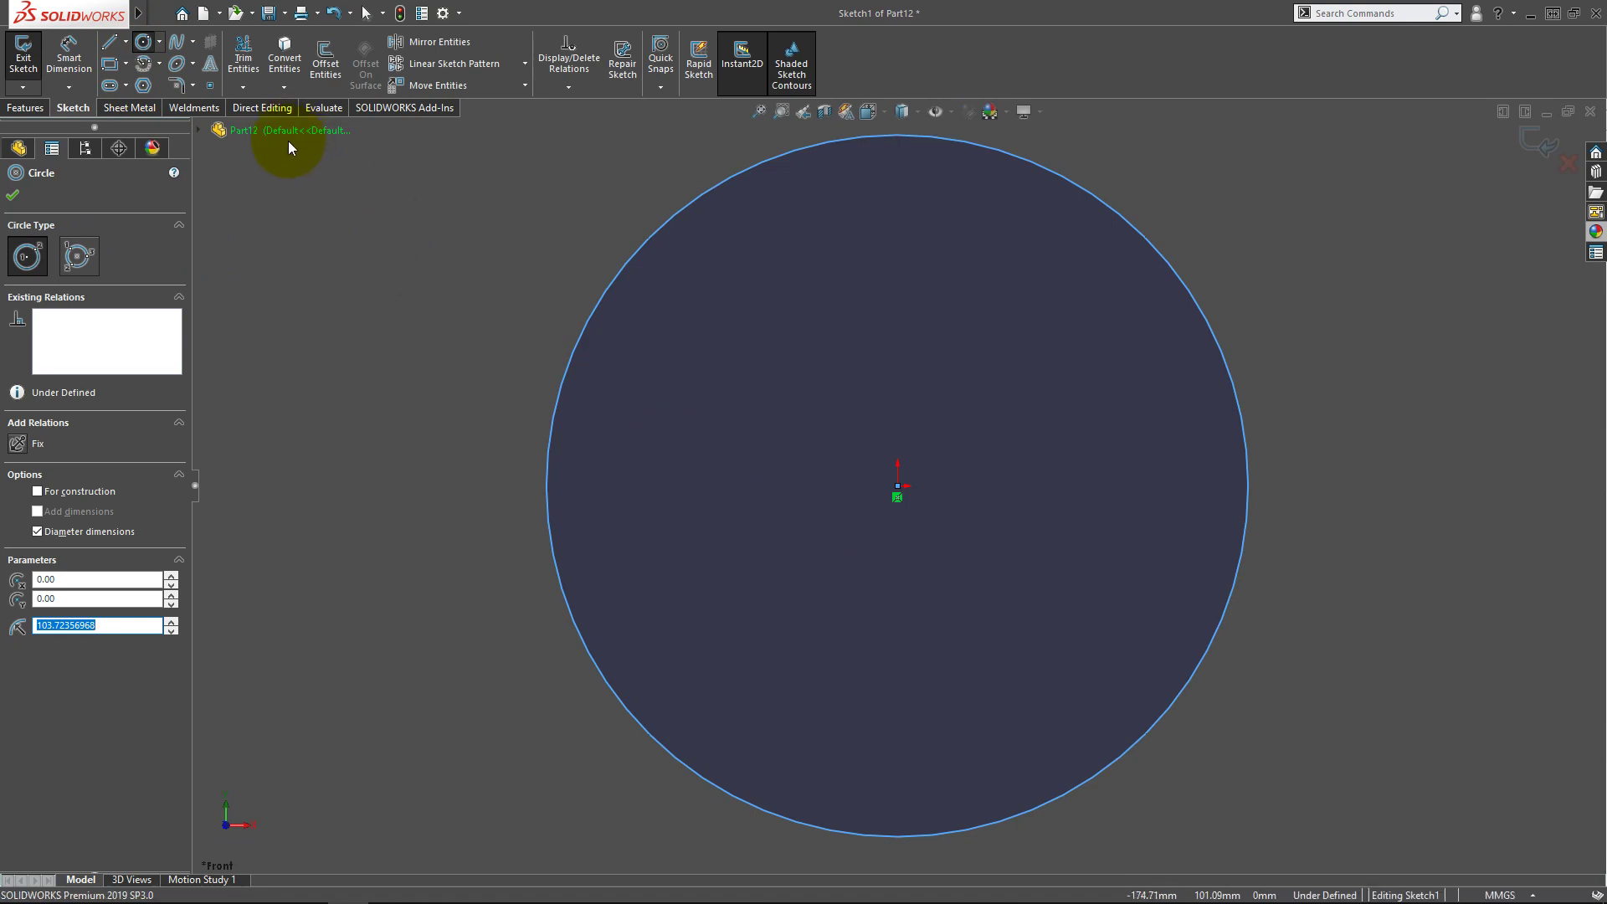
pyautogui.press('Escape')
pyautogui.scroll(2, 867, 430)
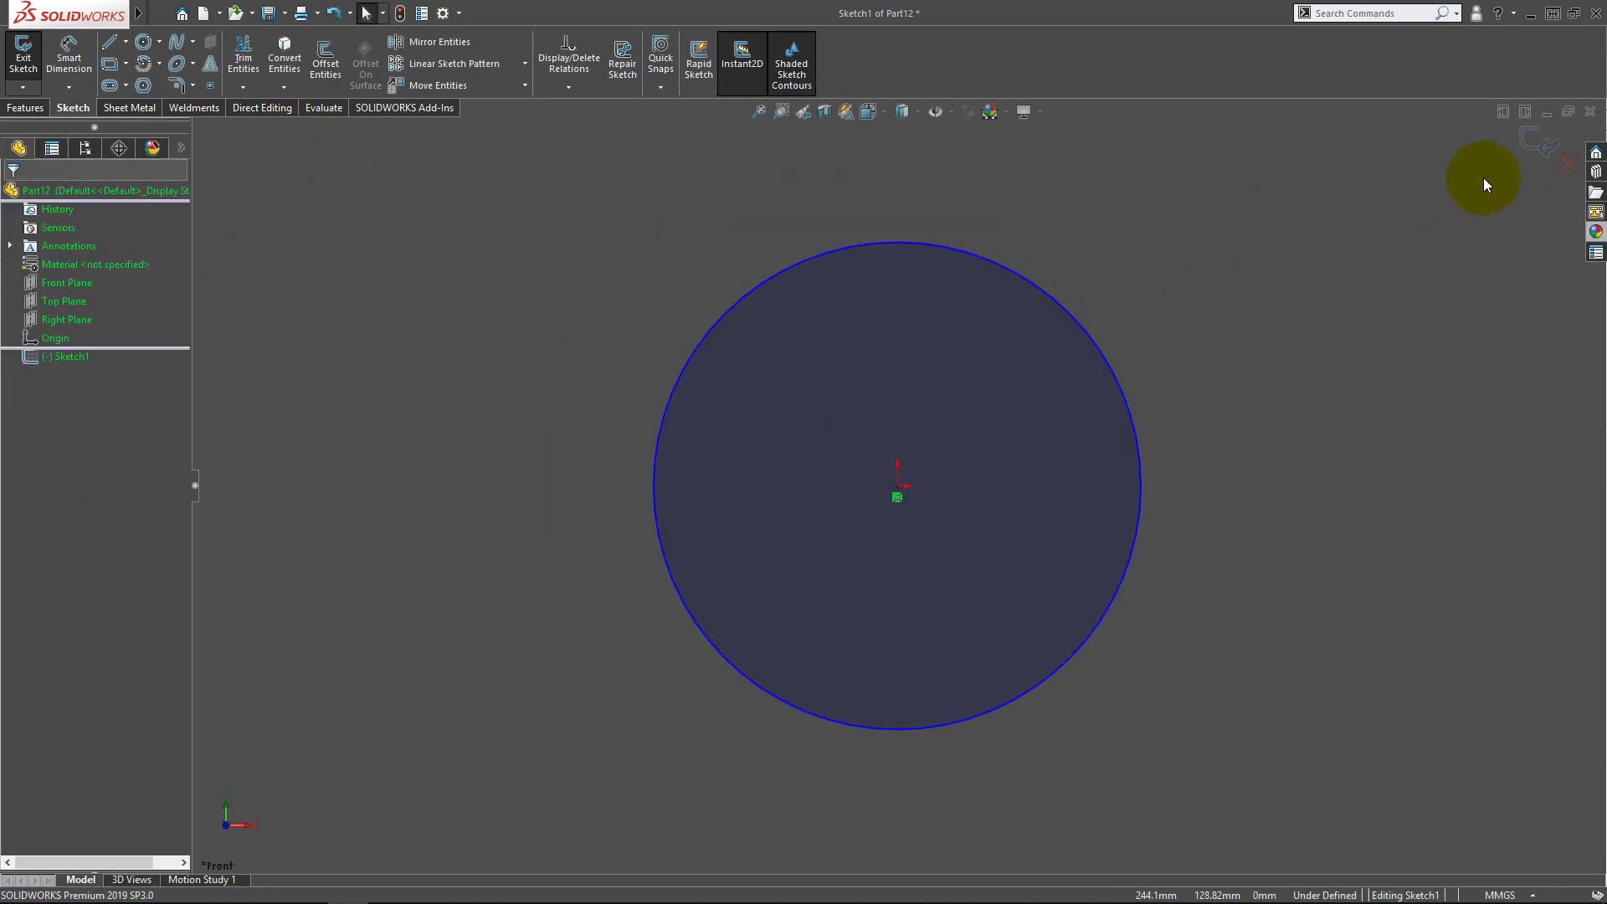
# Dimension the circle's diameter as Ø207.45, placed left of the circle
pyautogui.click(69, 57)
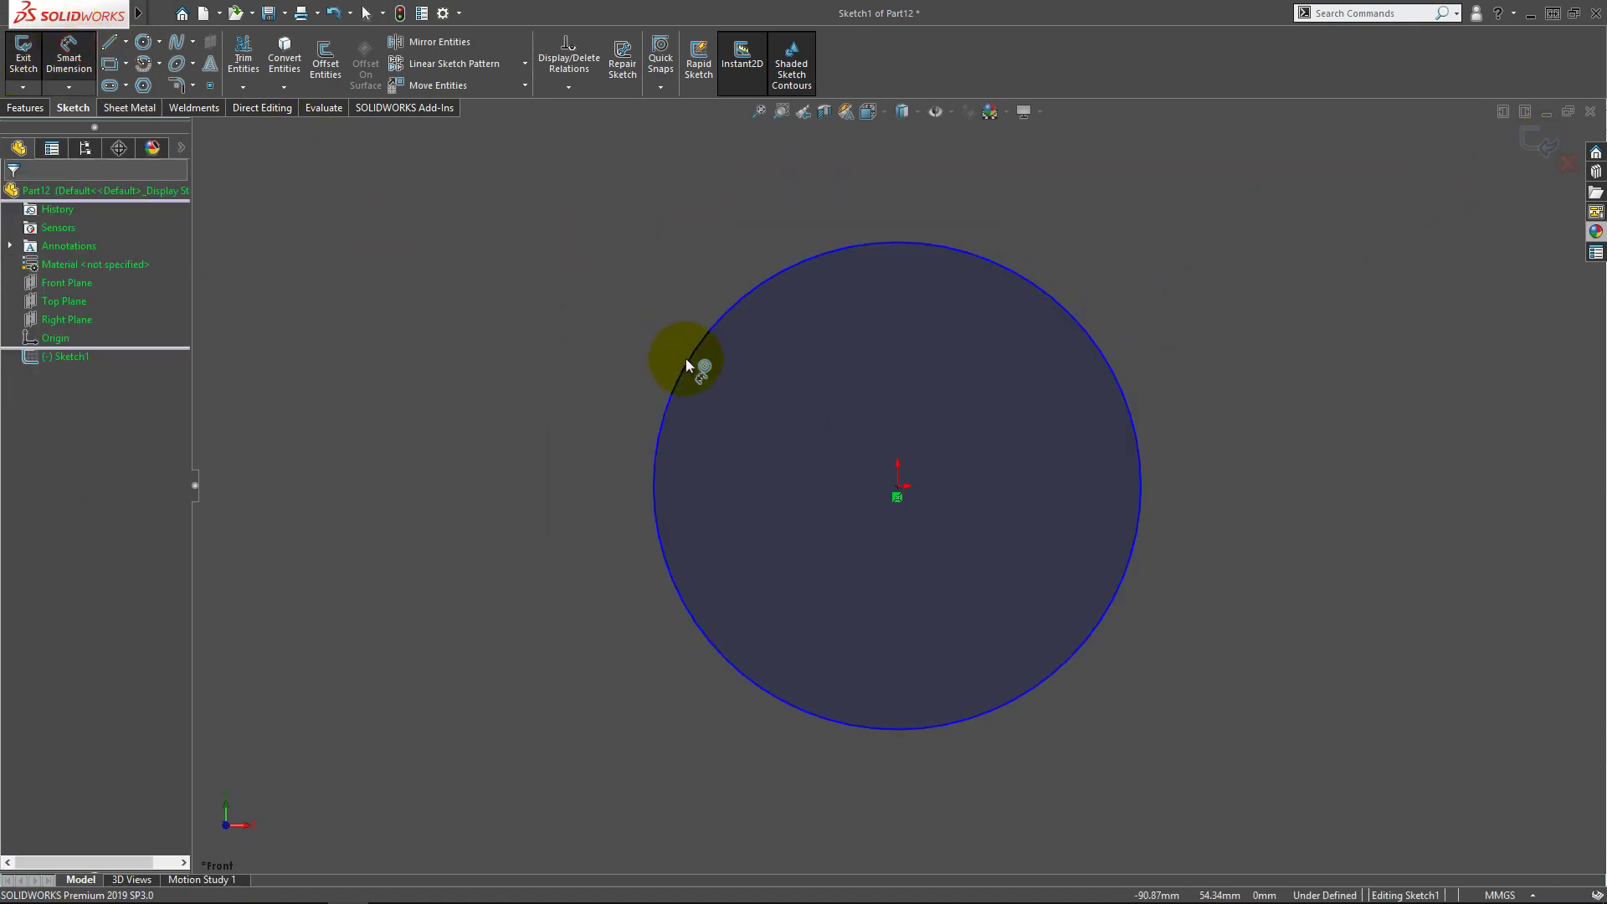
pyautogui.click(685, 359)
pyautogui.click(574, 299)
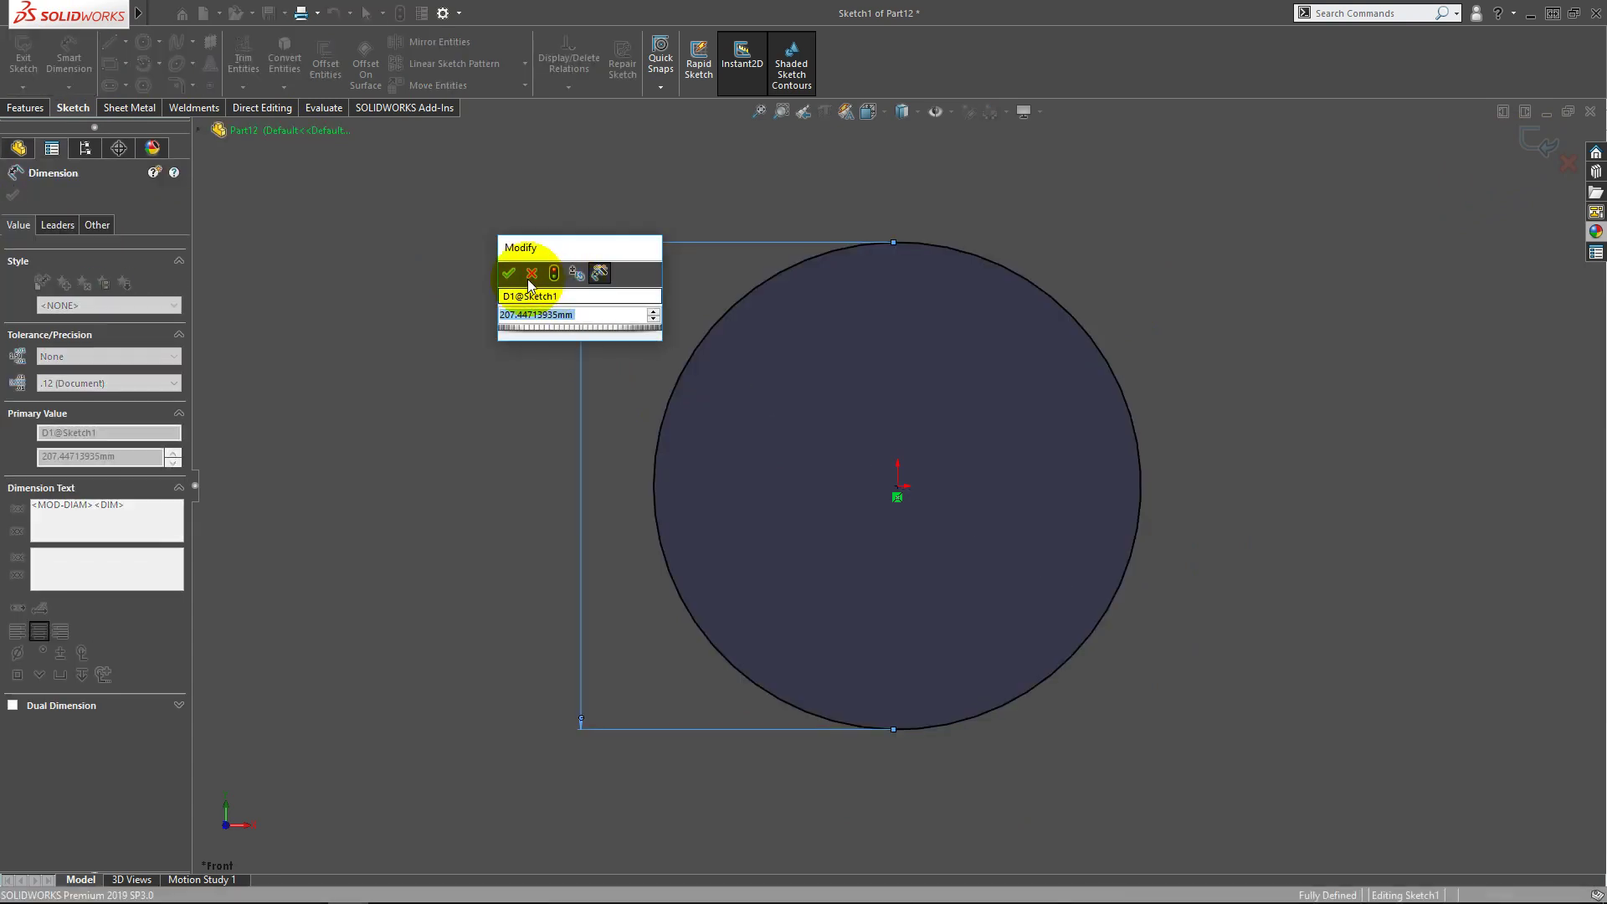
pyautogui.click(489, 403)
pyautogui.press('Escape')
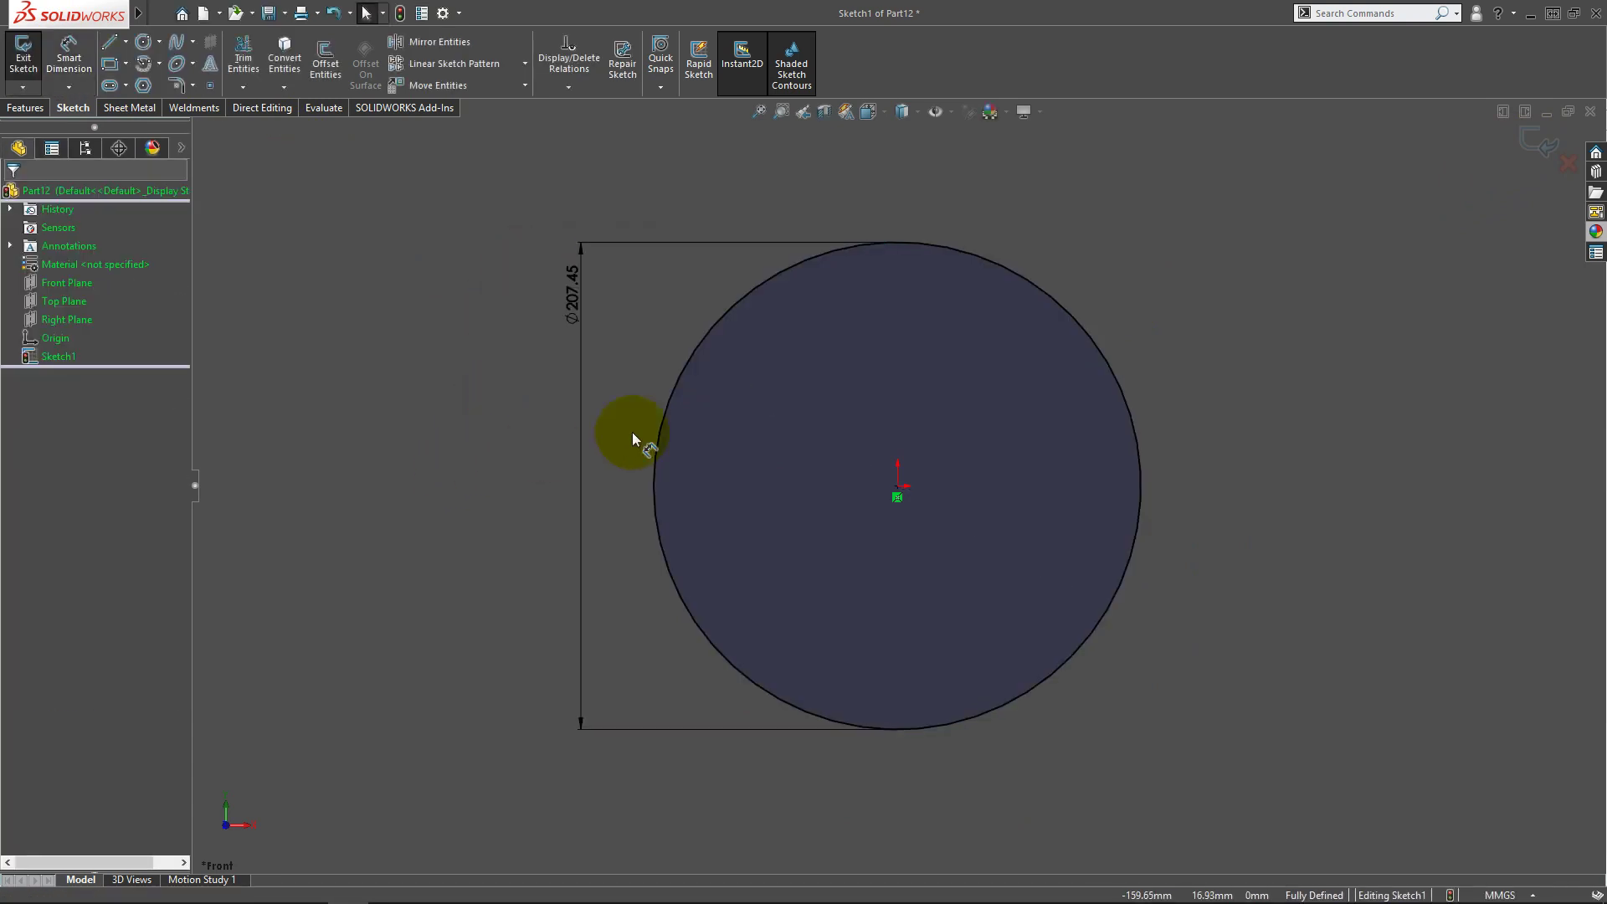
pyautogui.scroll(3, 895, 473)
pyautogui.scroll(-3, 944, 443)
pyautogui.scroll(1, 934, 441)
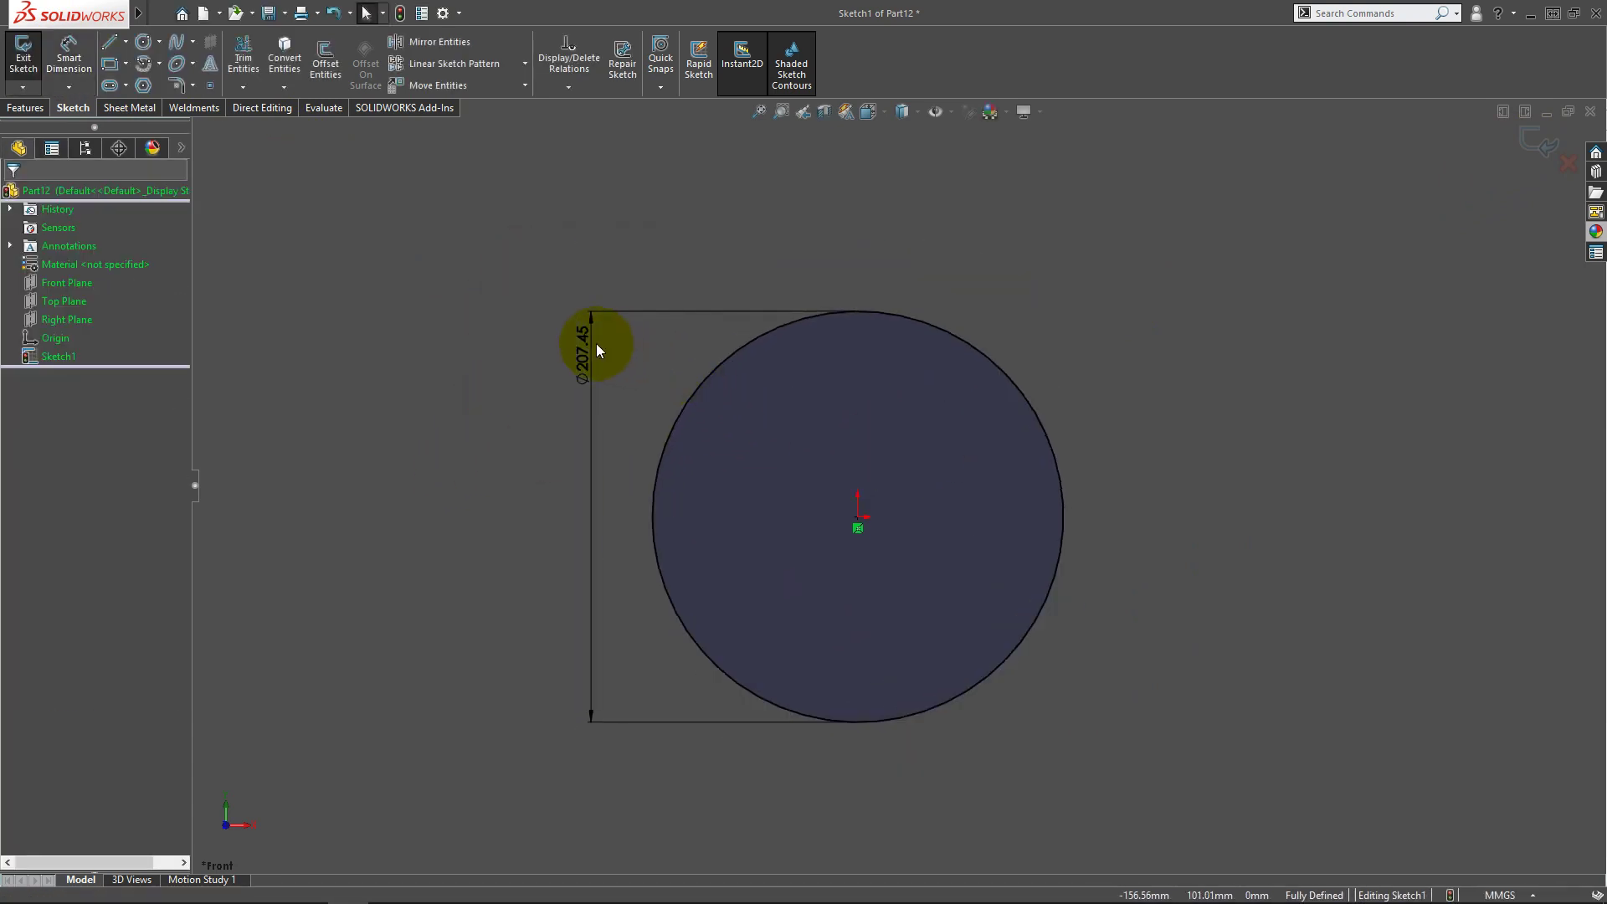
# Zoom out, move the Ø207.45 dimension further left, and exit the sketch
pyautogui.press('z')
pyautogui.moveTo(637, 386); pyautogui.dragTo(584, 500)
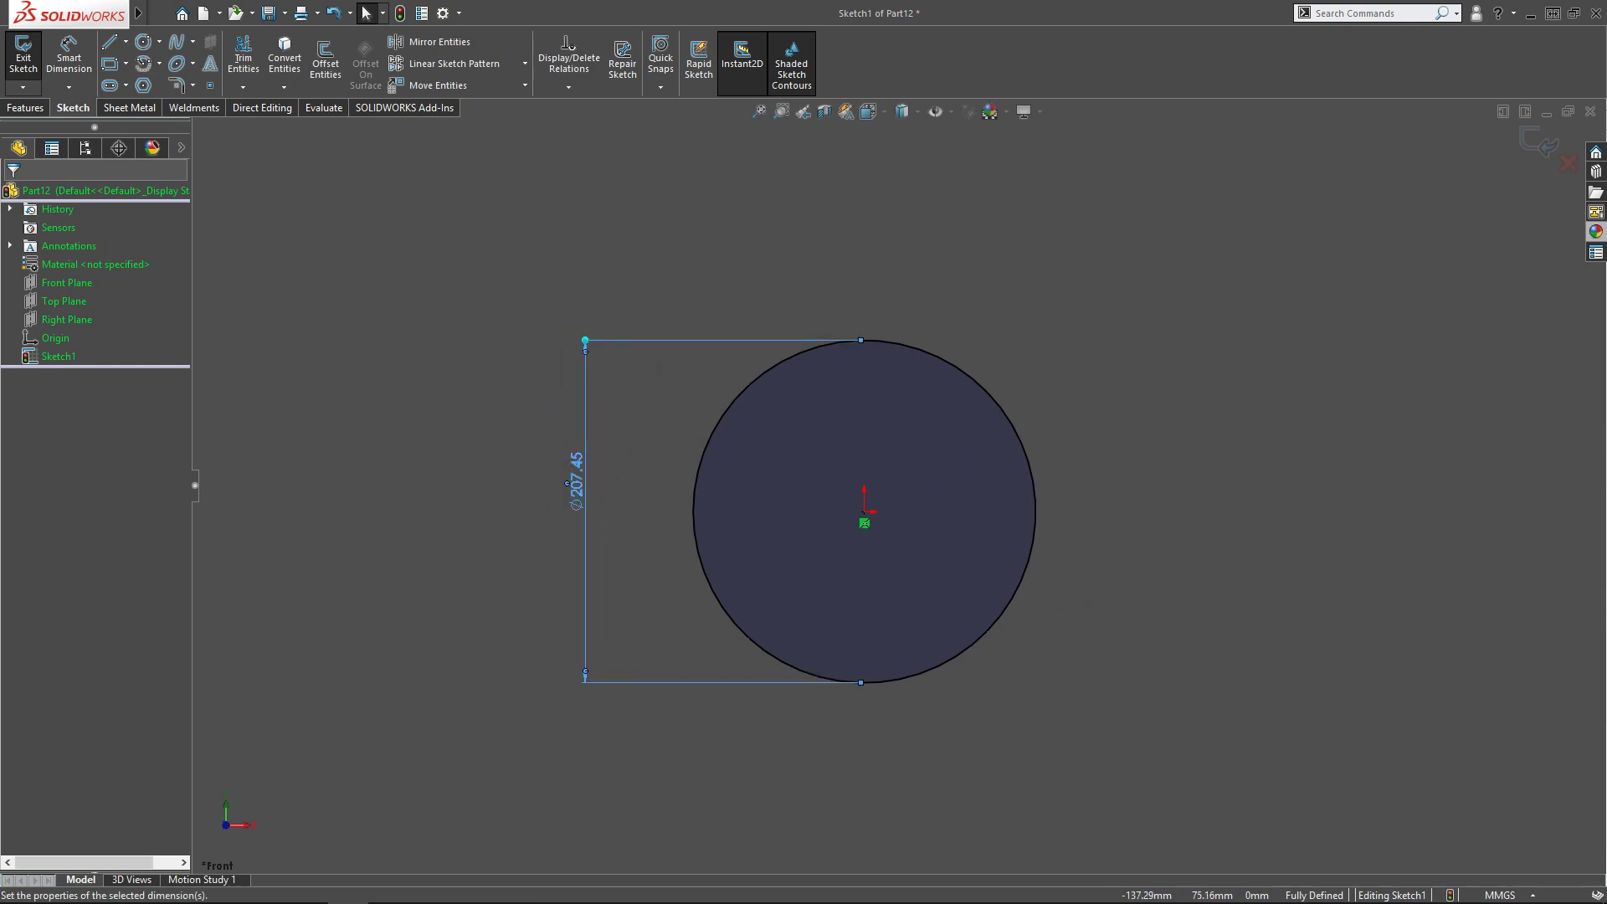
pyautogui.scroll(-2, 1038, 452)
pyautogui.press('Escape')
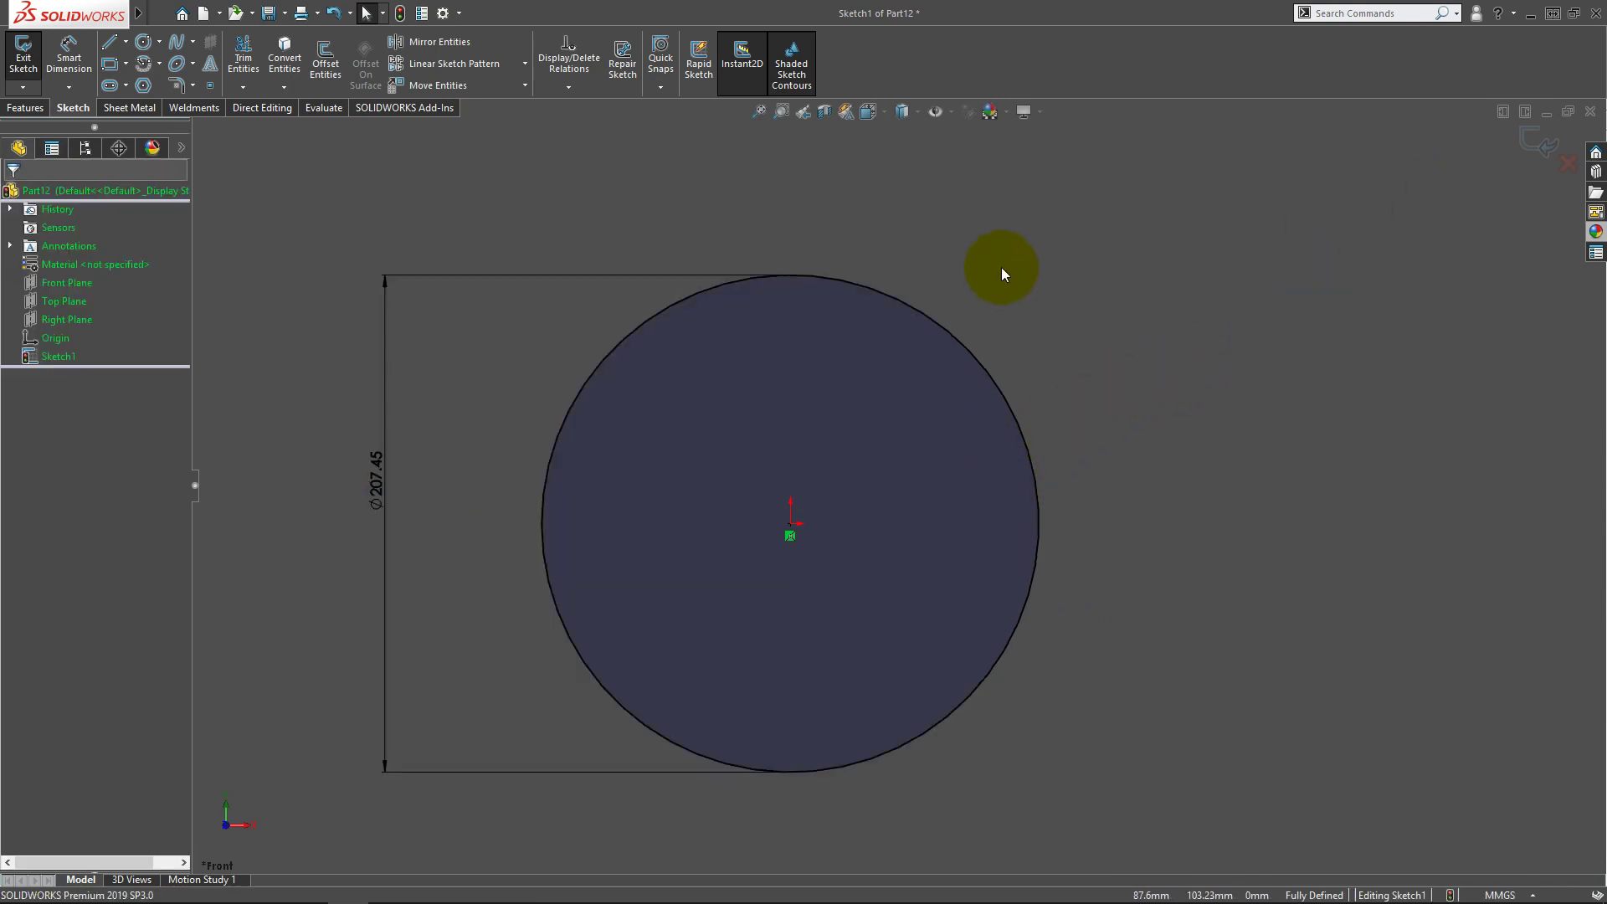
pyautogui.click(1531, 144)
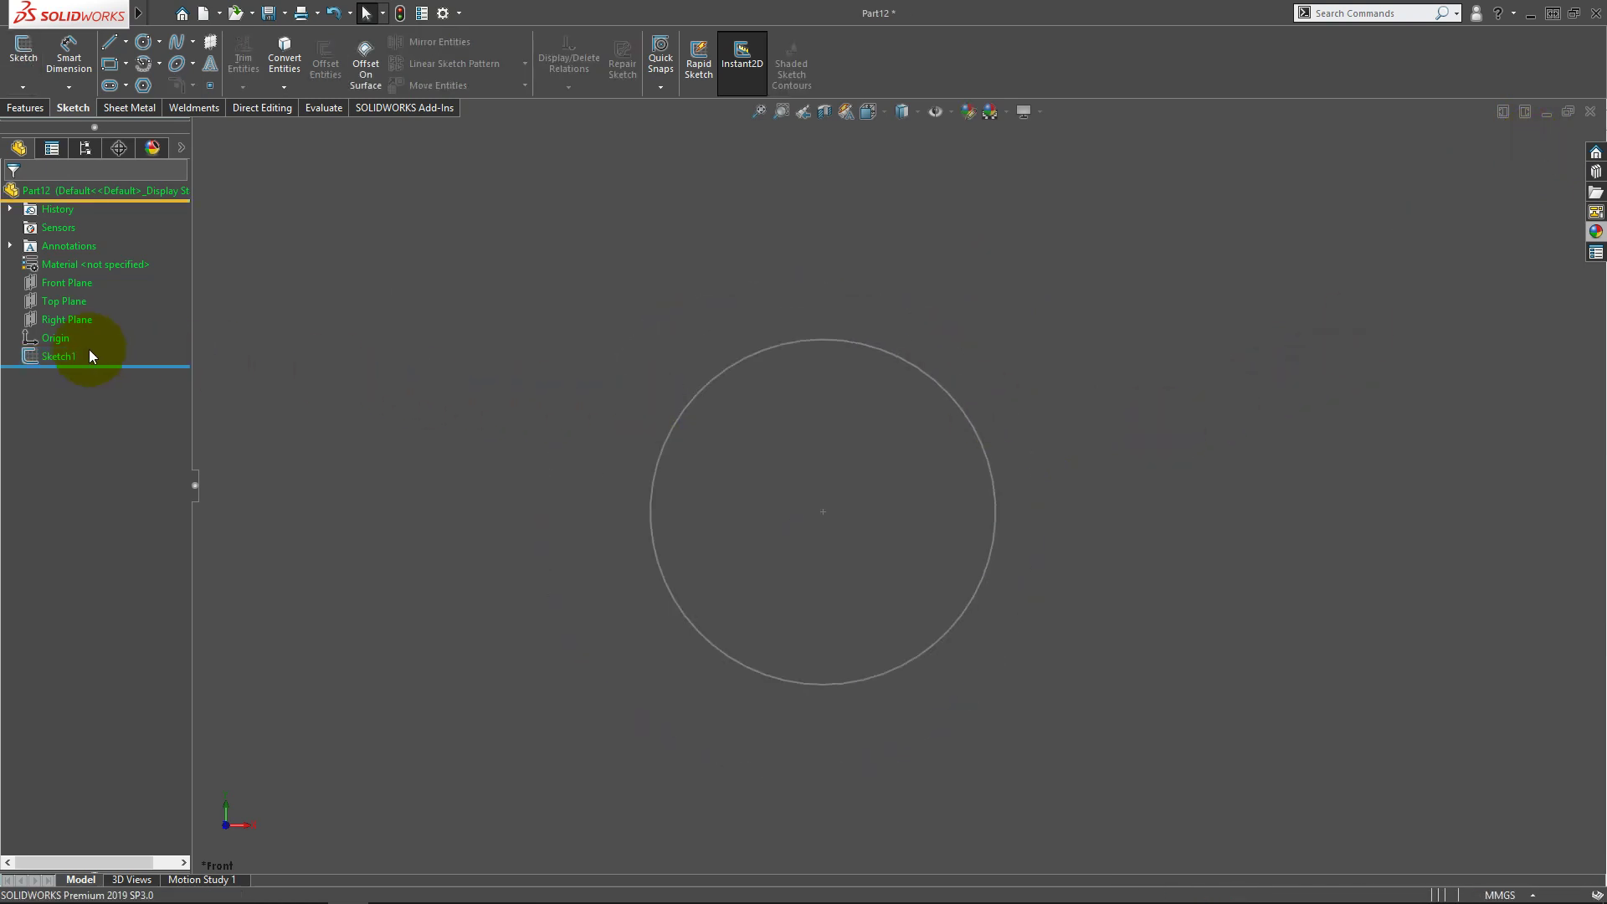
# Open System Options on the Colors page
pyautogui.click(437, 15)
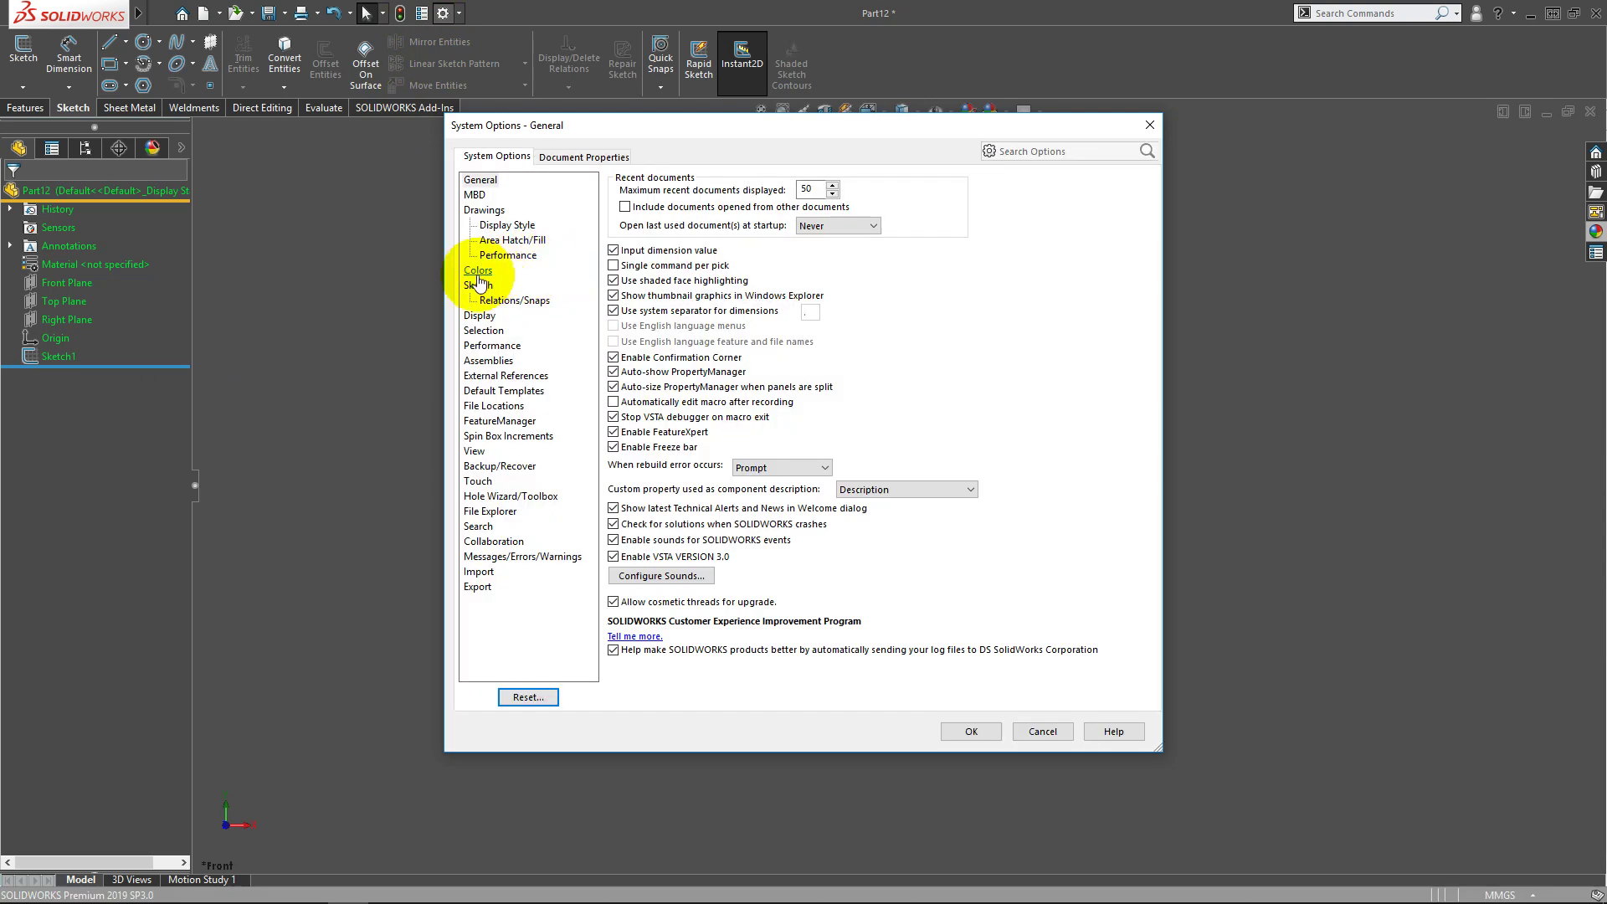
pyautogui.click(477, 270)
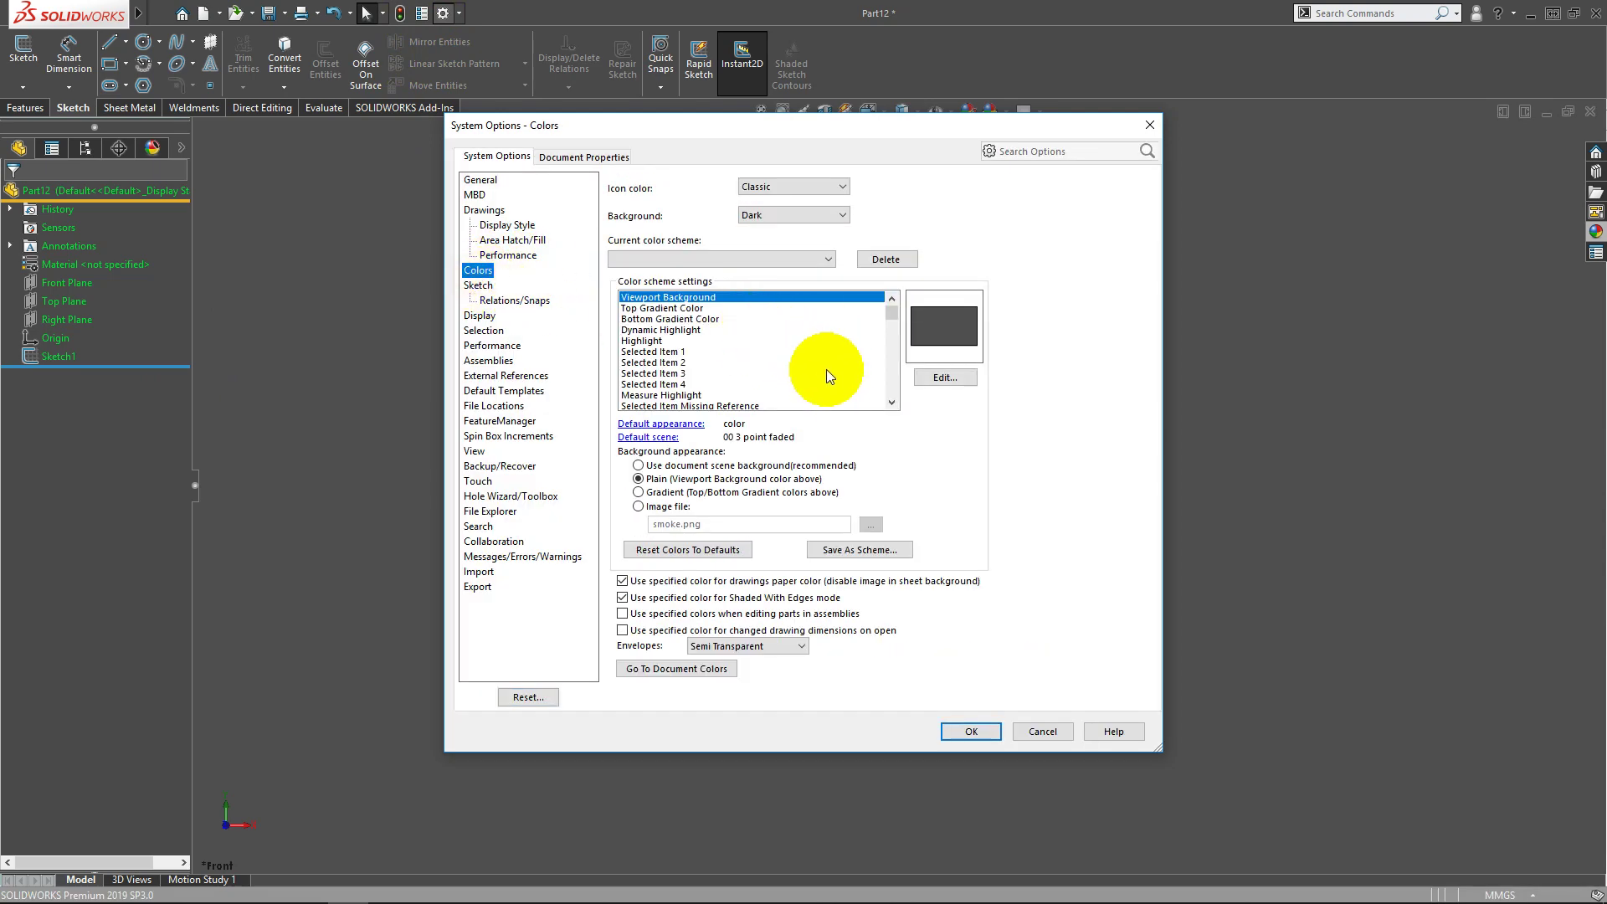
pyautogui.moveTo(896, 310); pyautogui.dragTo(892, 331)
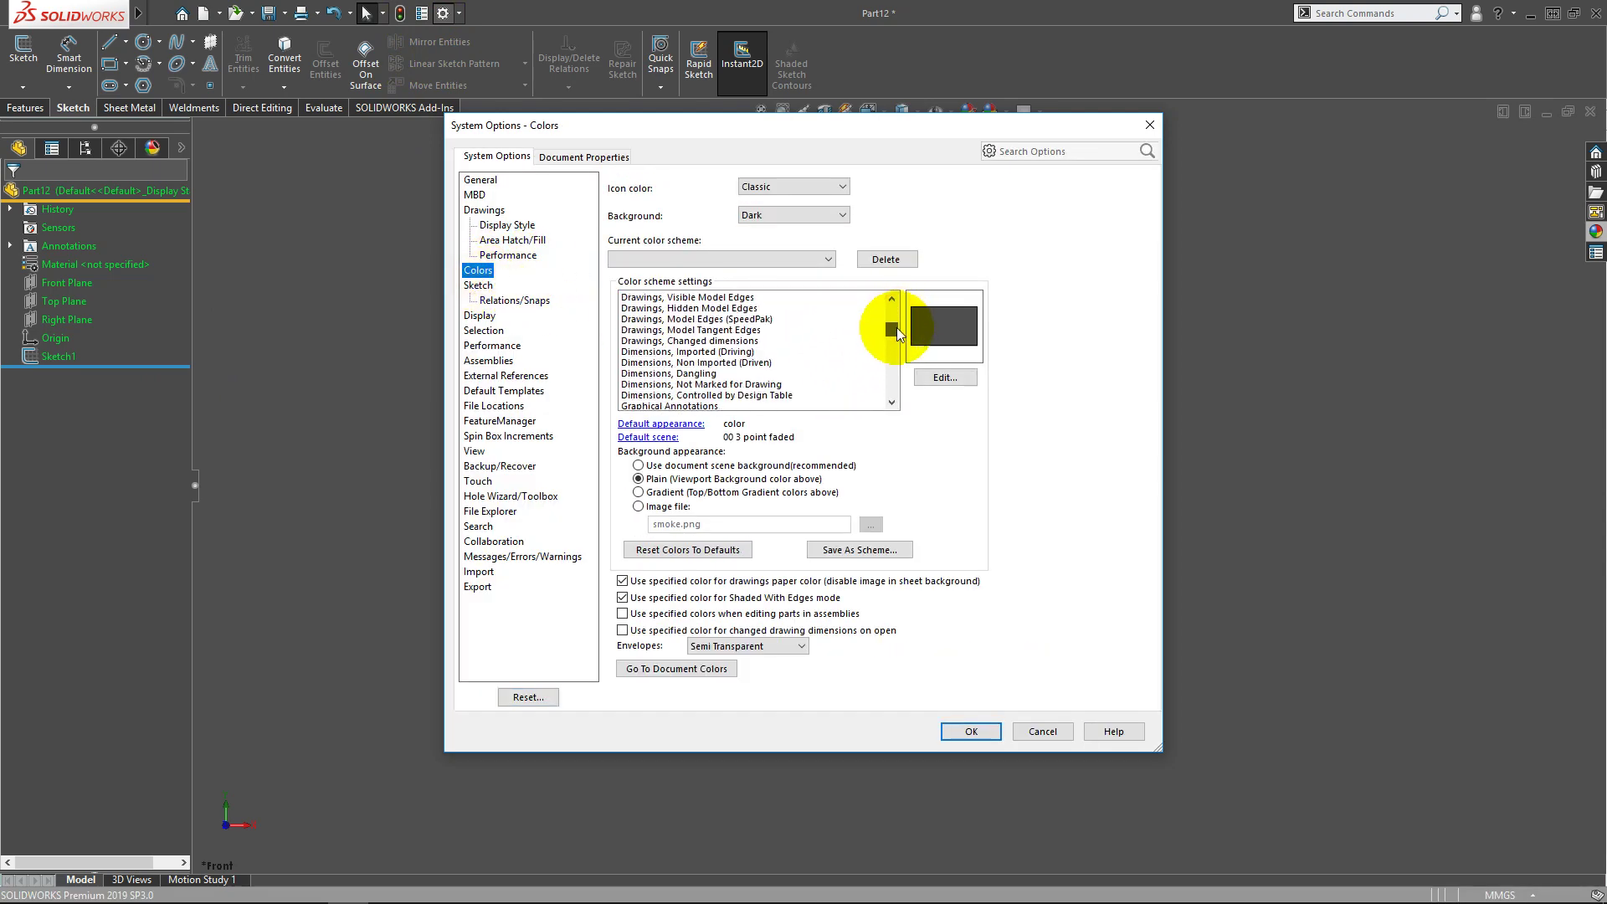
# Scroll the Color scheme settings list to locate the Dimensions, Imported (Driving) entry
pyautogui.scroll(-1, 827, 335)
pyautogui.scroll(-1, 827, 334)
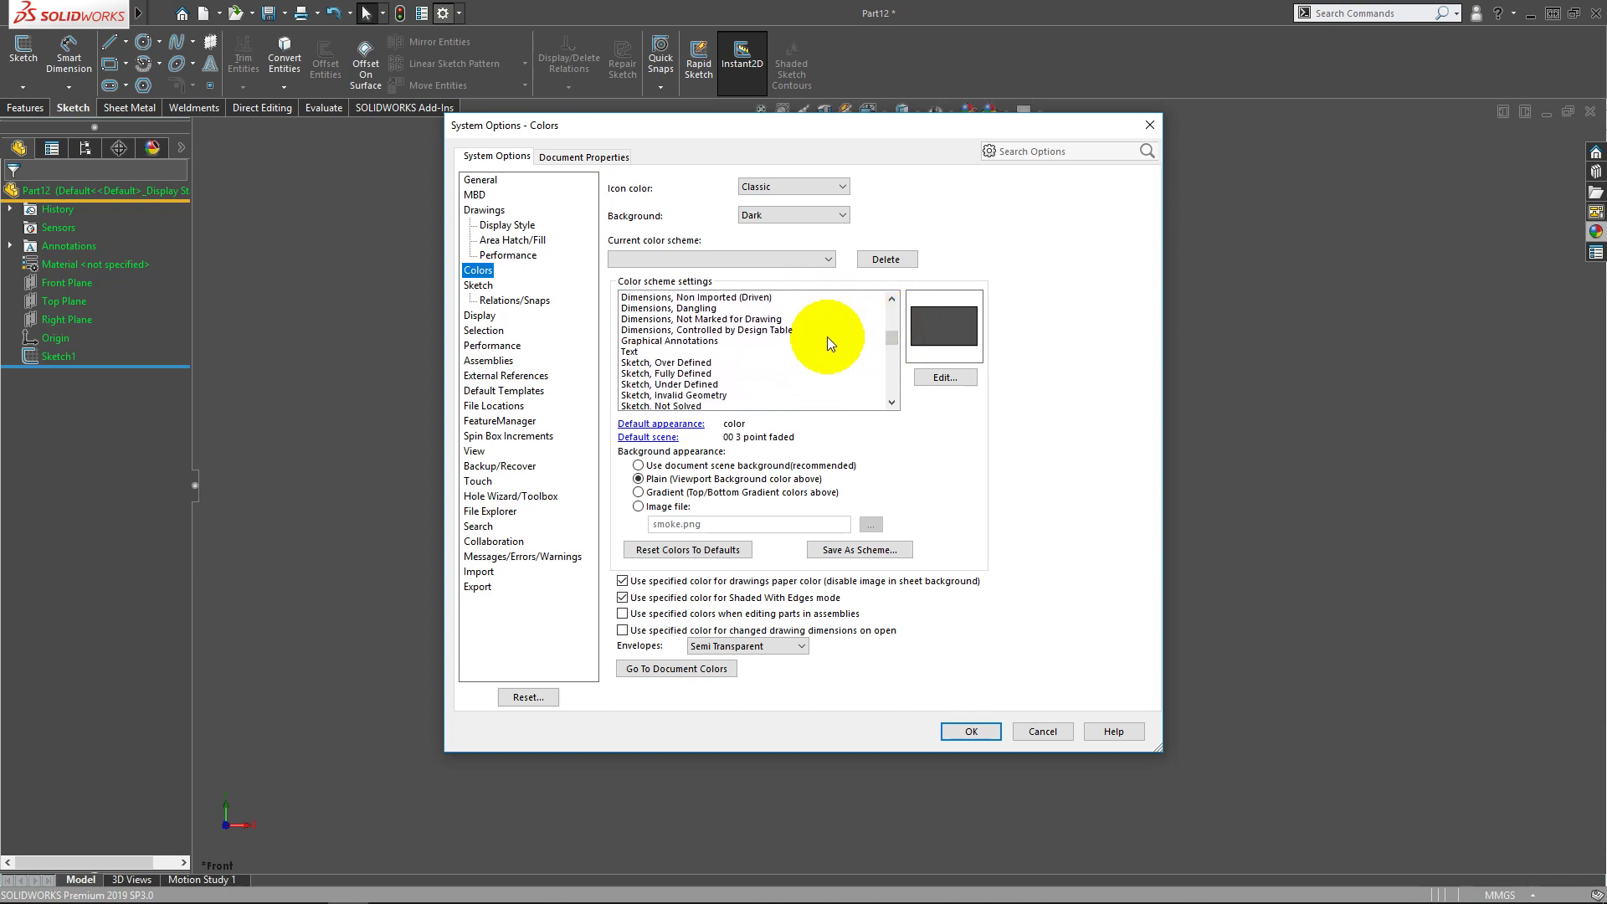
pyautogui.scroll(-1, 827, 337)
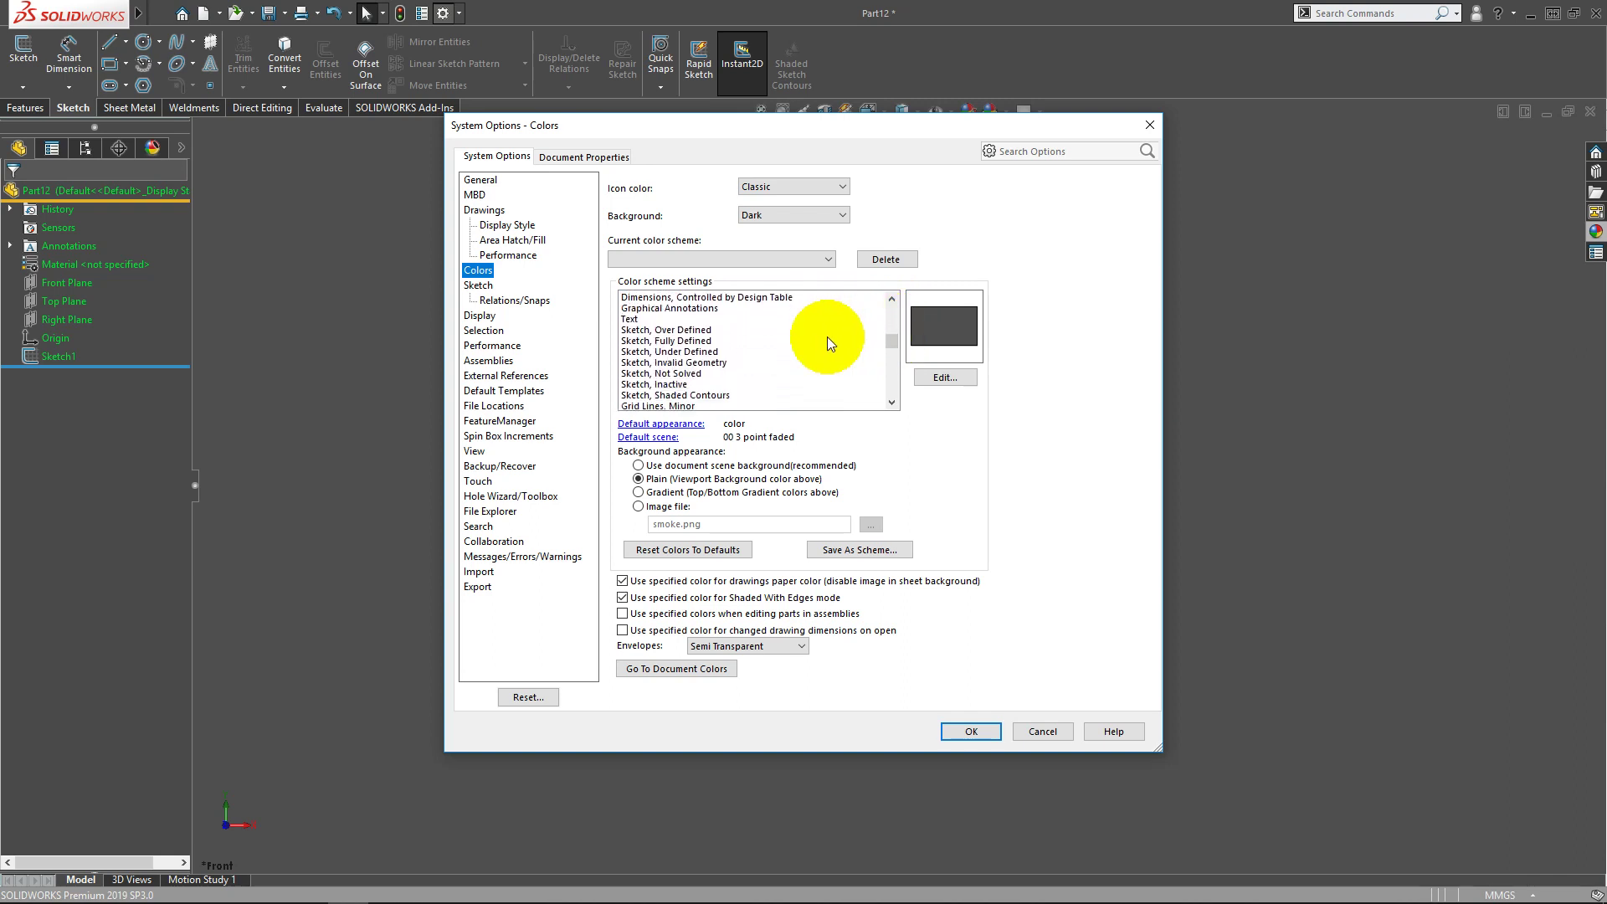
pyautogui.scroll(-1, 827, 337)
pyautogui.scroll(-1, 827, 336)
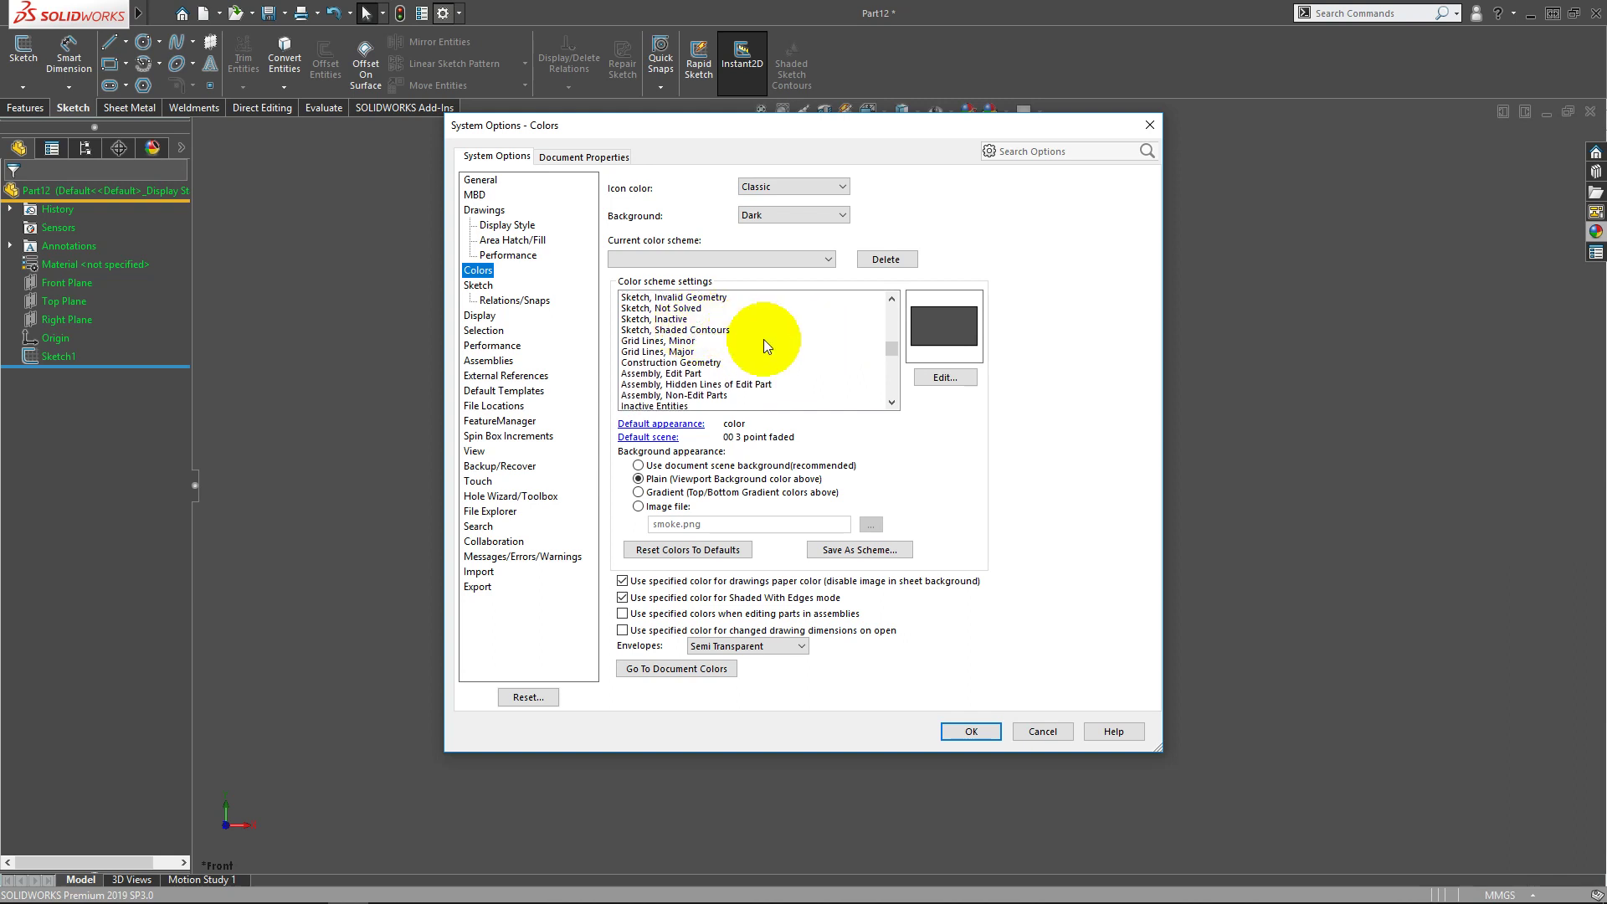
pyautogui.scroll(-1, 767, 339)
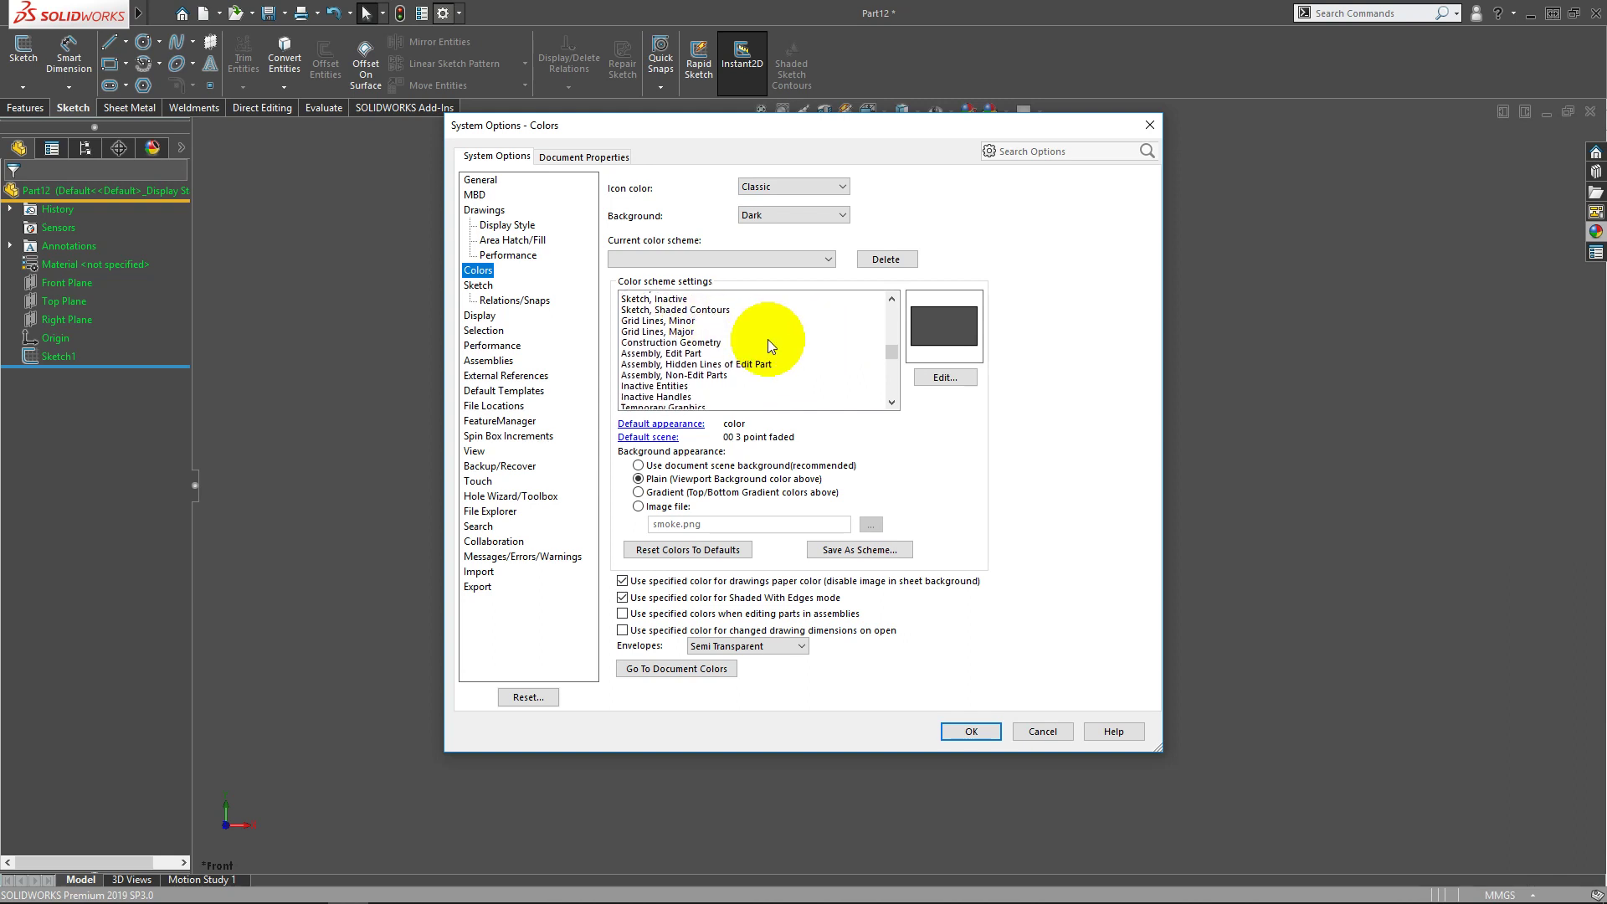
pyautogui.scroll(-1, 769, 339)
pyautogui.scroll(-1, 768, 339)
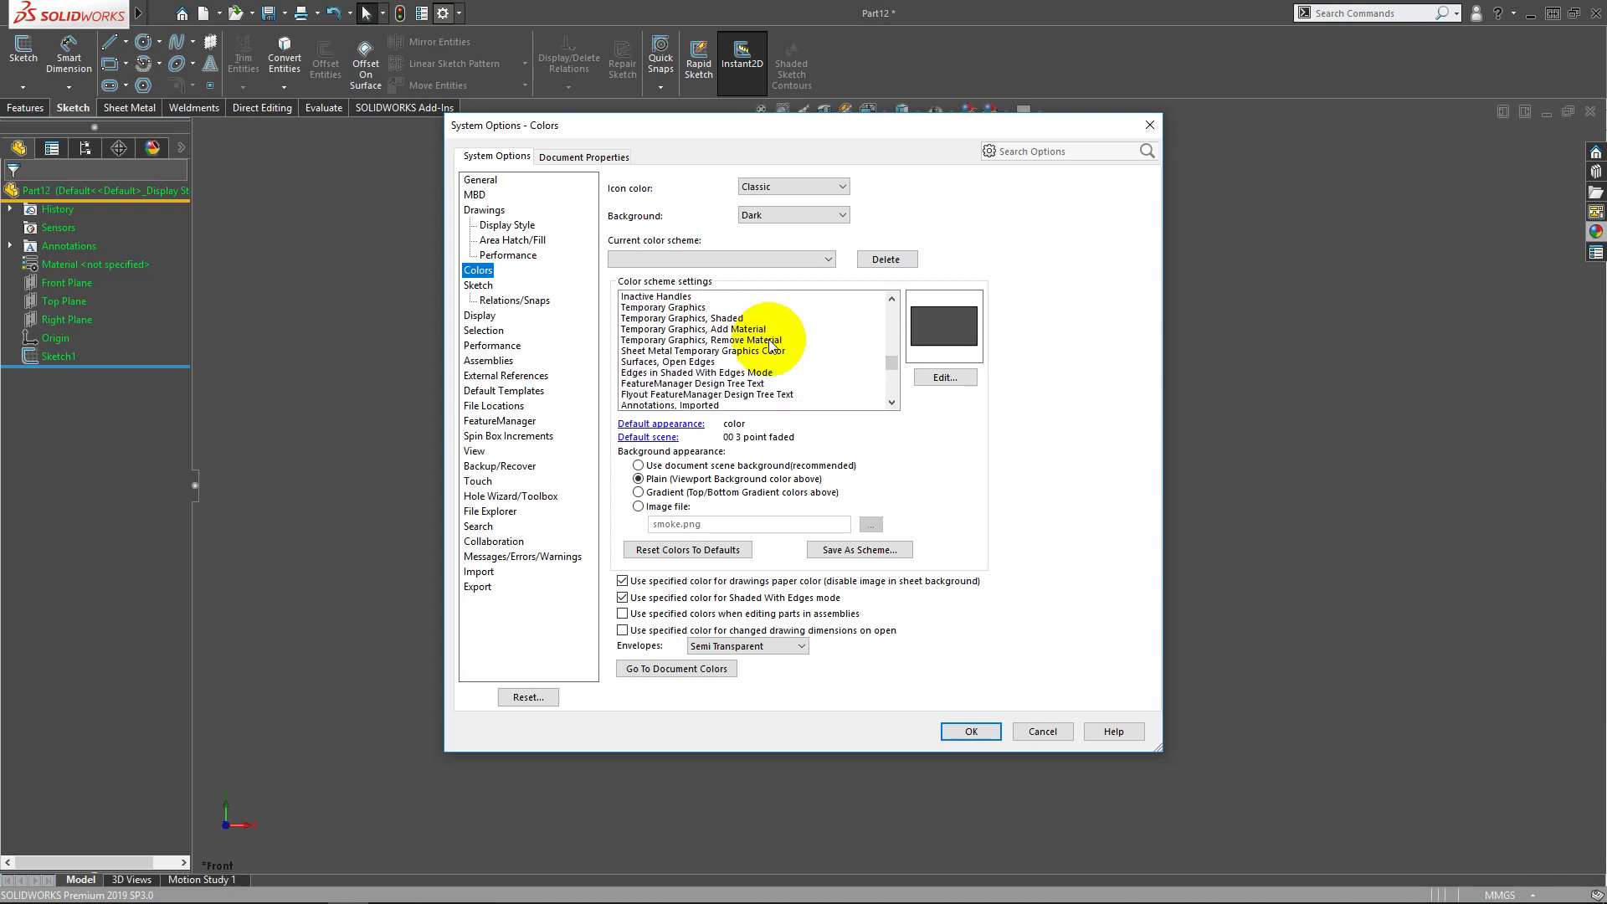
pyautogui.scroll(-1, 776, 341)
pyautogui.scroll(-1, 777, 339)
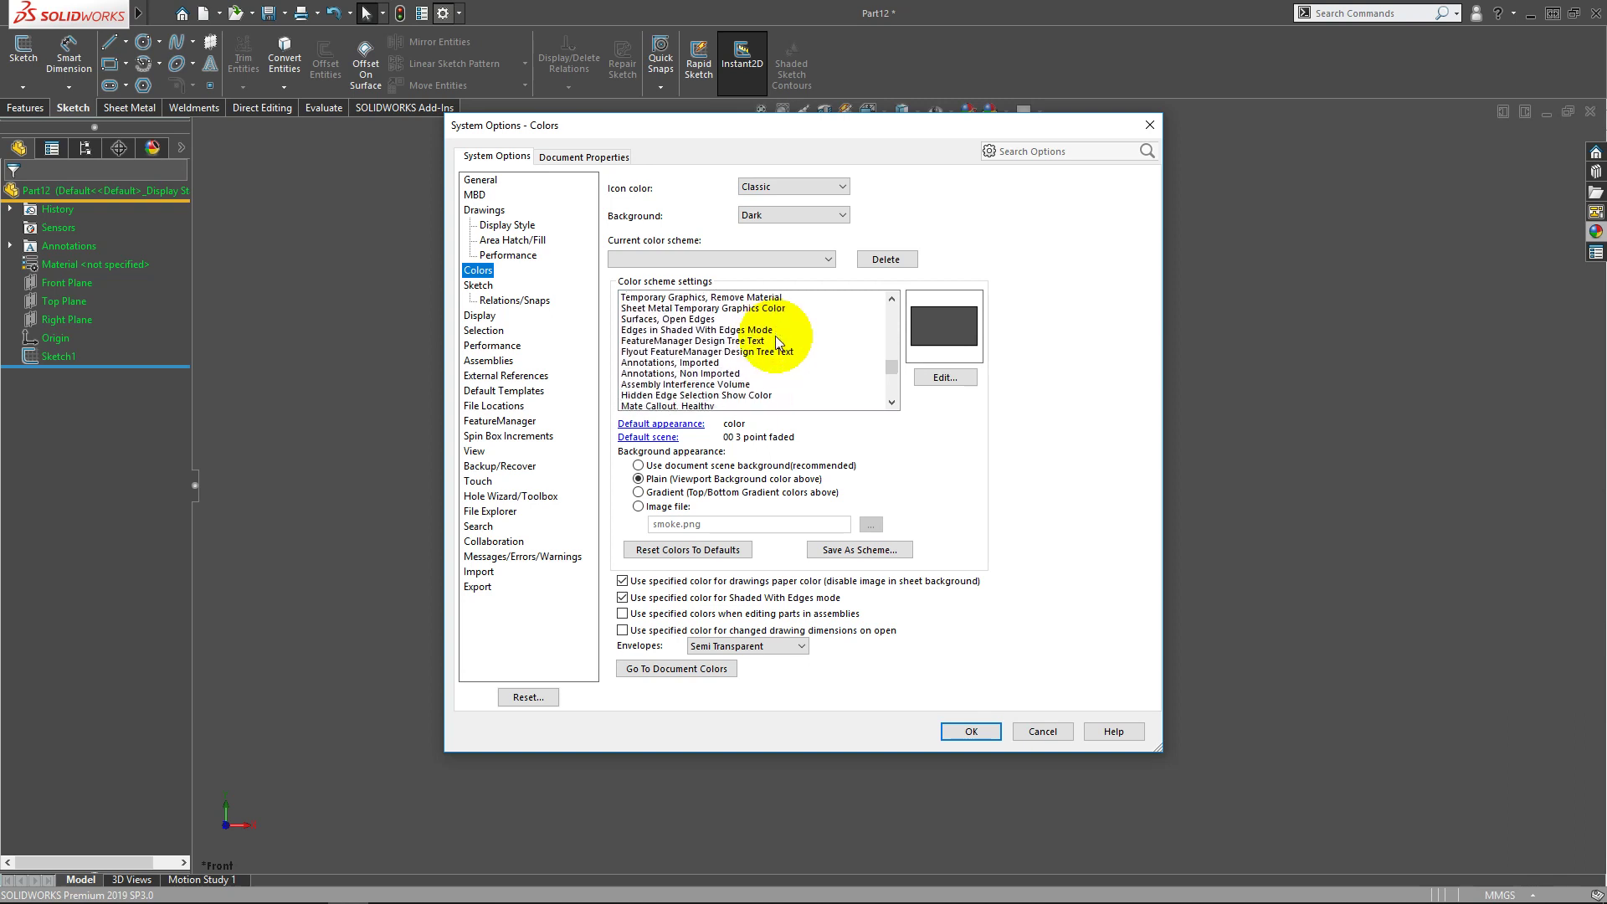
pyautogui.scroll(-1, 778, 332)
pyautogui.scroll(-1, 782, 333)
pyautogui.scroll(-1, 782, 333)
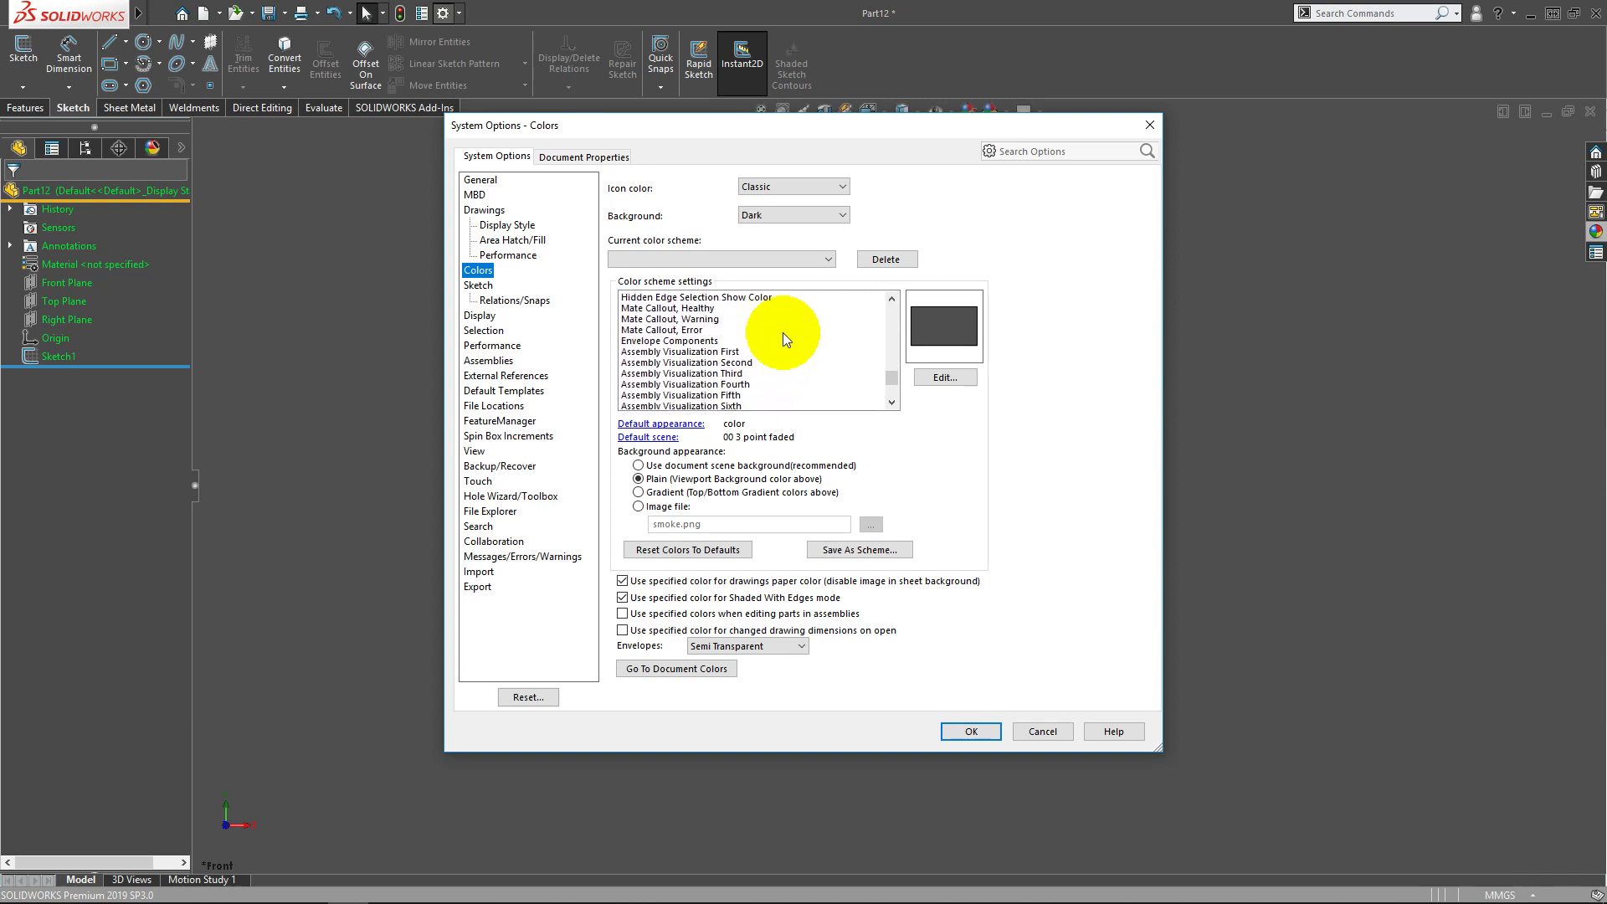
pyautogui.scroll(-1, 782, 333)
pyautogui.scroll(-1, 781, 333)
pyautogui.scroll(1, 784, 328)
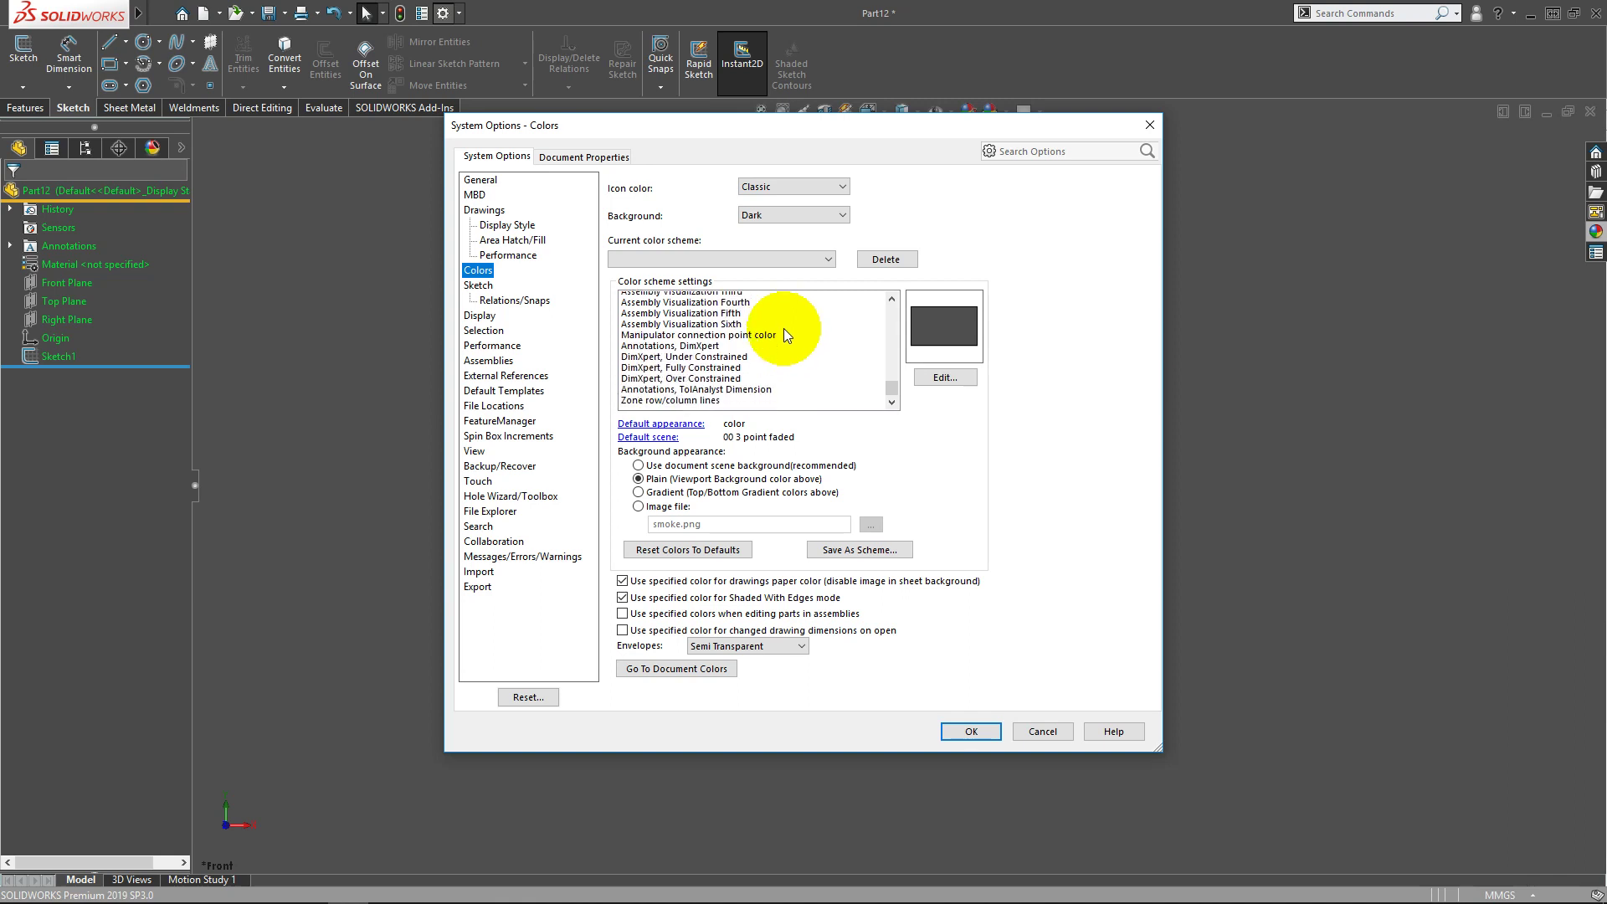
pyautogui.scroll(1, 784, 328)
pyautogui.scroll(2, 785, 328)
pyautogui.scroll(1, 787, 328)
pyautogui.scroll(1, 789, 329)
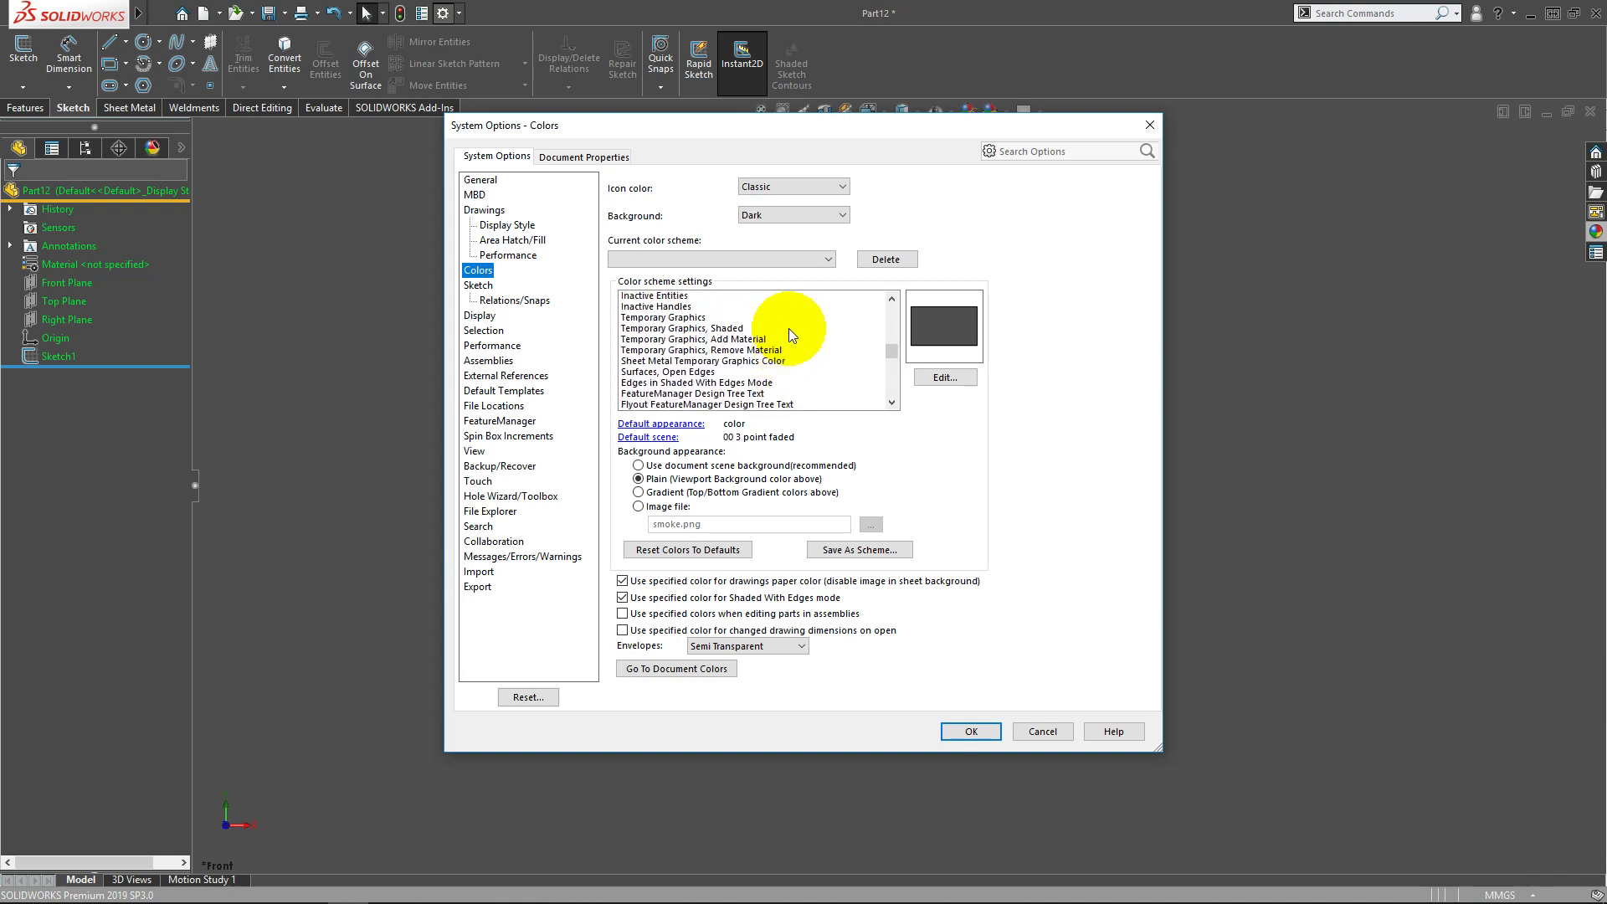
pyautogui.scroll(1, 788, 329)
pyautogui.scroll(2, 789, 329)
pyautogui.scroll(1, 789, 328)
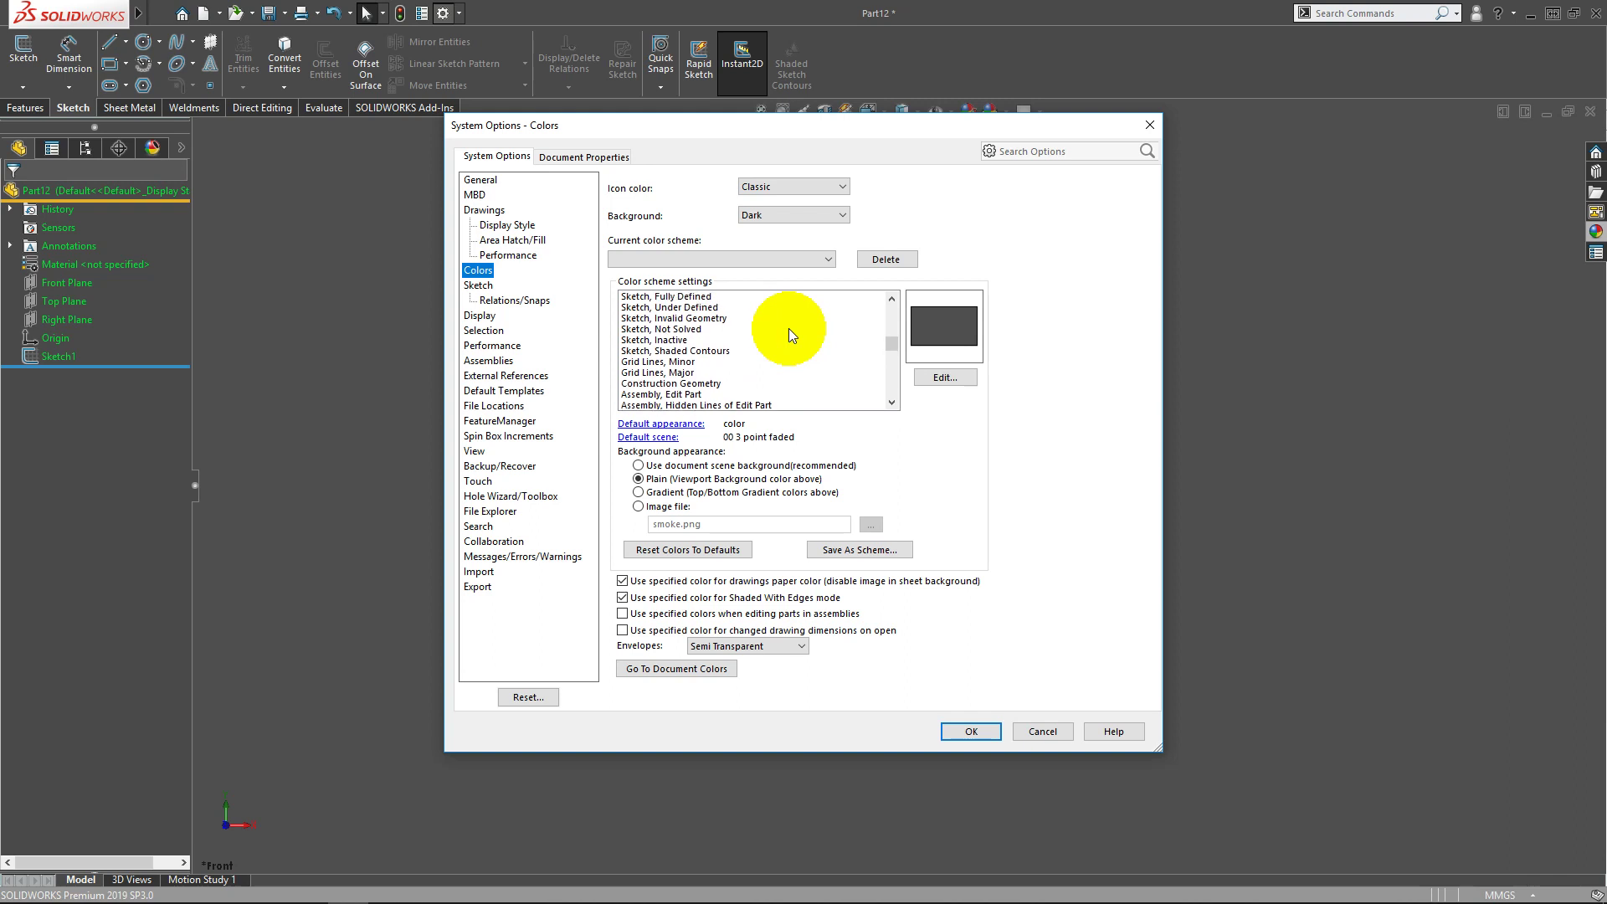
pyautogui.scroll(1, 789, 328)
pyautogui.scroll(1, 788, 333)
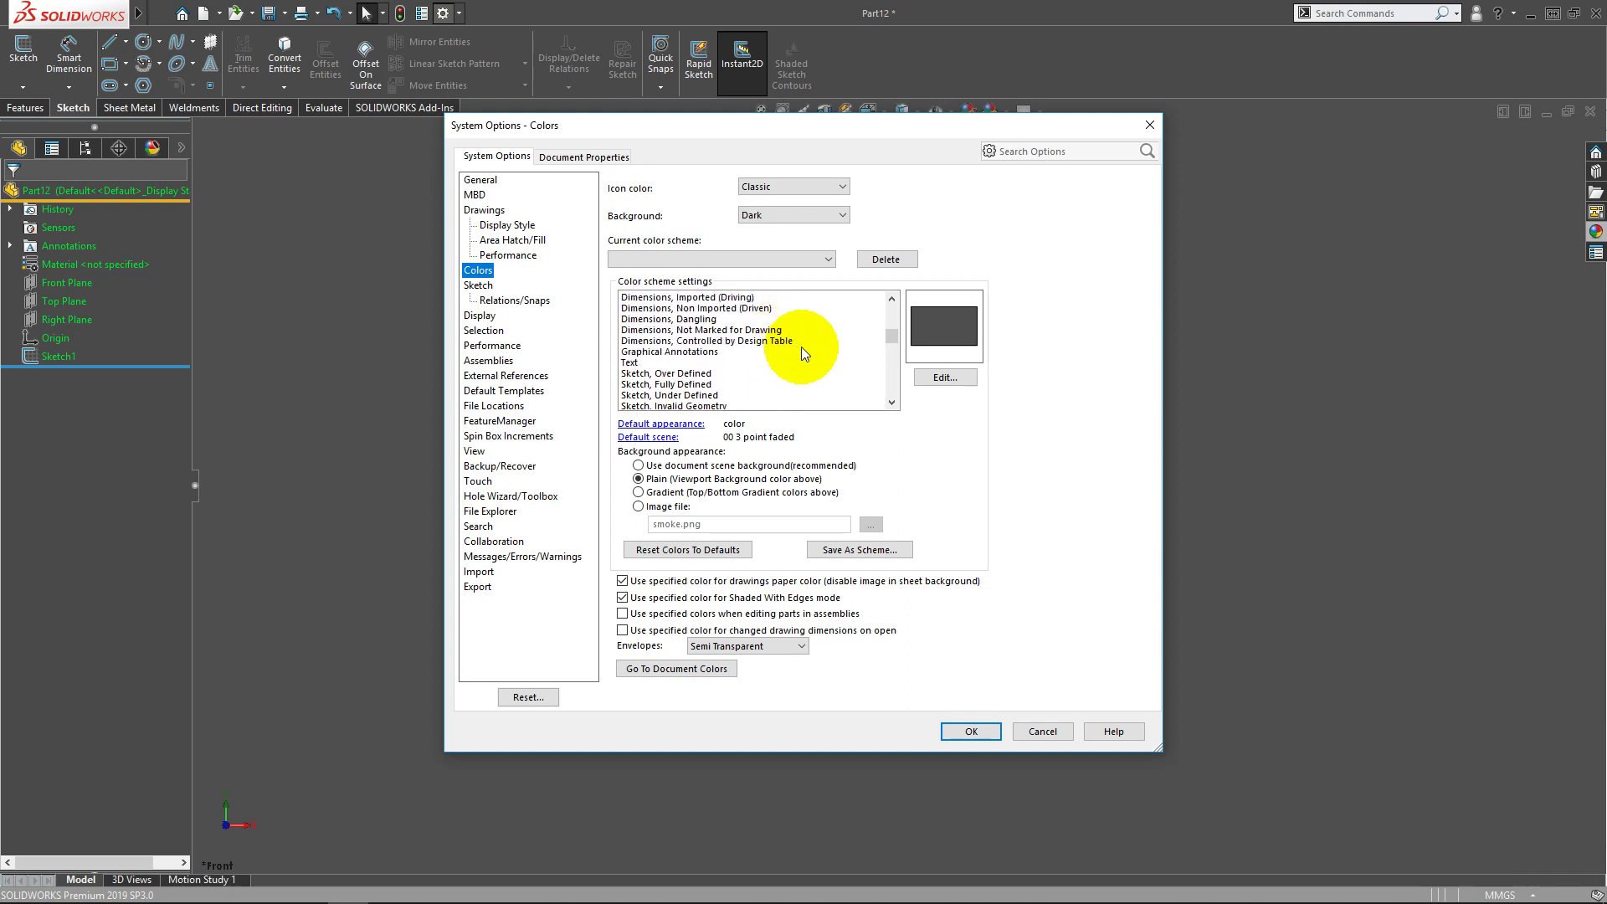
pyautogui.scroll(2, 801, 346)
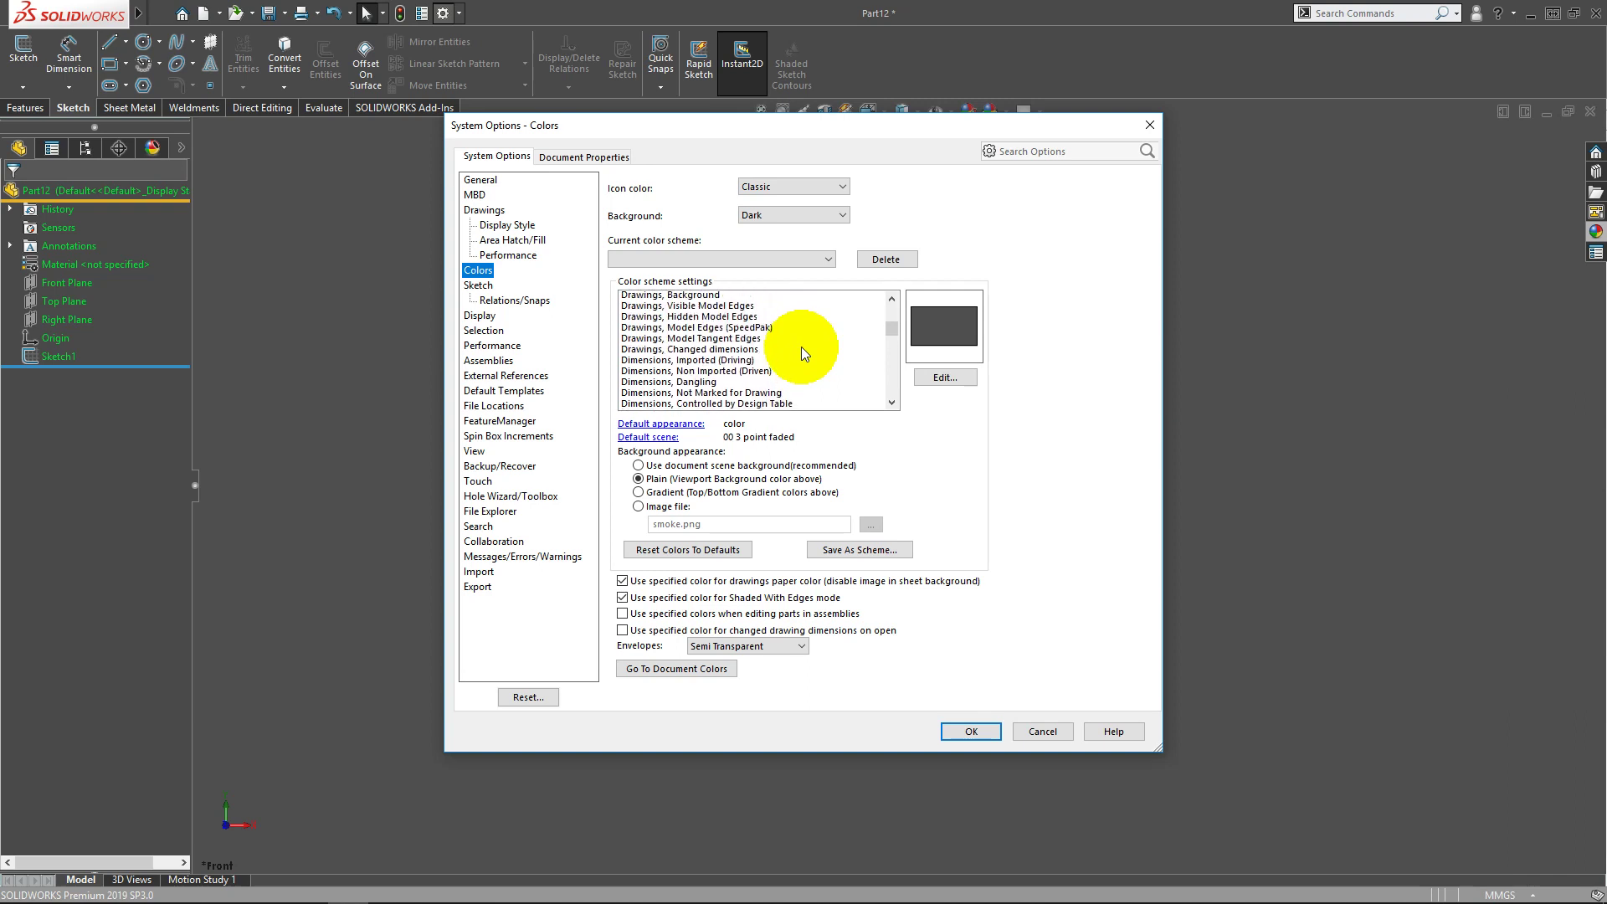
pyautogui.scroll(1, 801, 346)
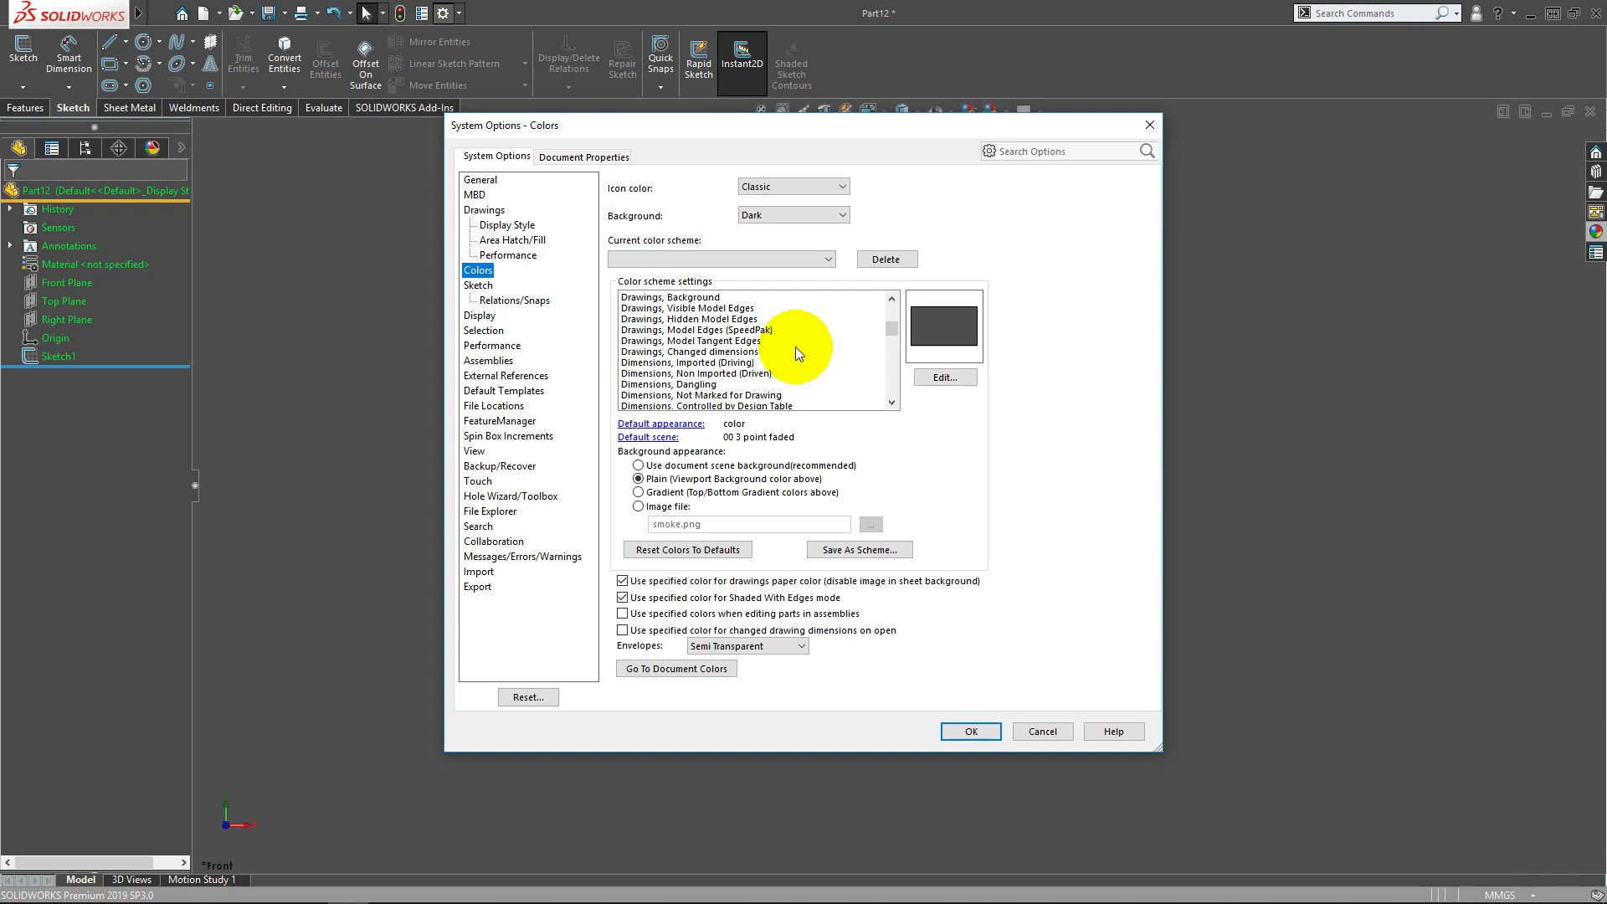
pyautogui.scroll(-1, 795, 347)
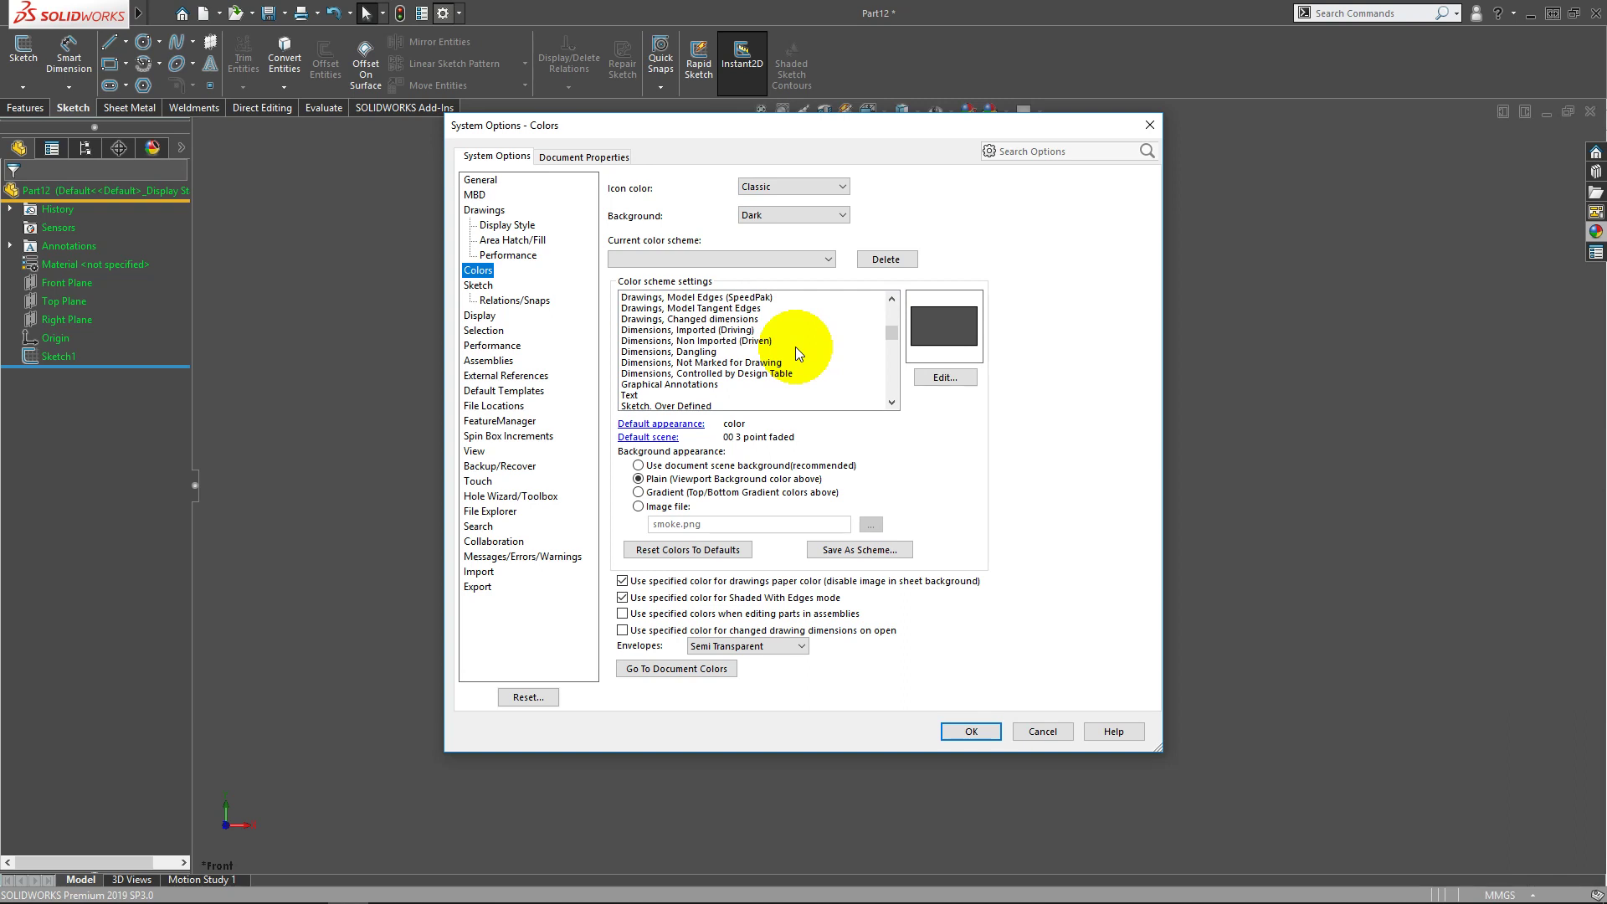
pyautogui.scroll(1, 796, 347)
pyautogui.scroll(1, 796, 346)
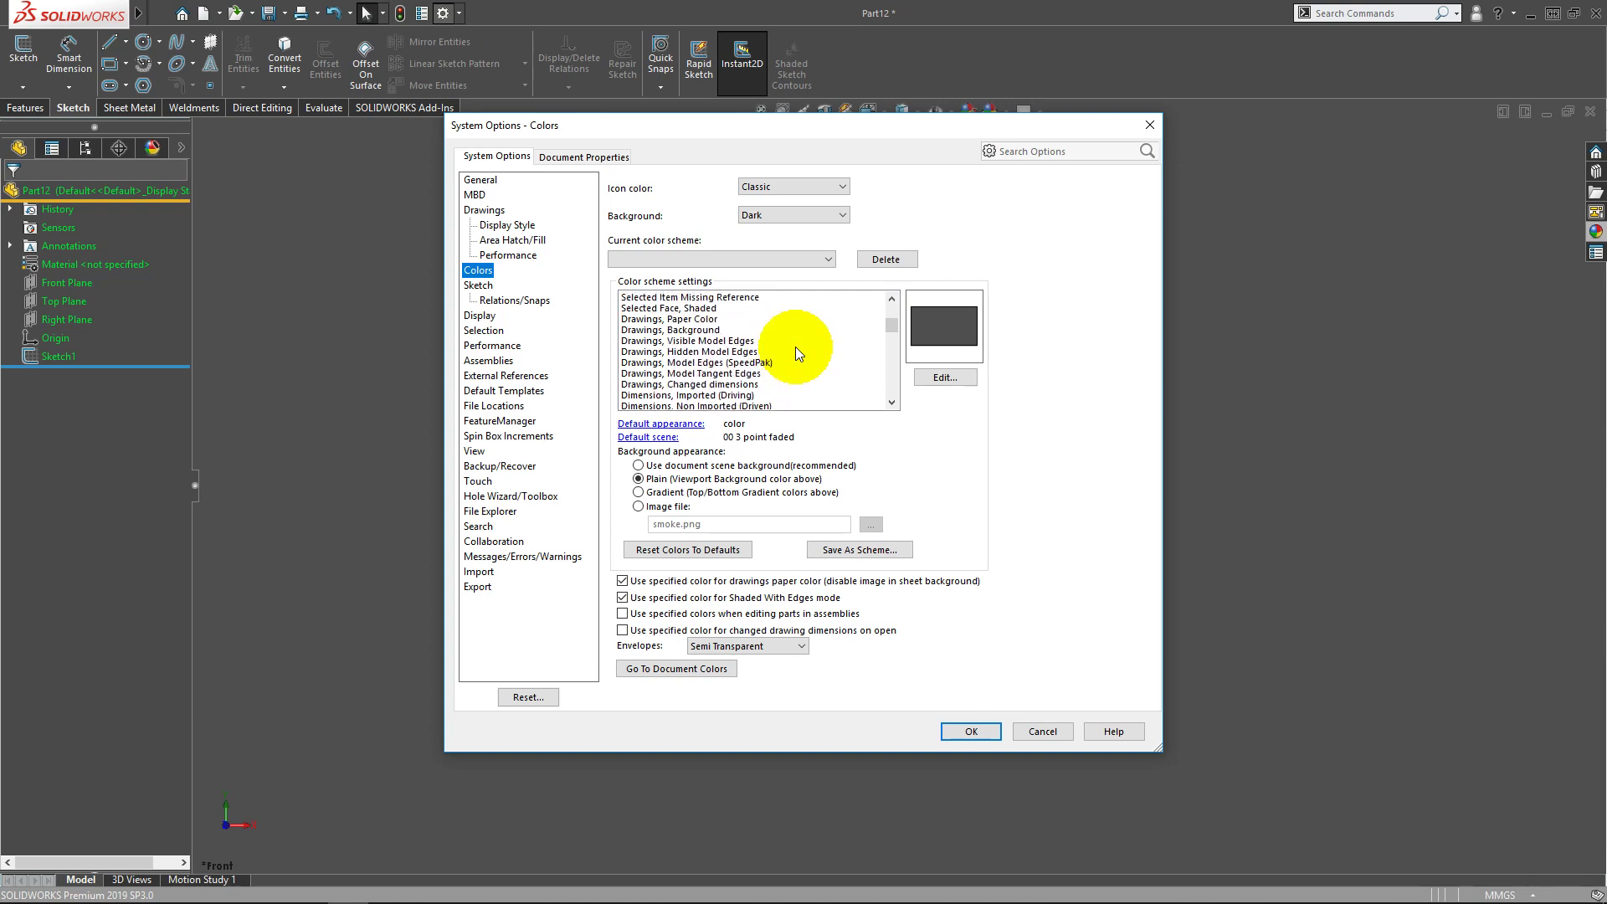
pyautogui.moveTo(894, 326); pyautogui.dragTo(897, 314)
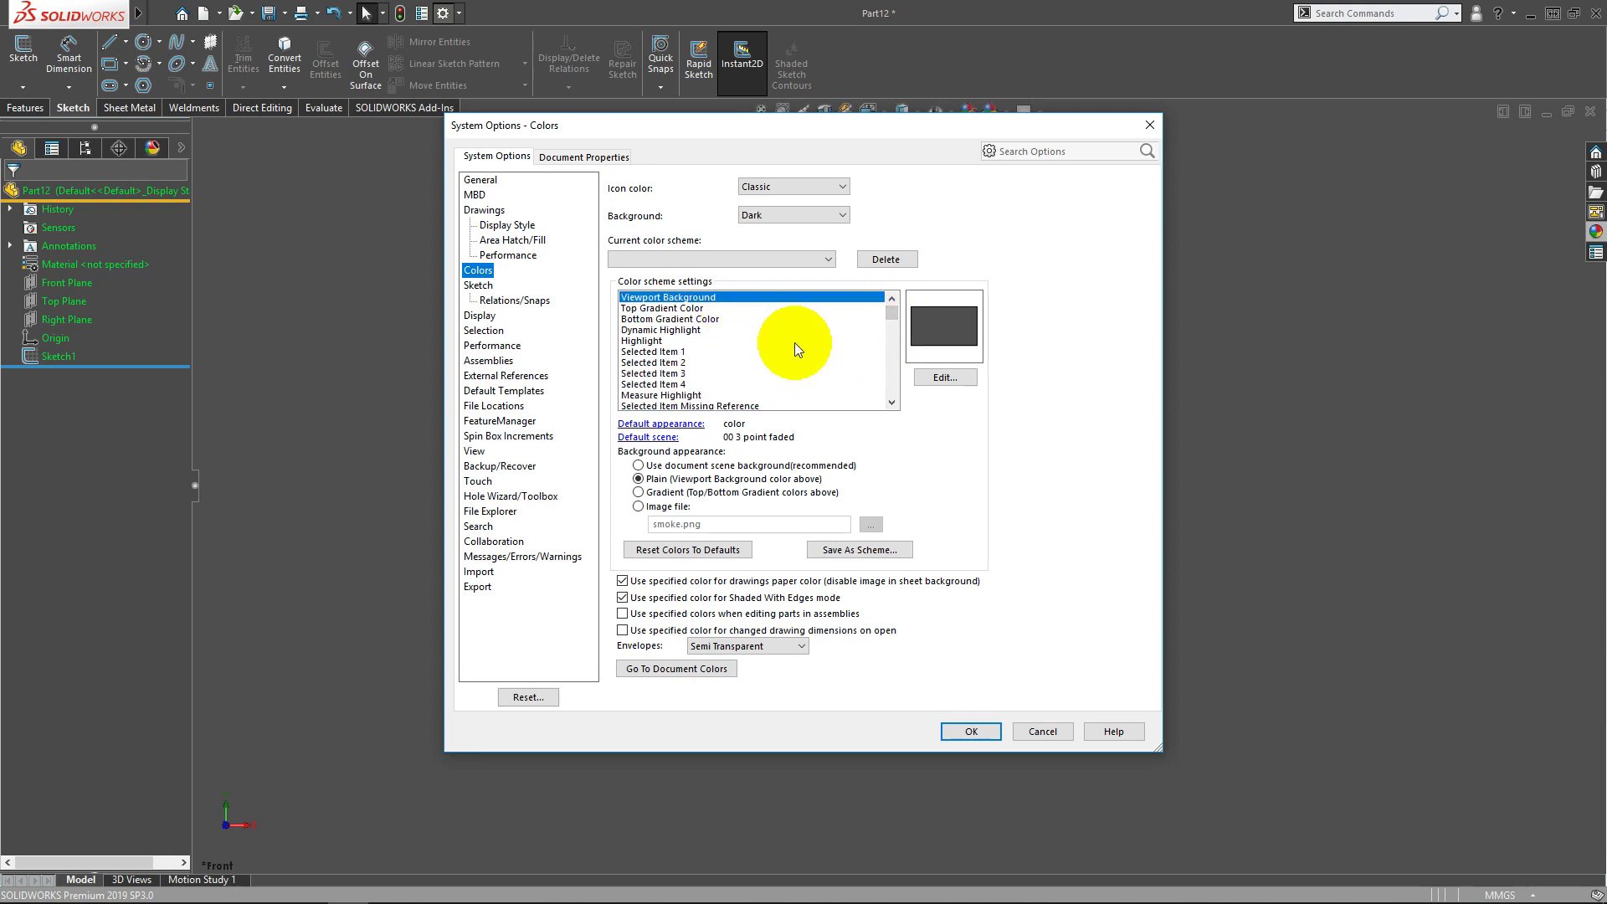
pyautogui.scroll(-1, 795, 343)
pyautogui.scroll(-1, 795, 343)
pyautogui.scroll(-1, 795, 343)
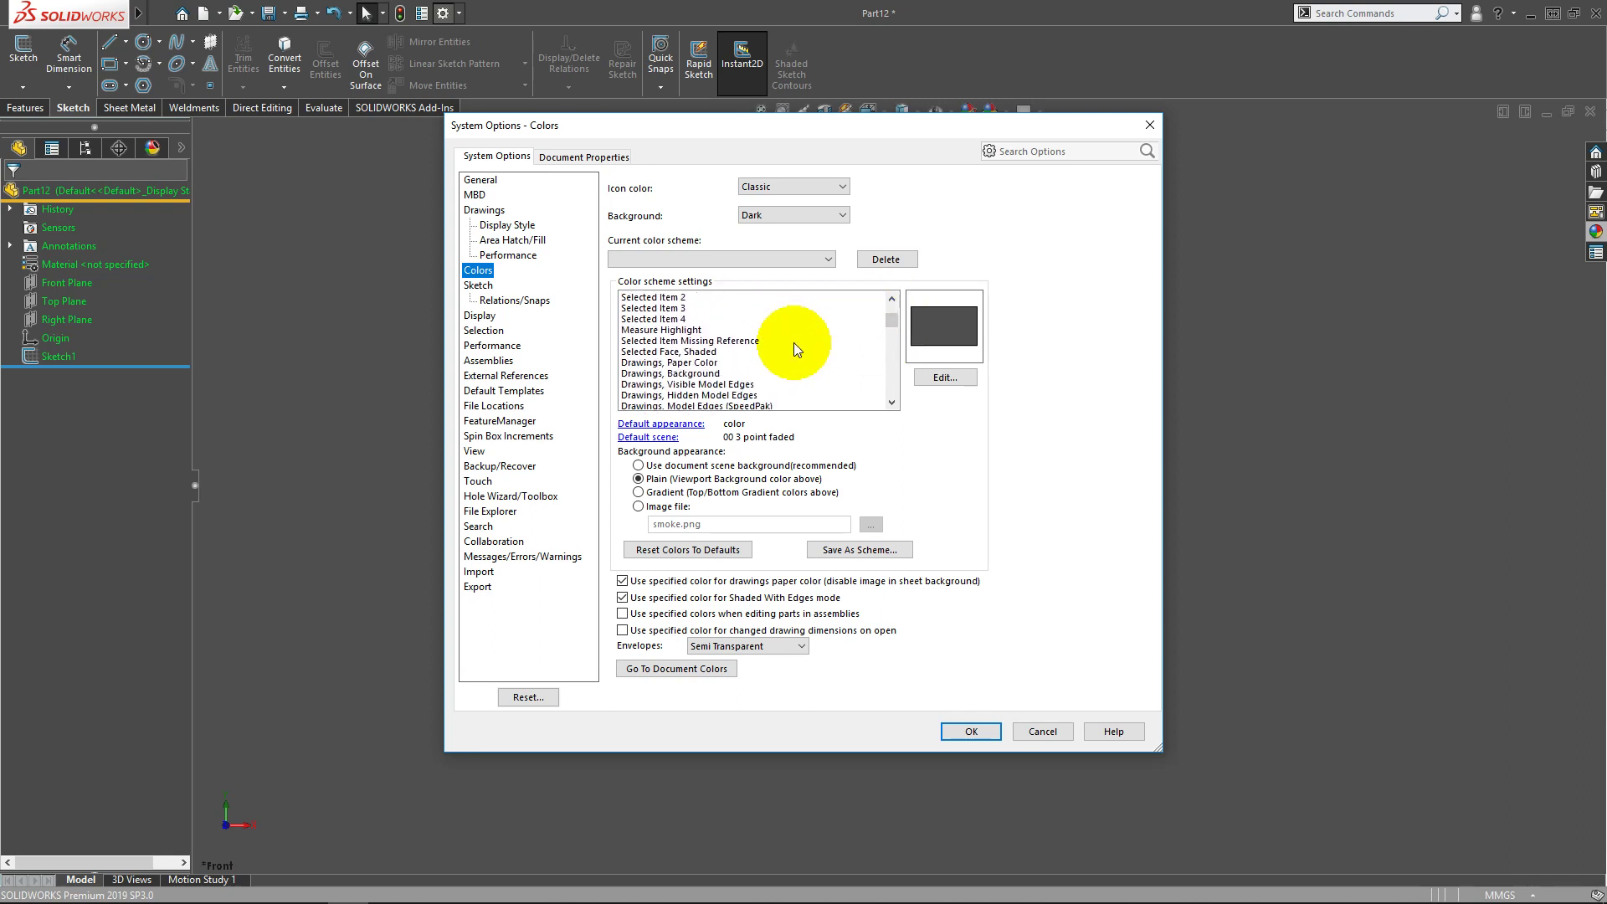
pyautogui.scroll(-1, 794, 344)
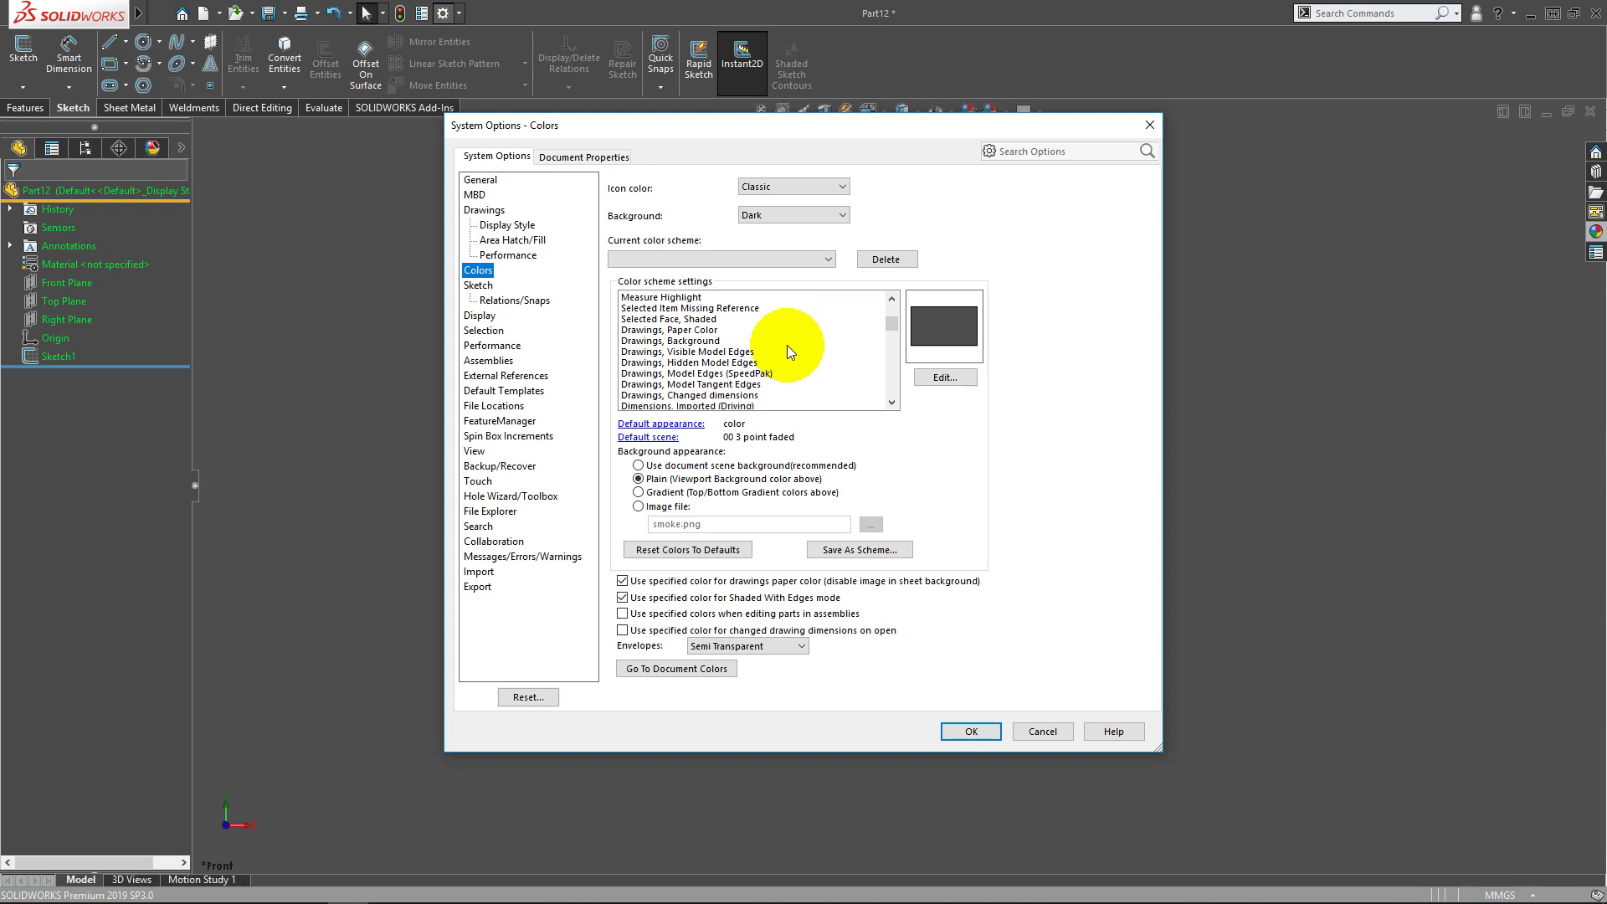
pyautogui.scroll(-1, 745, 352)
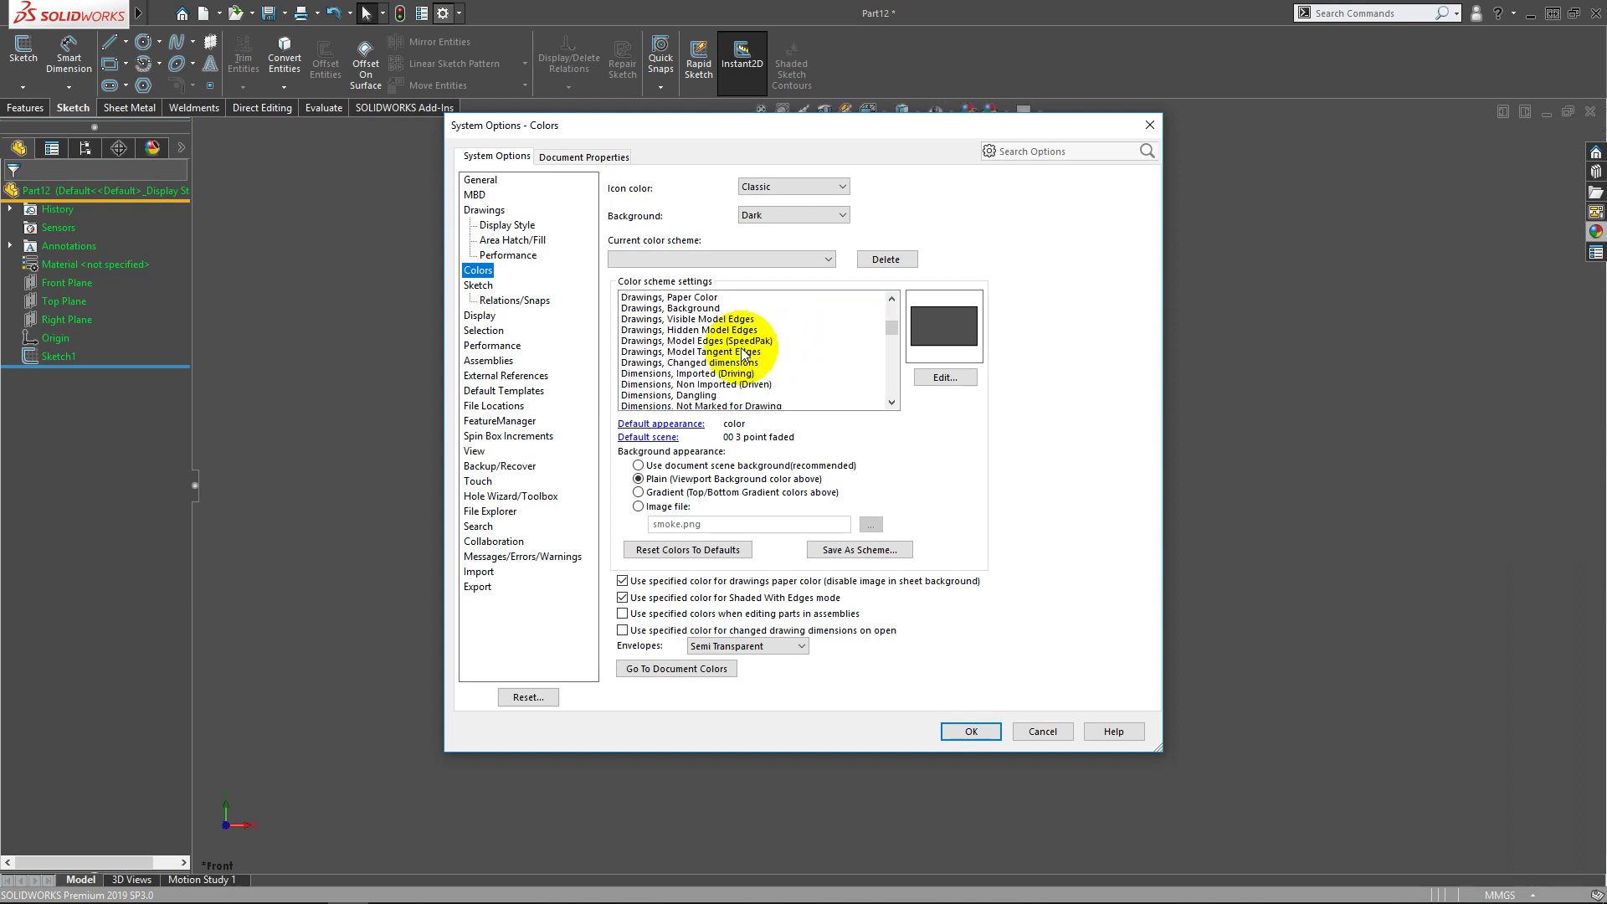
pyautogui.scroll(-1, 778, 351)
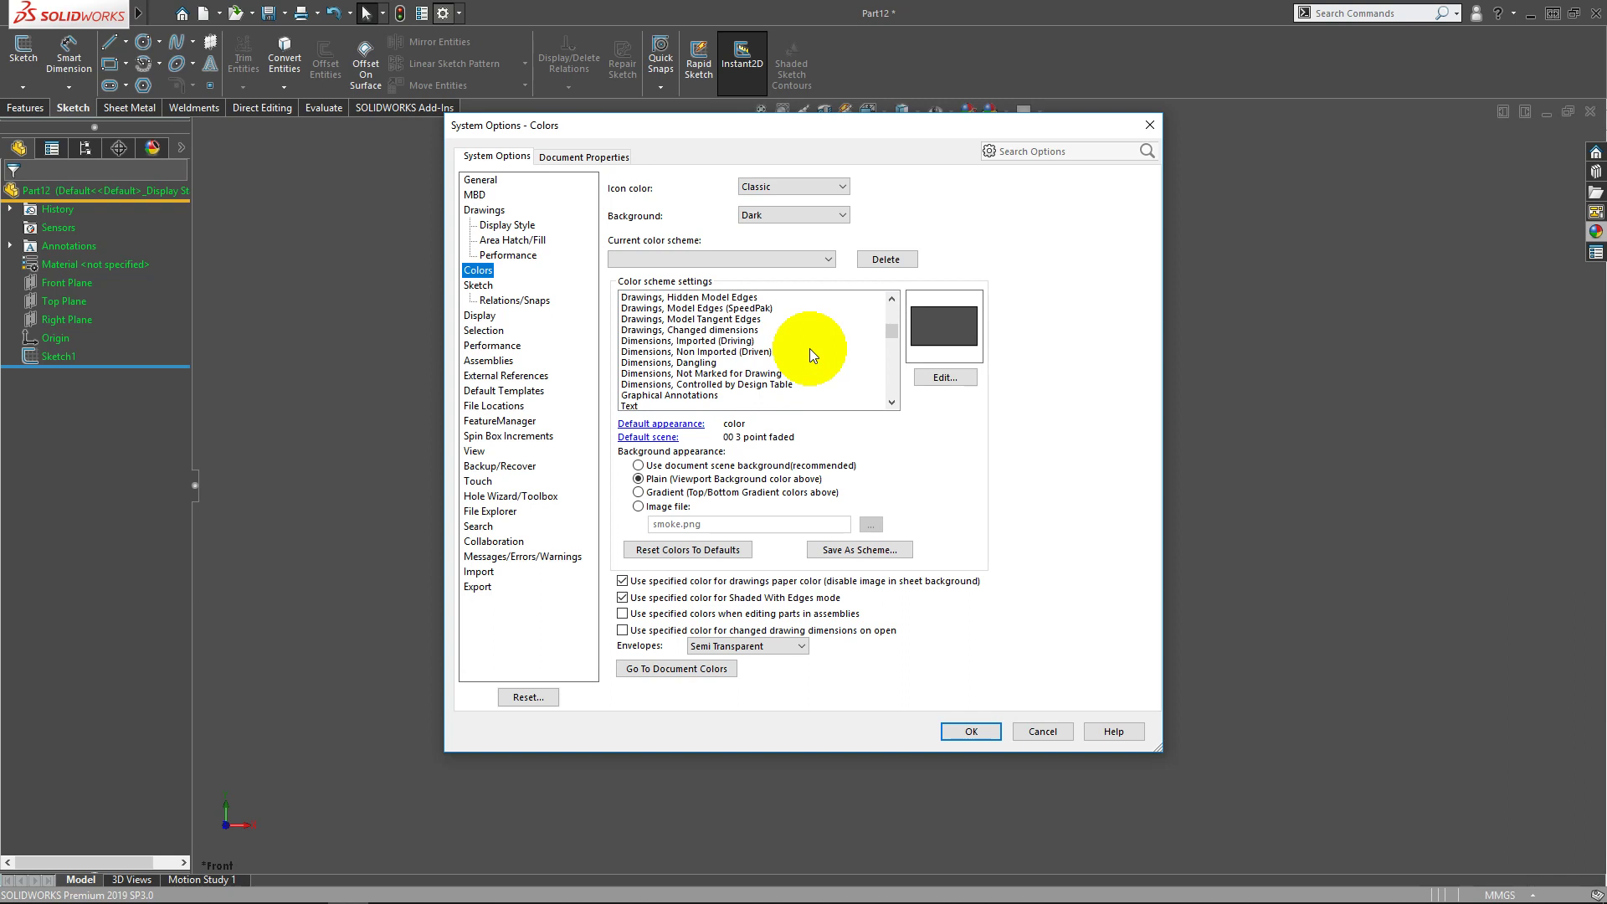
# Set Dimensions, Imported (Driving) to cyan (0, 255, 255) and apply the System Options
pyautogui.click(714, 341)
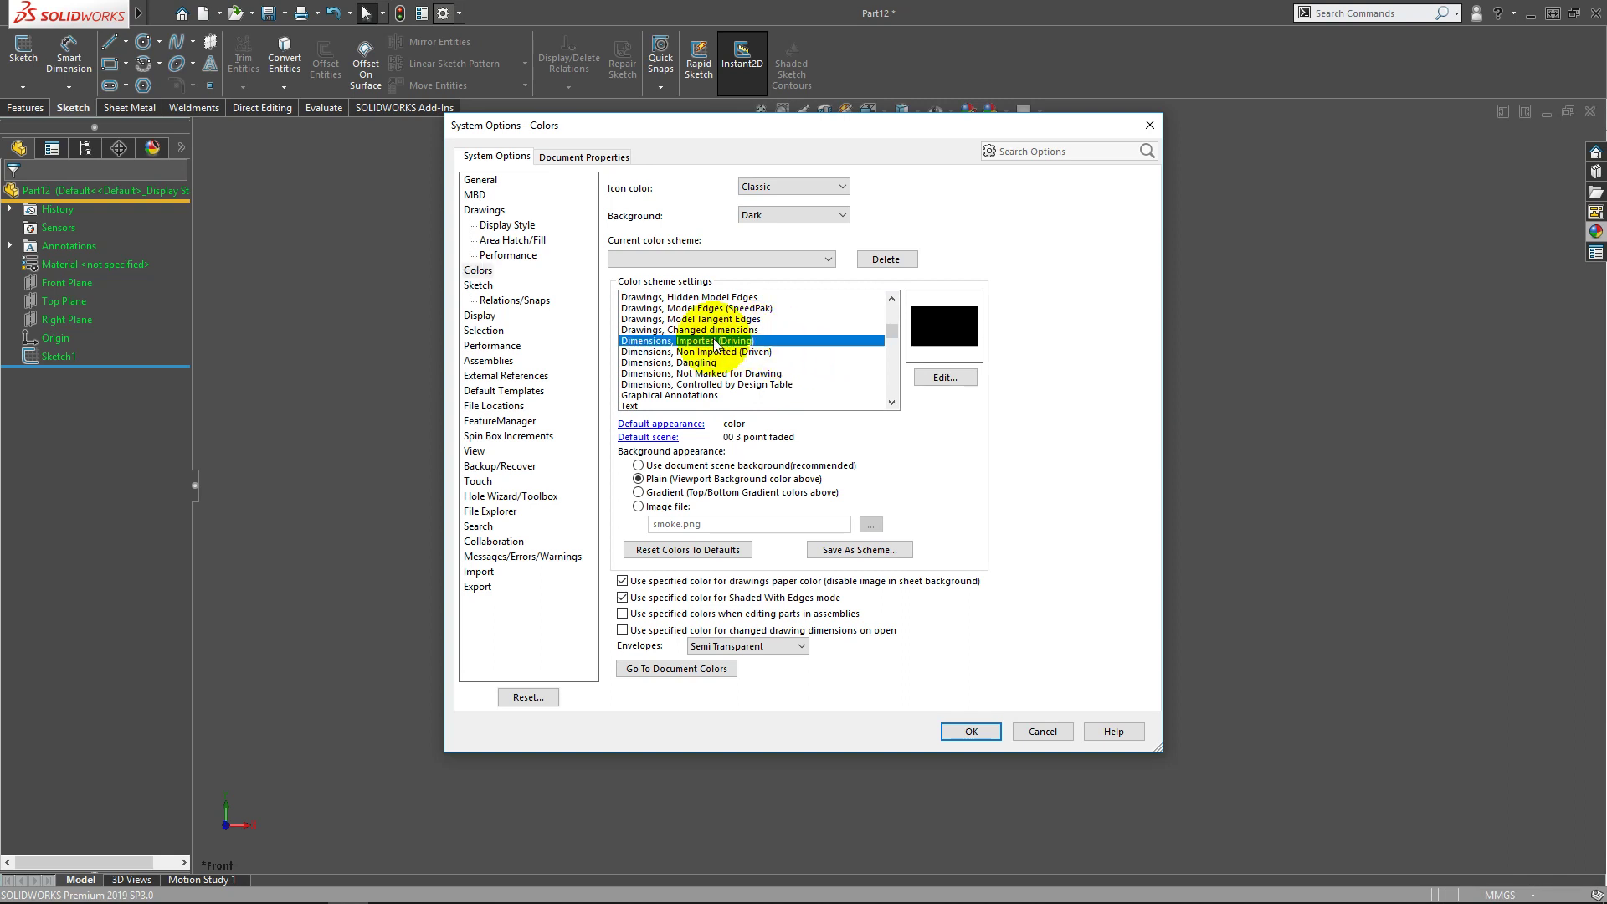
pyautogui.click(936, 381)
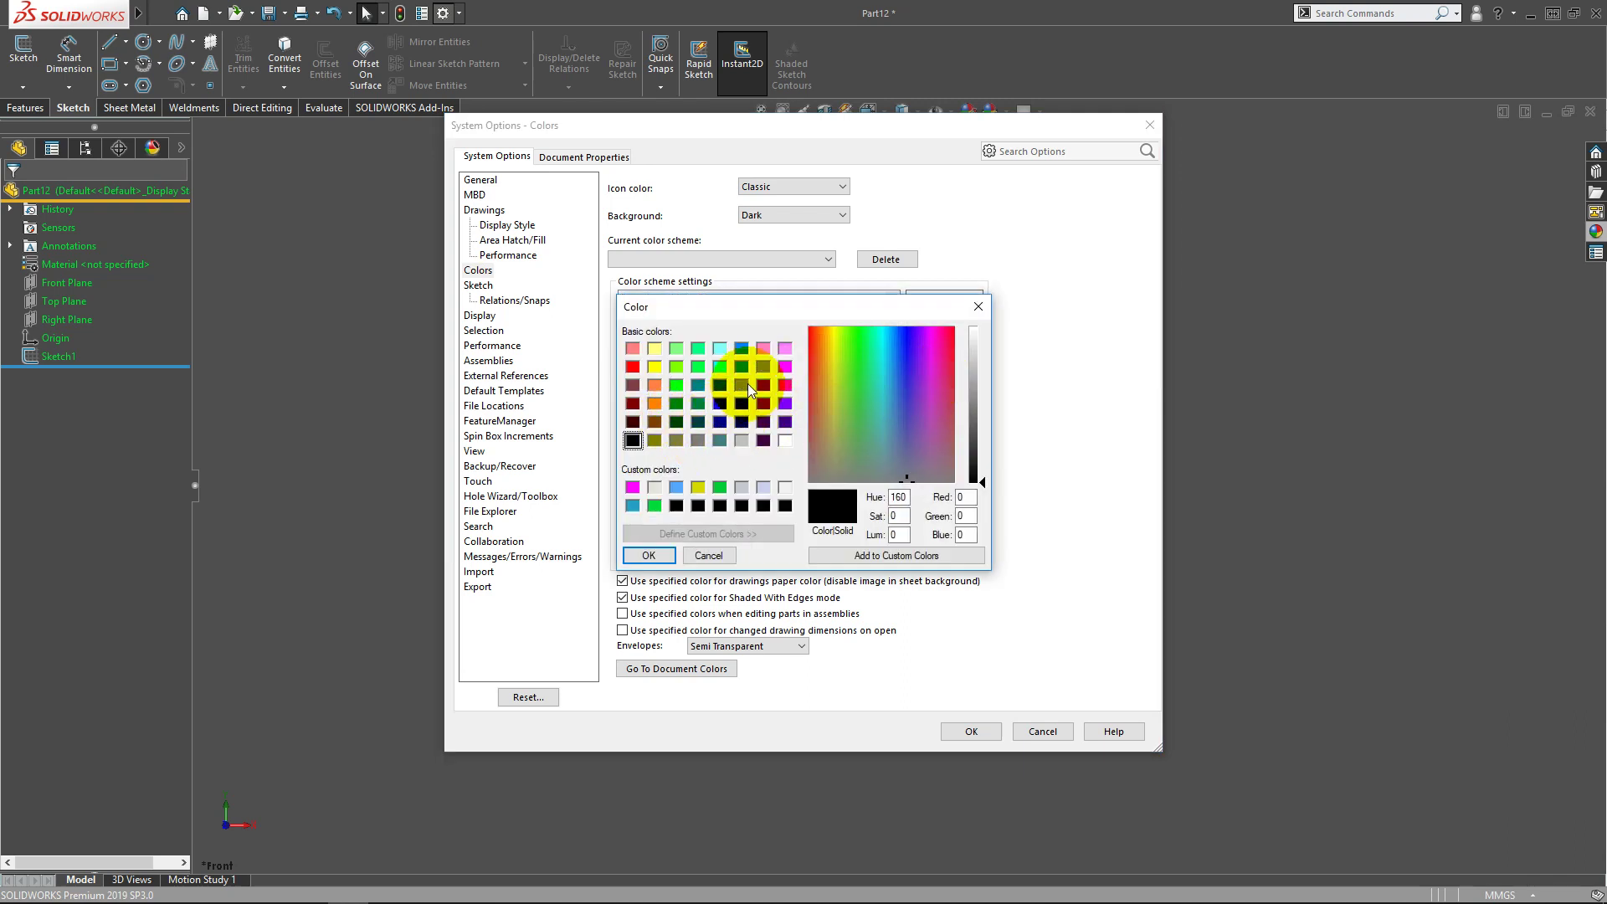
pyautogui.click(722, 368)
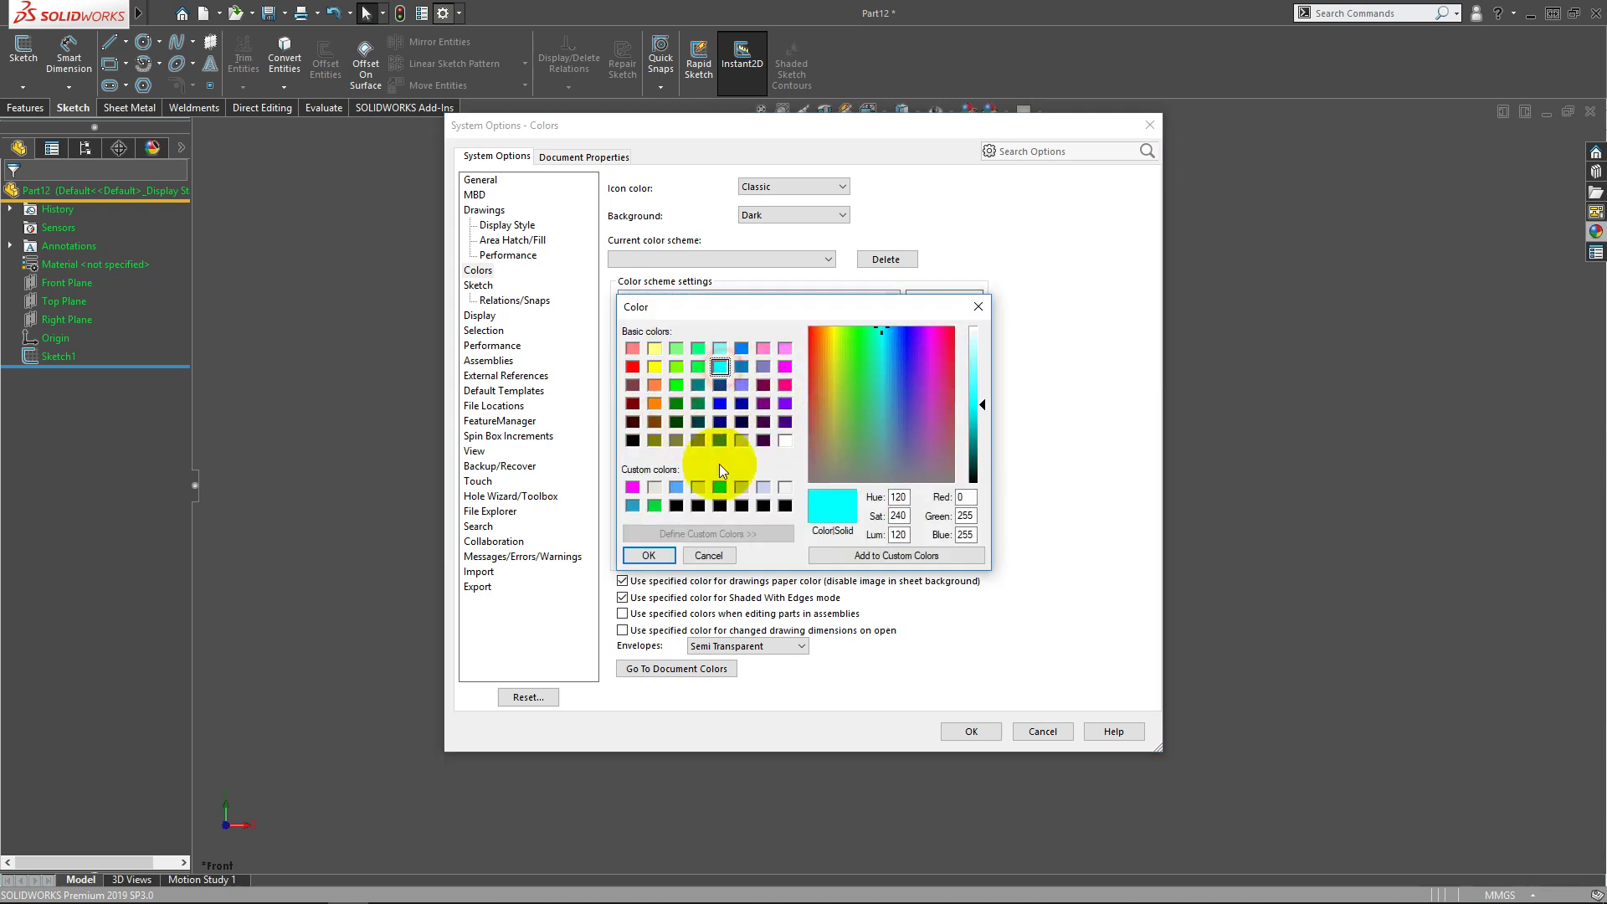
pyautogui.click(647, 555)
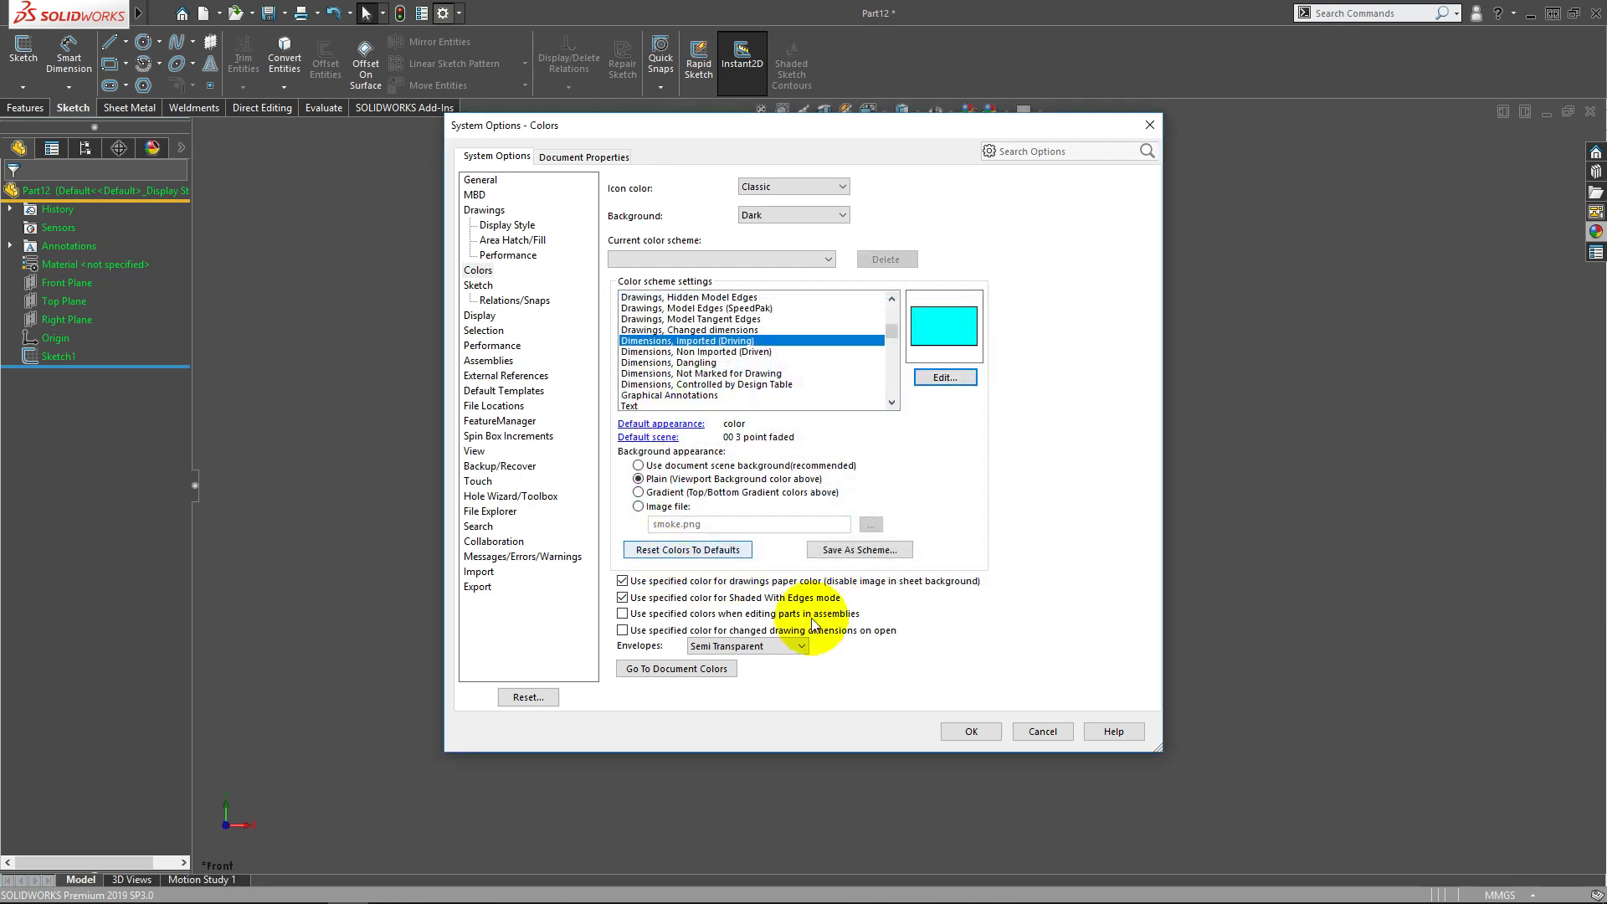
pyautogui.click(971, 731)
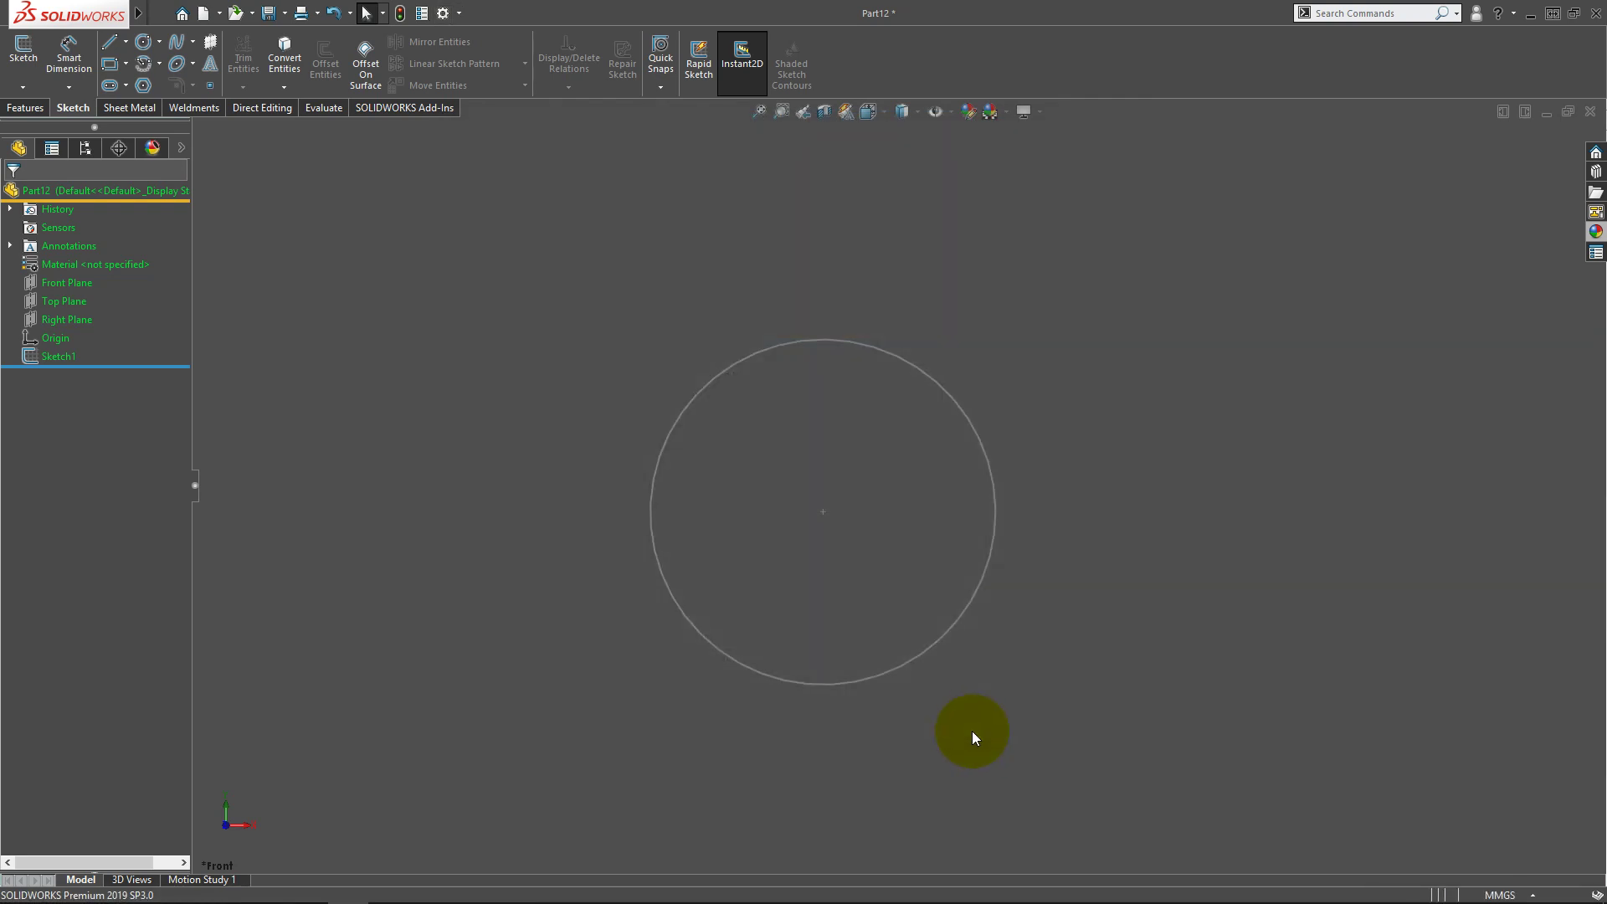
# Edit Sketch1 and move the Ø207.45 dimension to the circle's top-left
pyautogui.click(58, 356)
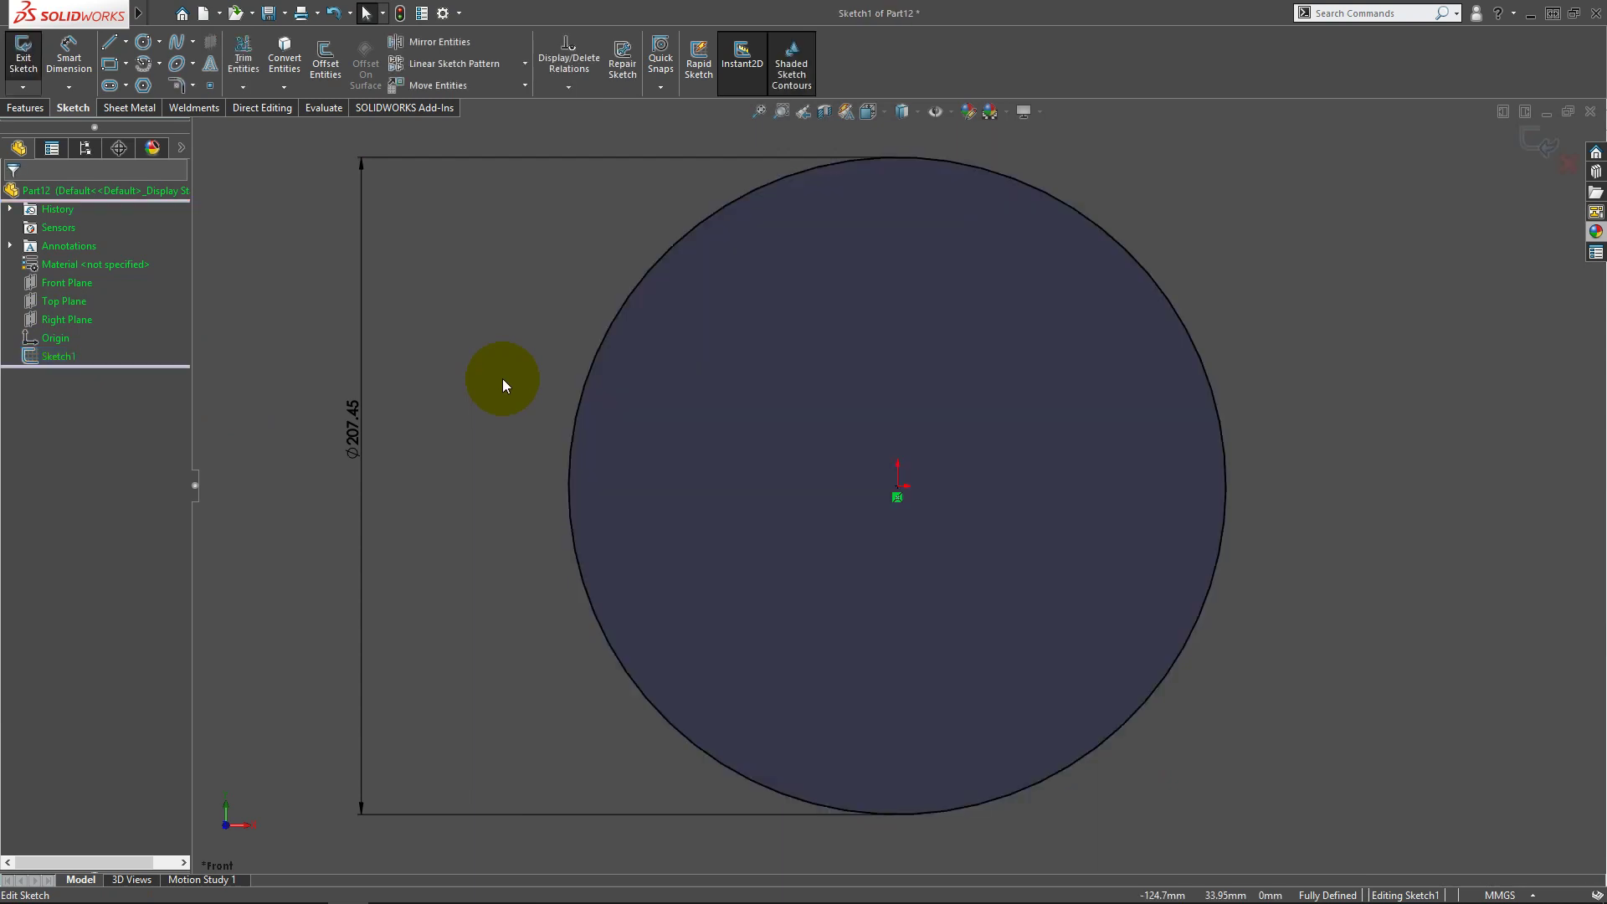
pyautogui.moveTo(576, 471); pyautogui.dragTo(484, 326)
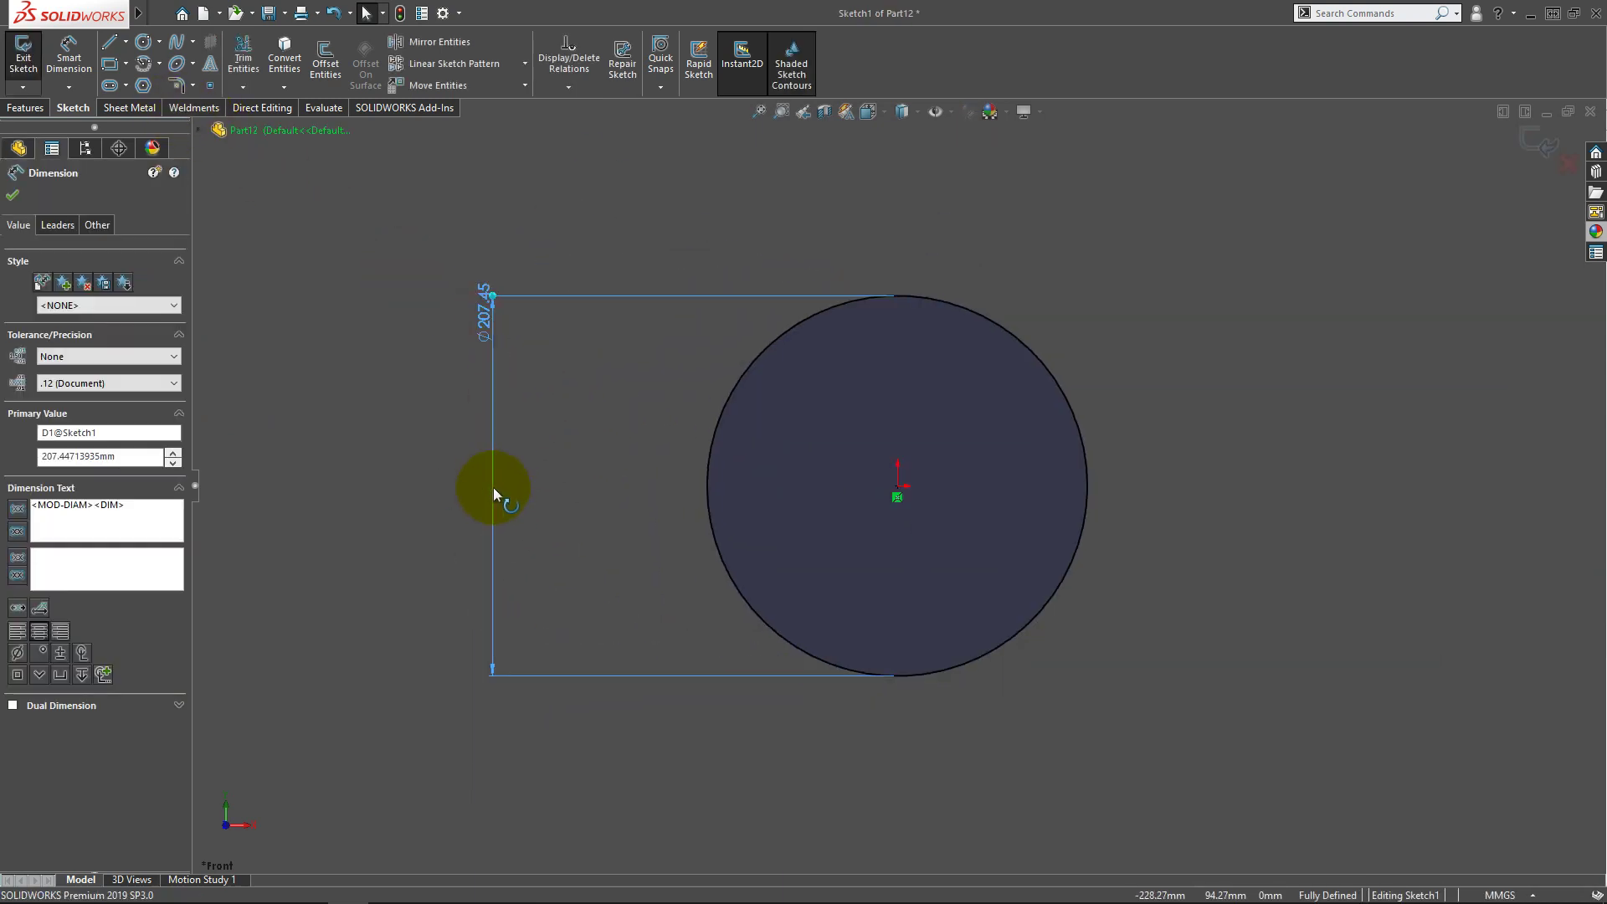
pyautogui.click(619, 484)
# Add a second driven Ø207.45 diameter dimension to the circle at its upper right
pyautogui.click(68, 54)
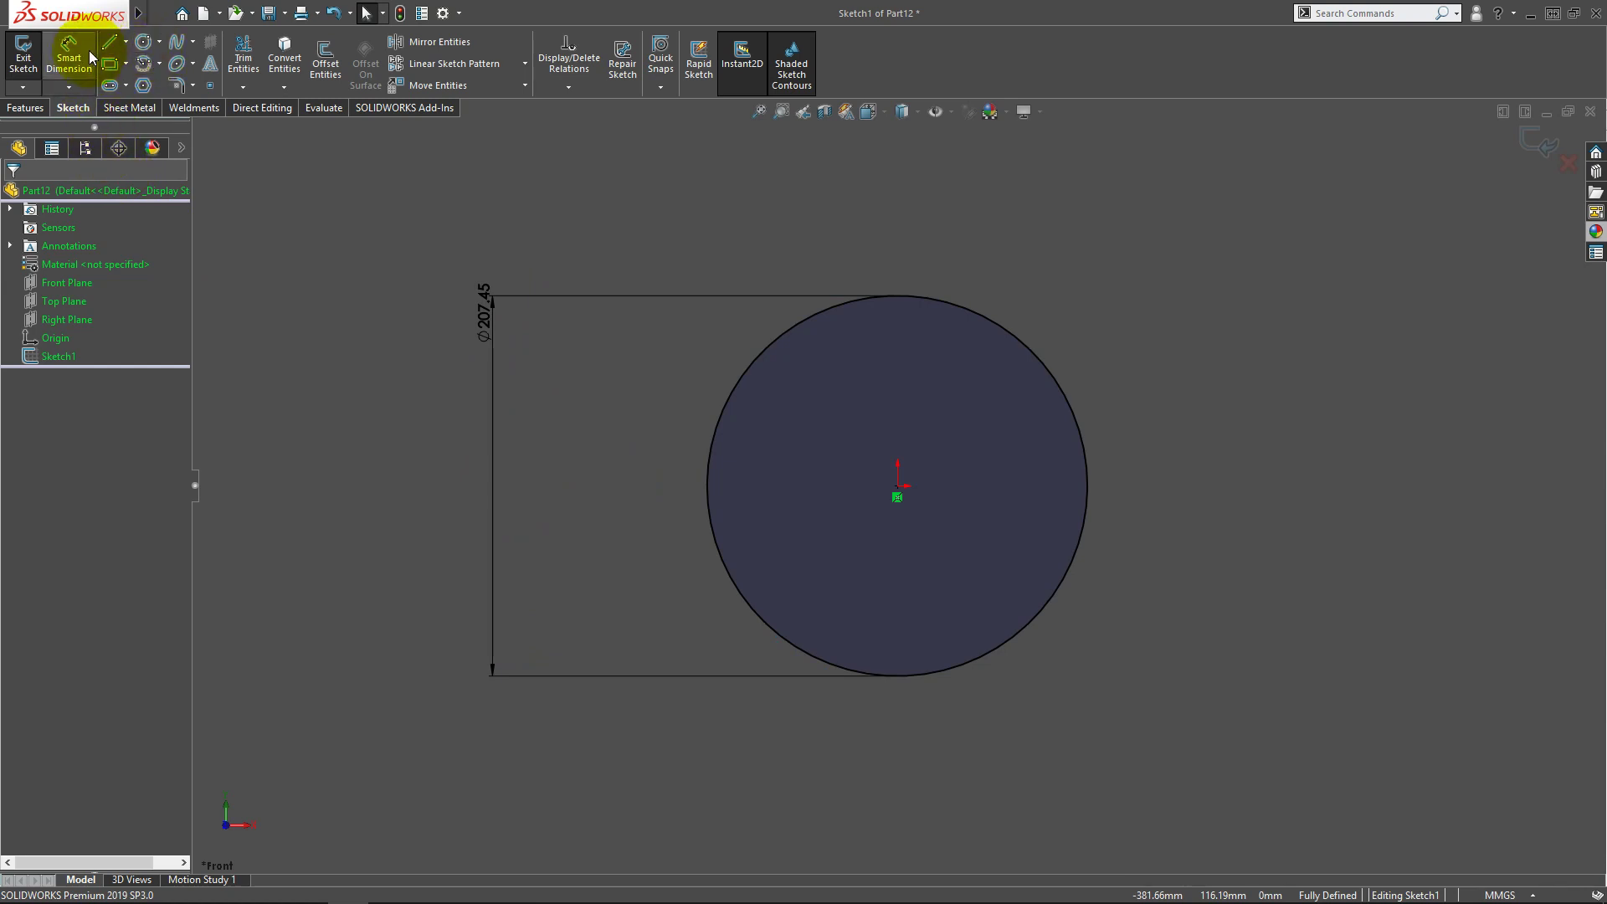
pyautogui.click(955, 304)
pyautogui.click(1088, 251)
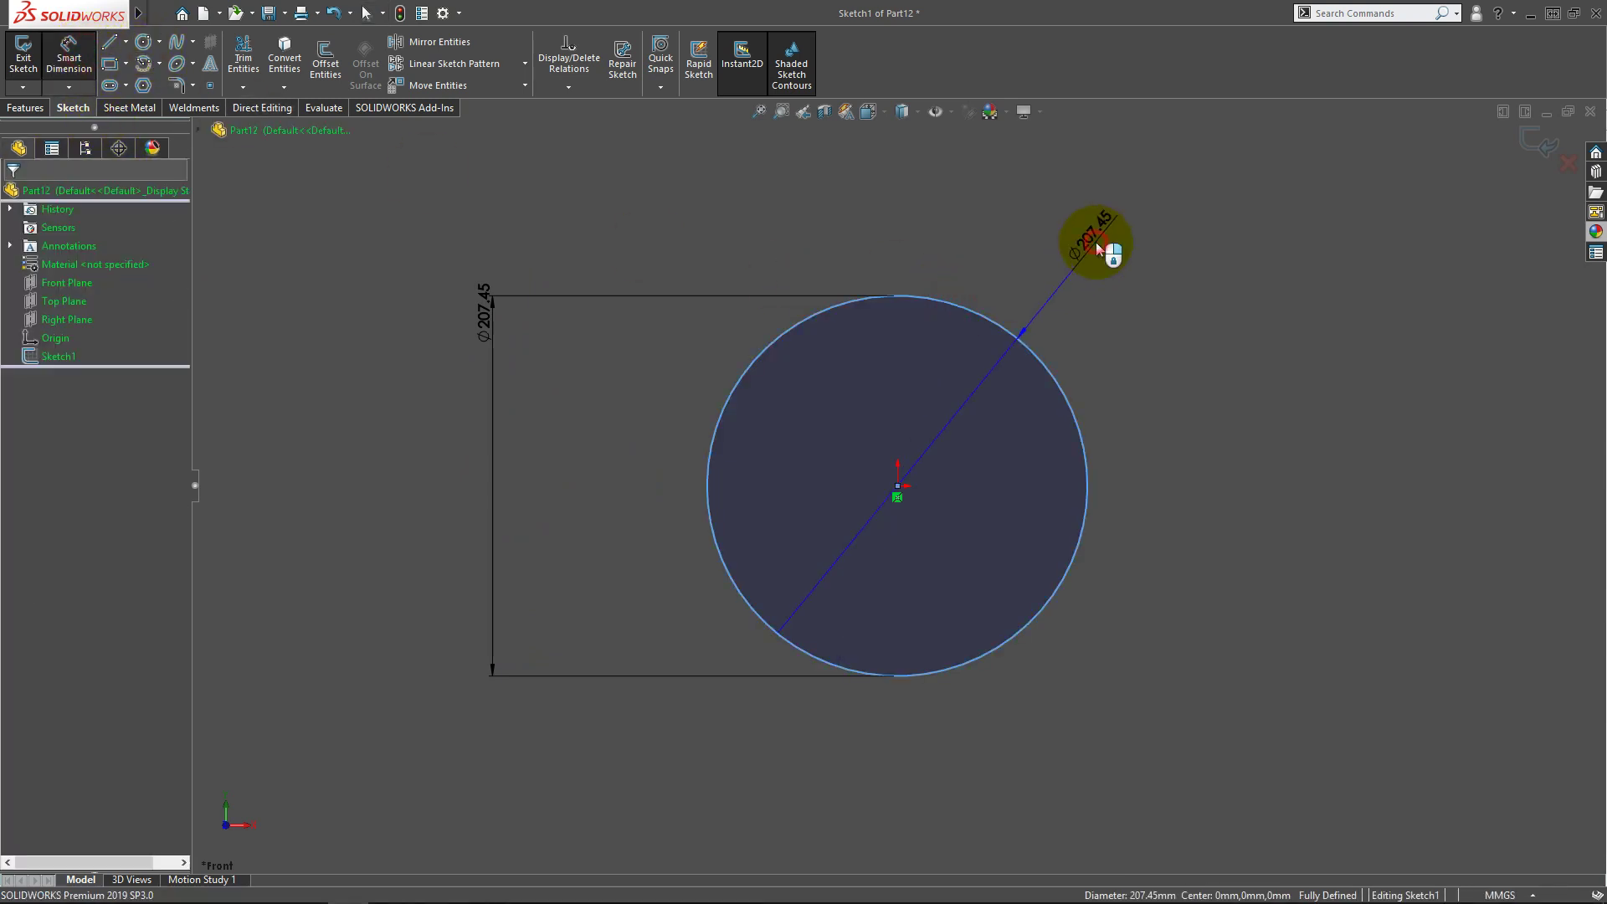
pyautogui.click(1273, 423)
pyautogui.click(1204, 529)
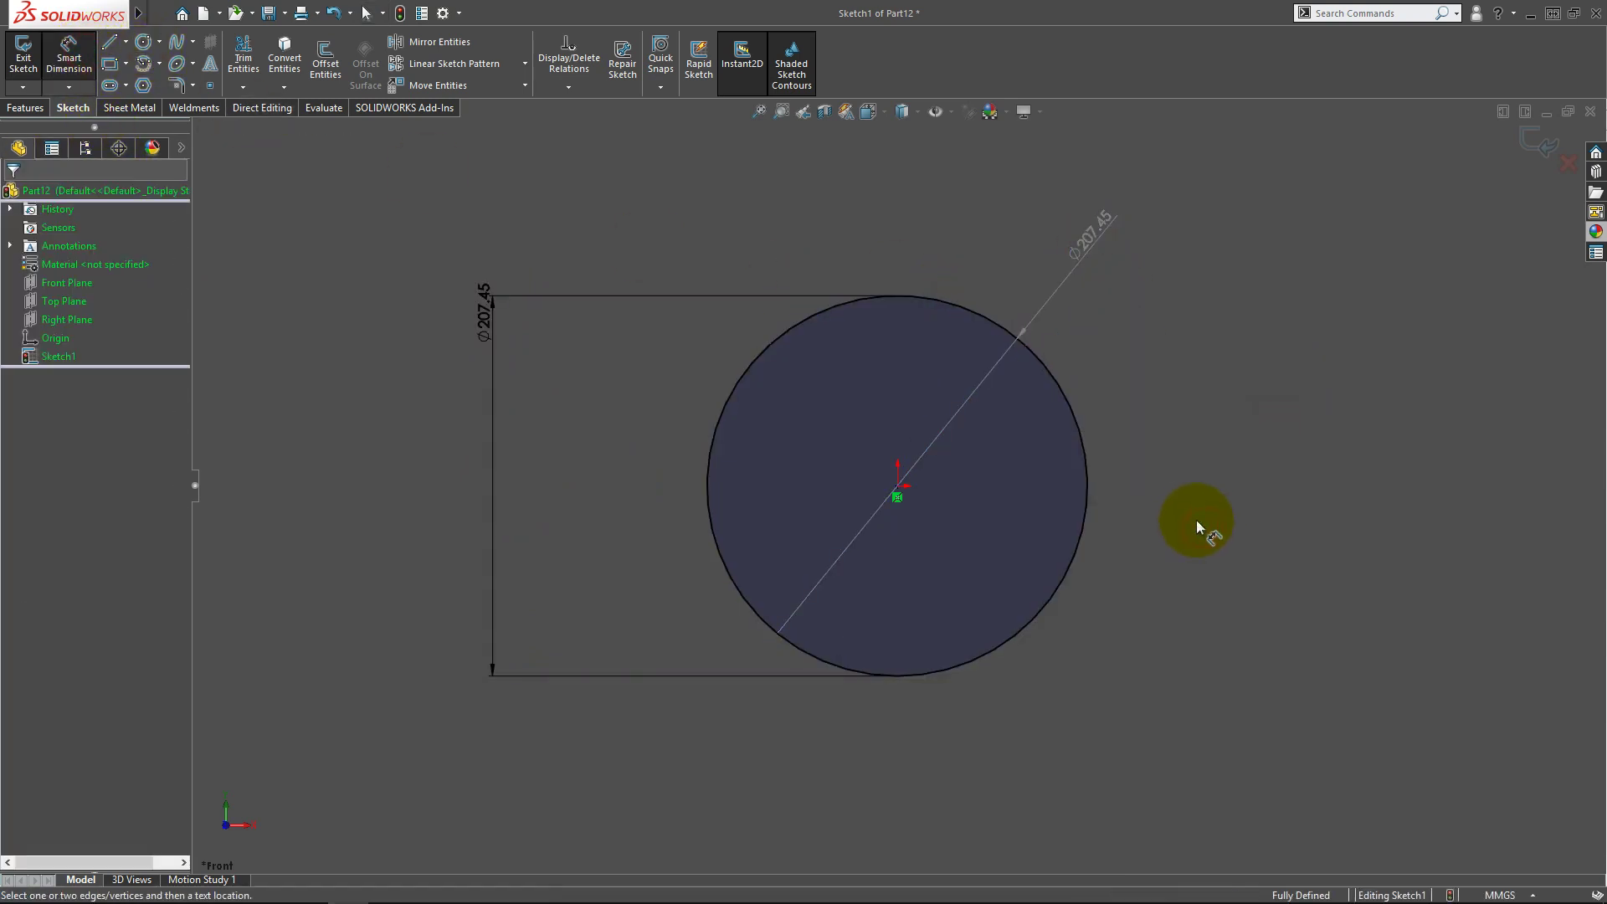
pyautogui.scroll(1, 1088, 409)
pyautogui.scroll(3, 1038, 417)
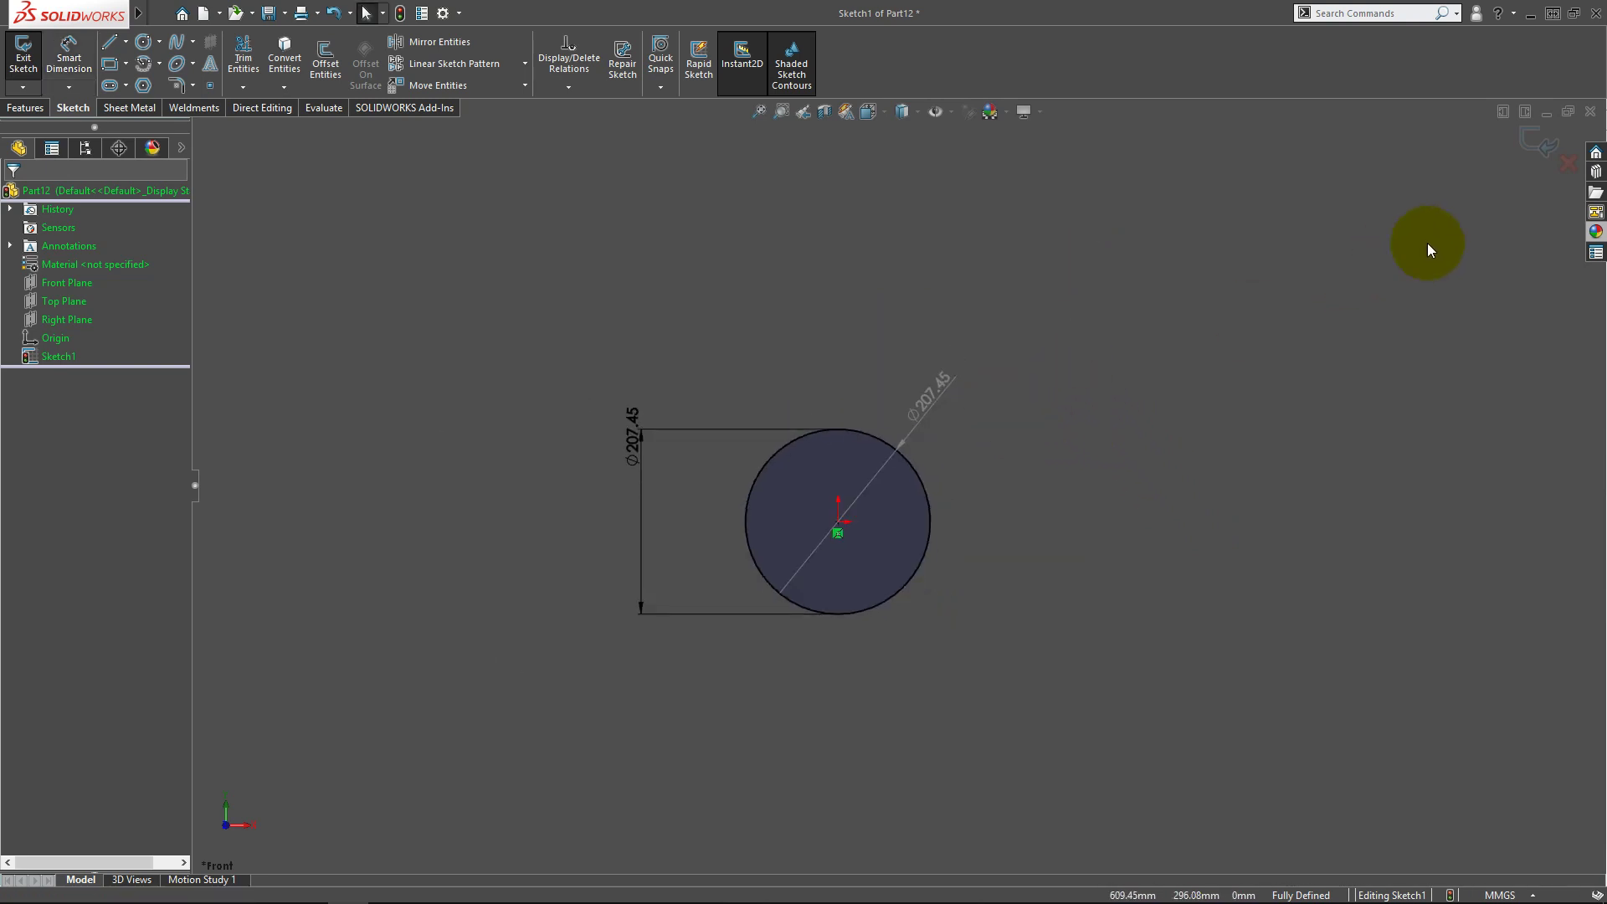
# Exit the sketch, then reopen Sketch1 for editing
pyautogui.click(1540, 144)
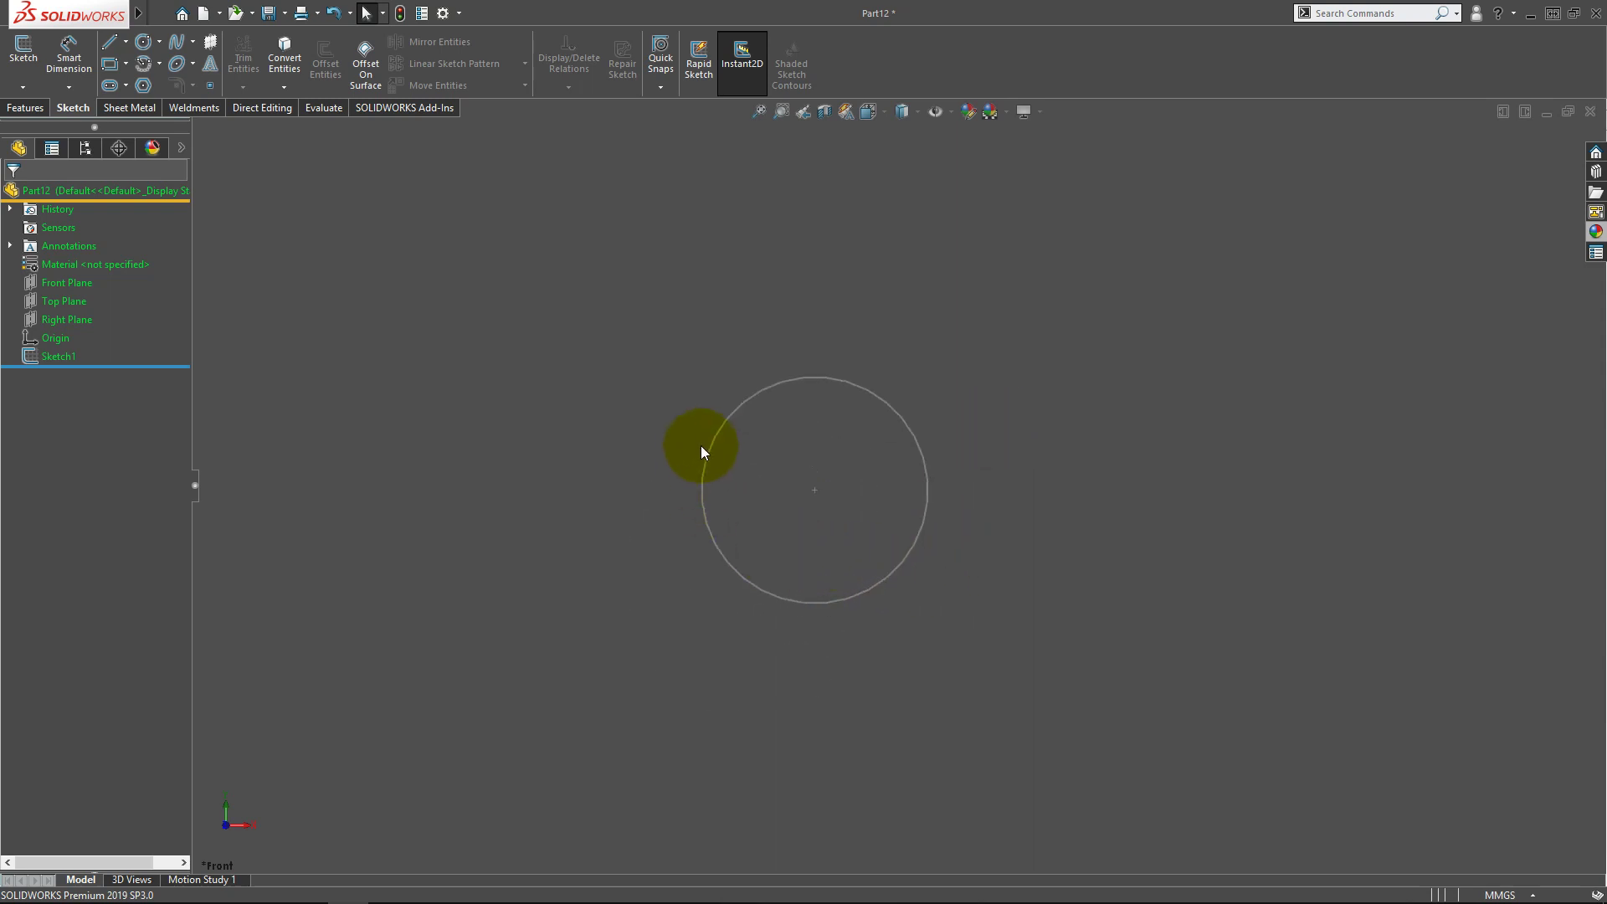
pyautogui.click(711, 437)
pyautogui.click(759, 363)
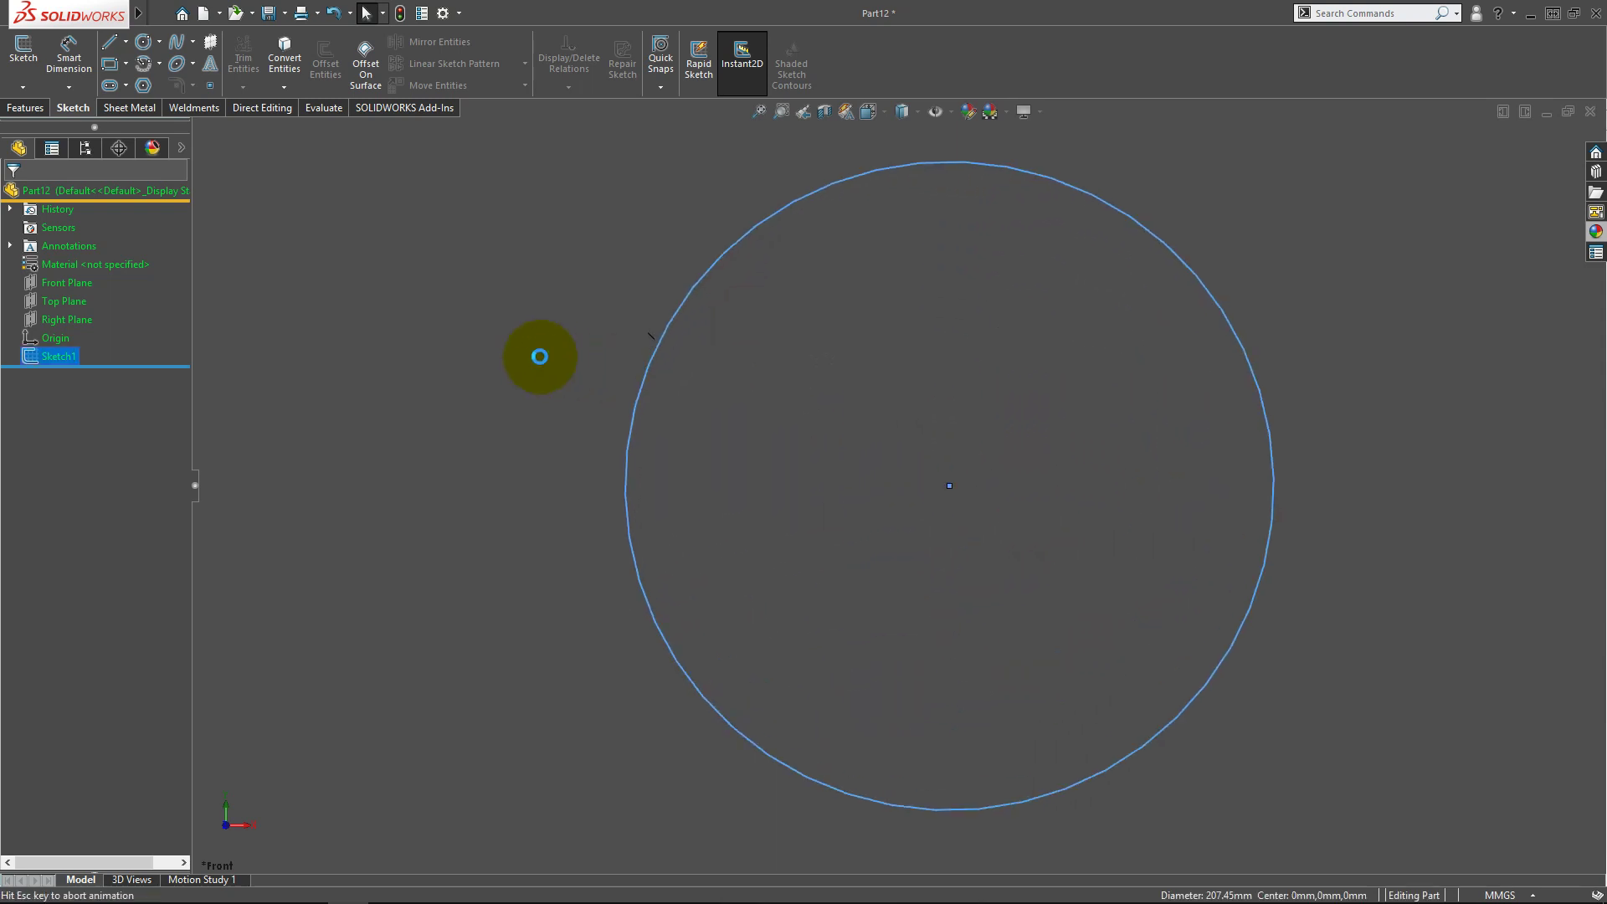
# Extrude Sketch1 into a 10 mm blind Boss-Extrude1 disc and orbit to view it
pyautogui.click(30, 109)
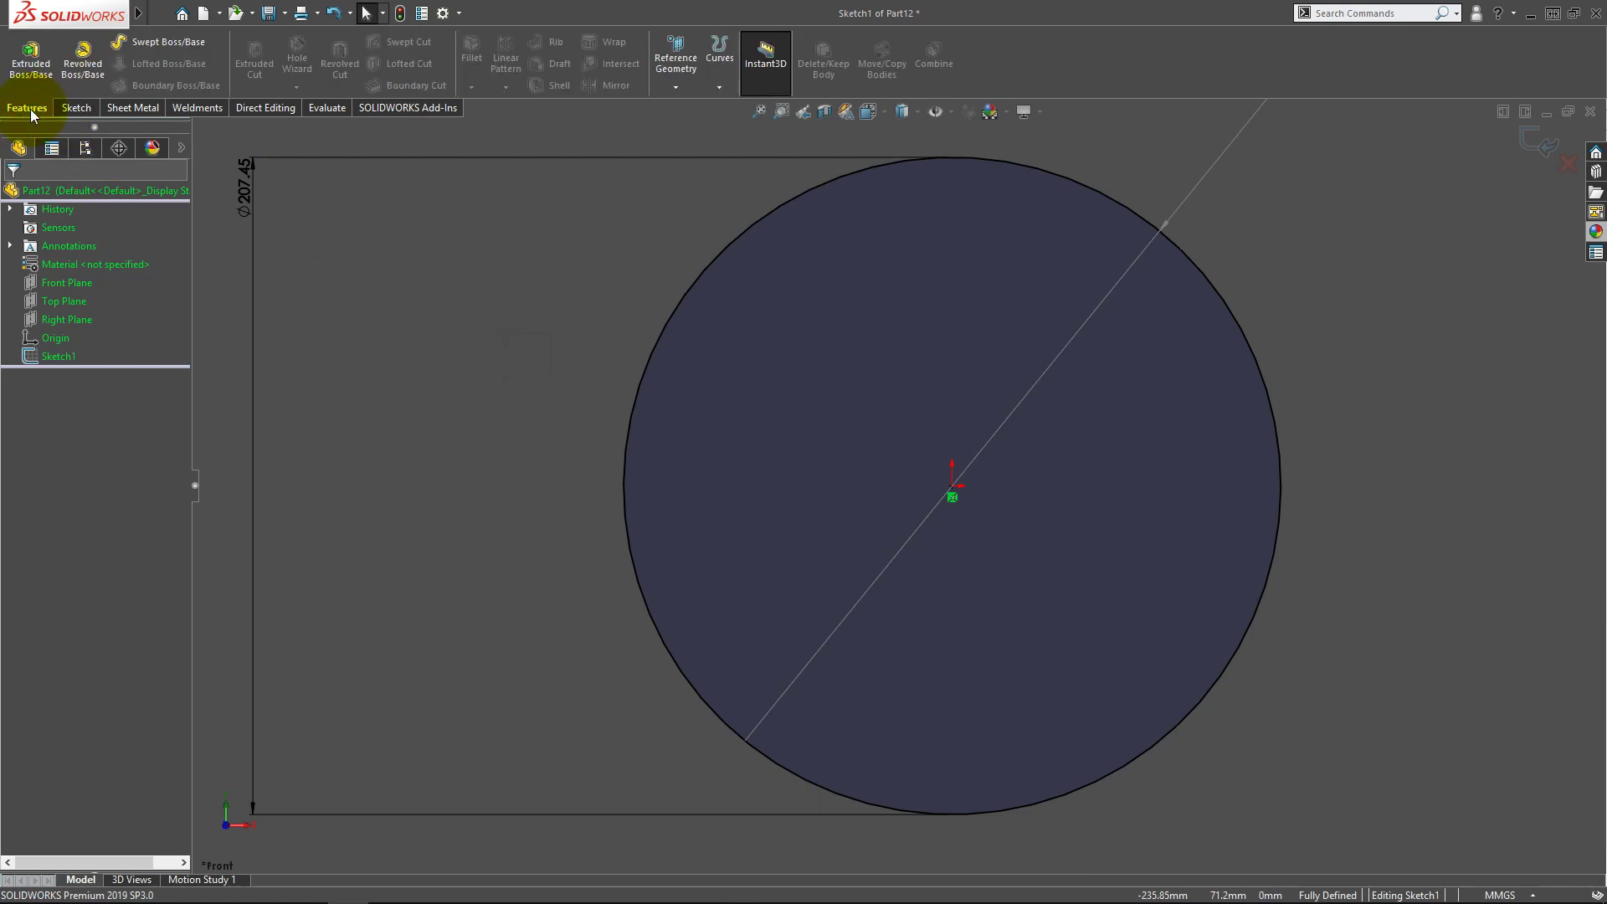
pyautogui.click(31, 58)
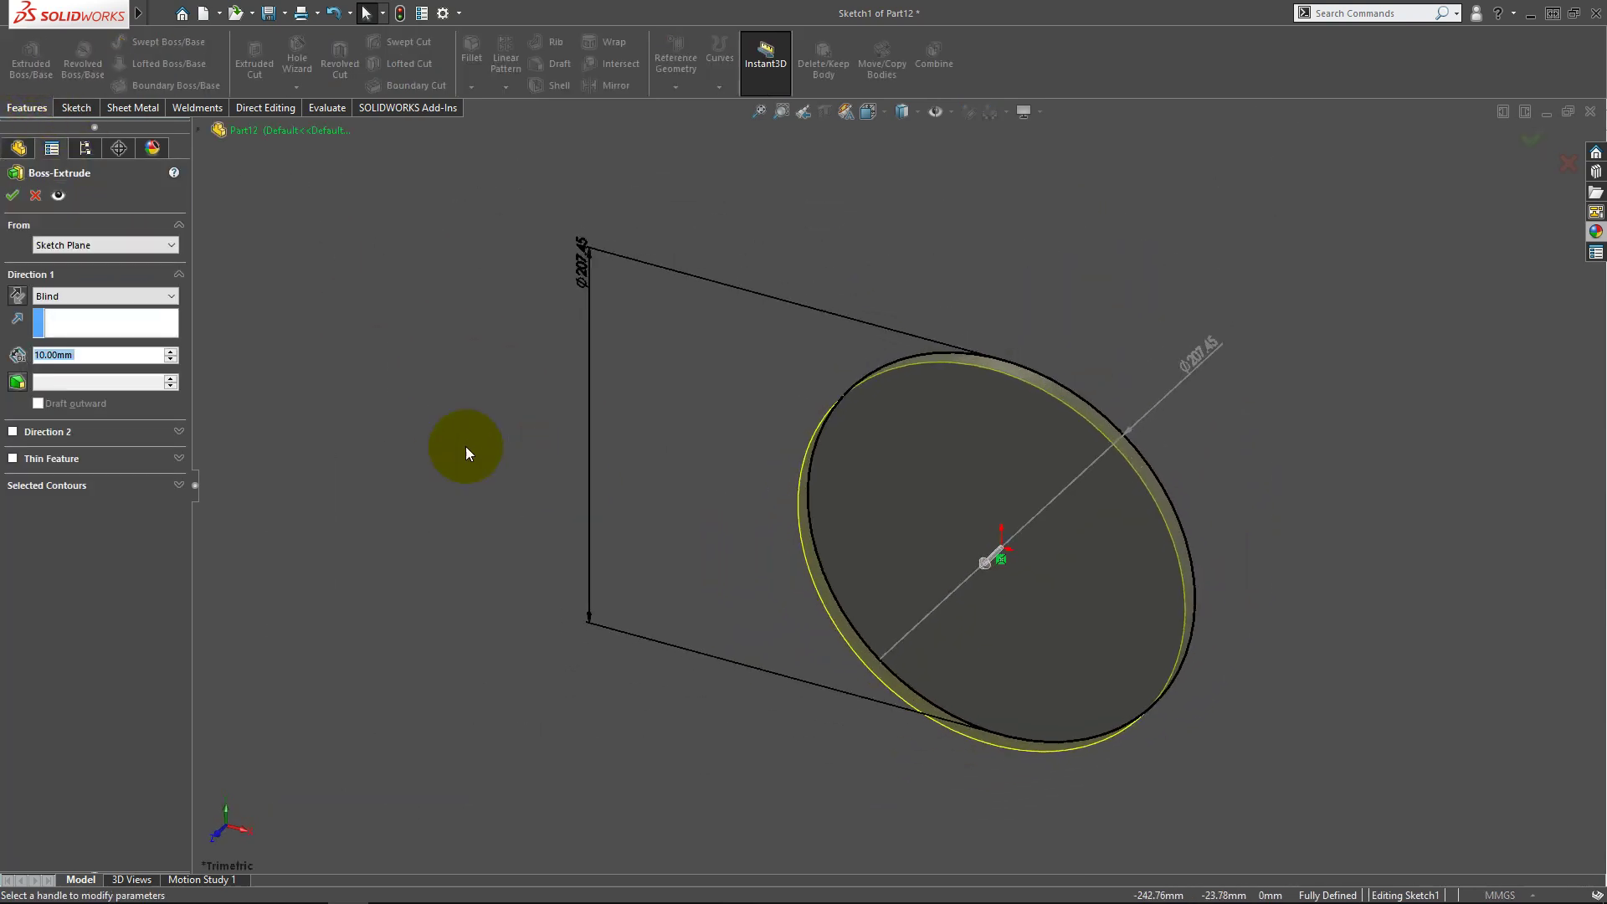
pyautogui.click(12, 195)
pyautogui.click(559, 396)
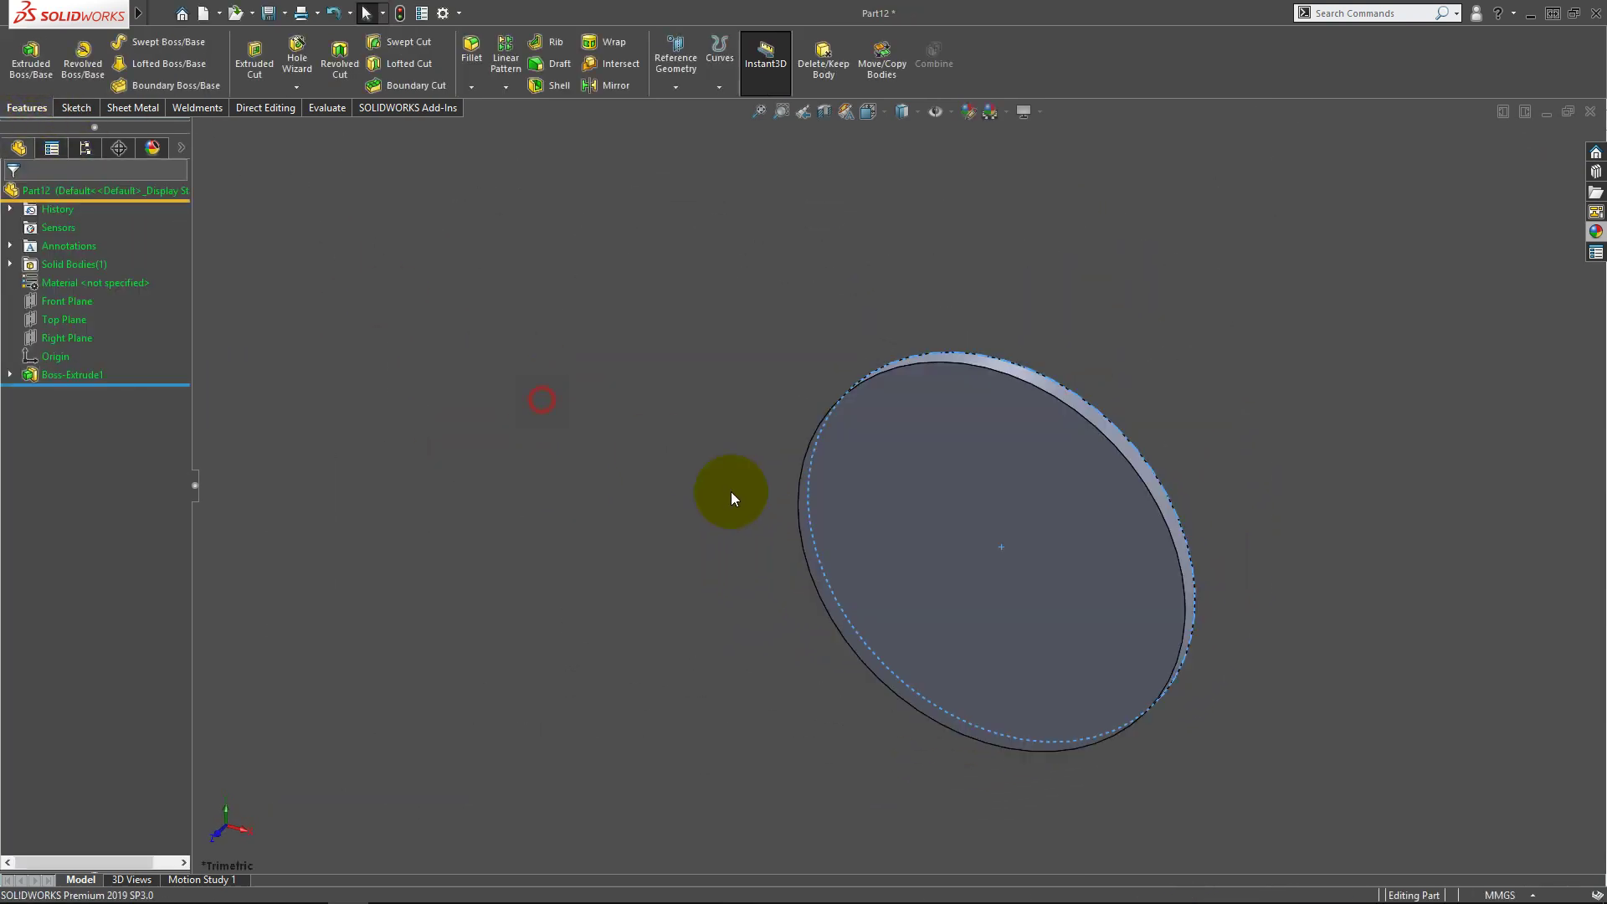
pyautogui.moveTo(732, 491)
pyautogui.mouseDown(button='middle')
pyautogui.moveTo(620, 524)
pyautogui.moveTo(904, 505)
pyautogui.moveTo(930, 423)
pyautogui.moveTo(829, 534)
pyautogui.moveTo(1200, 566)
pyautogui.moveTo(934, 545)
pyautogui.moveTo(694, 482)
pyautogui.mouseUp(button='middle')
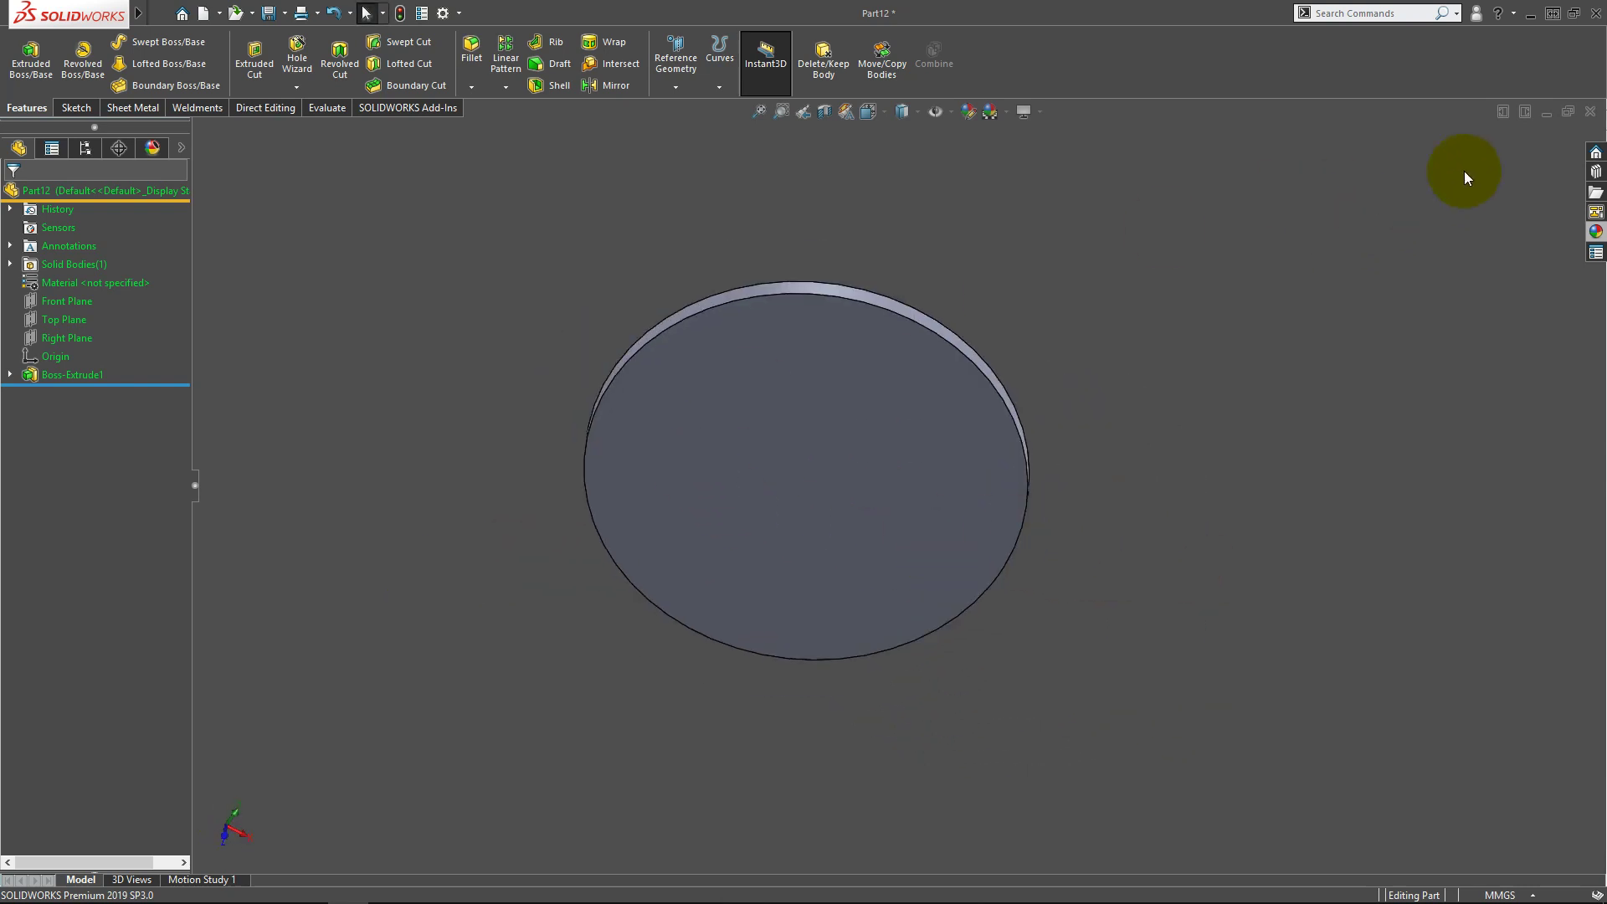